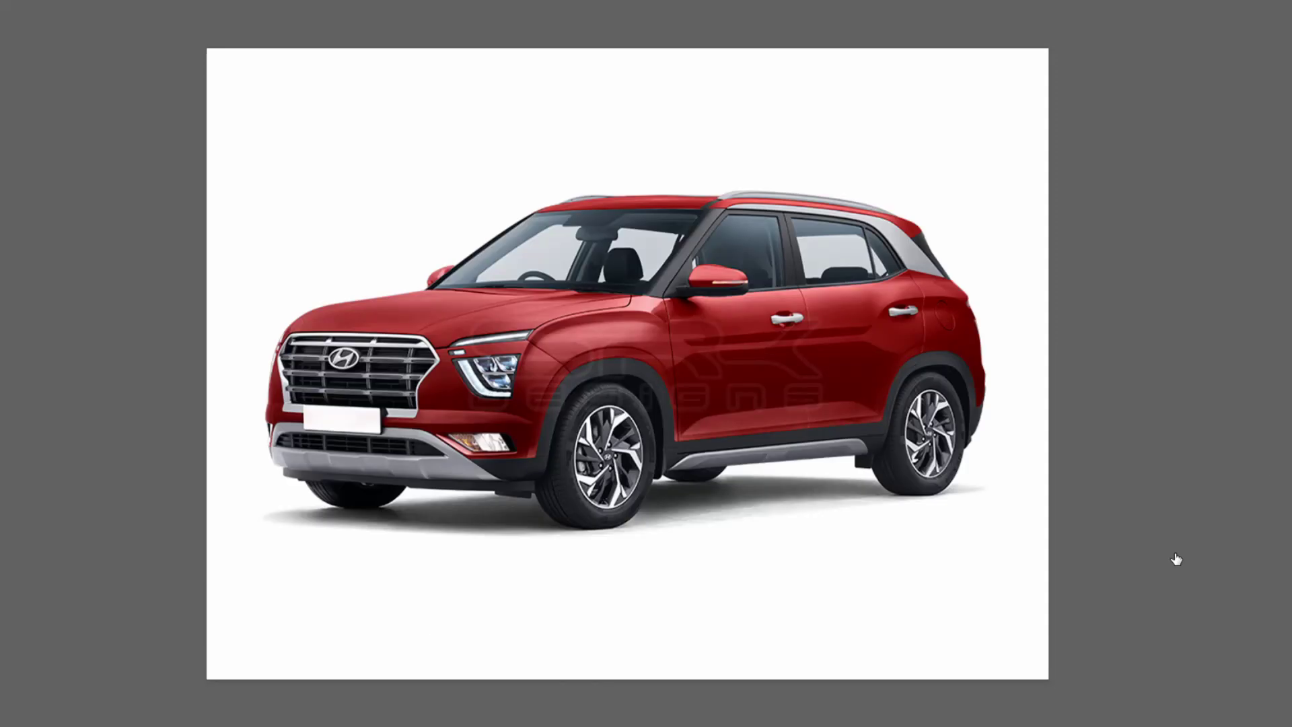
- Zoom in on the grille and trace a closed Pen outline around its inner opening
left_click(398, 406)
left_click(265, 270)
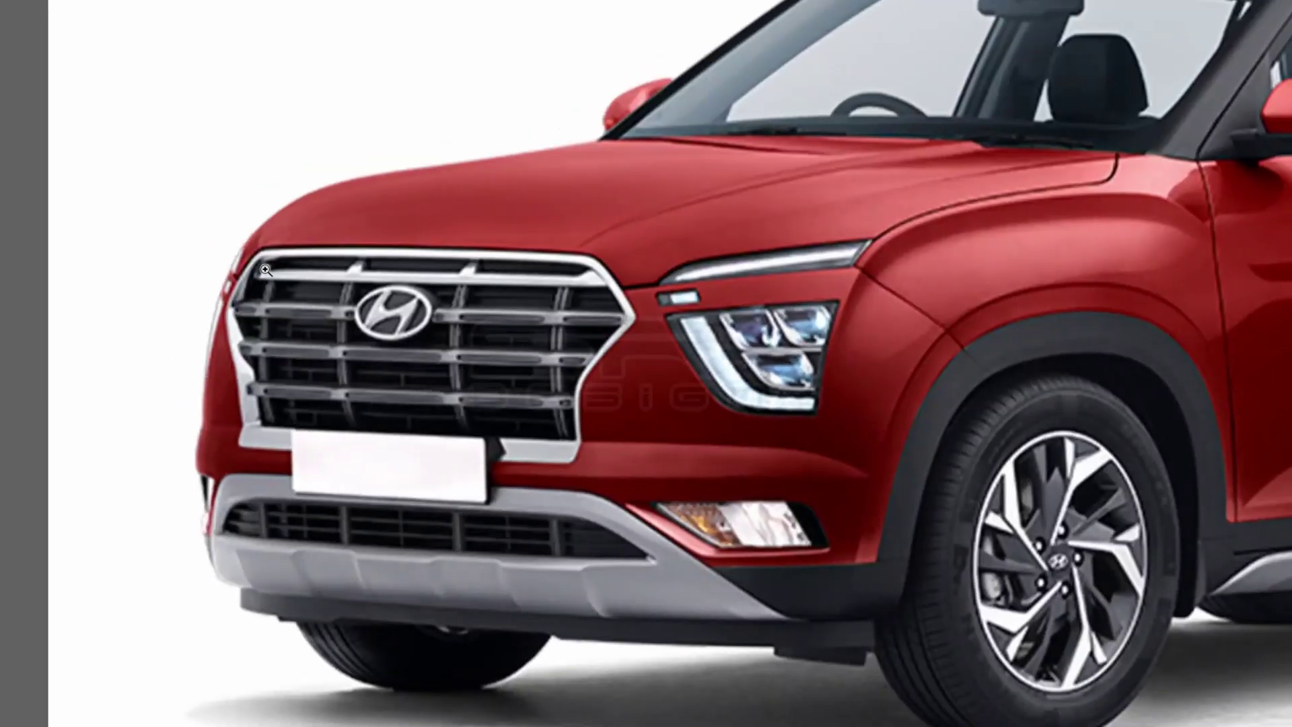
left_click(261, 425)
left_click(574, 439)
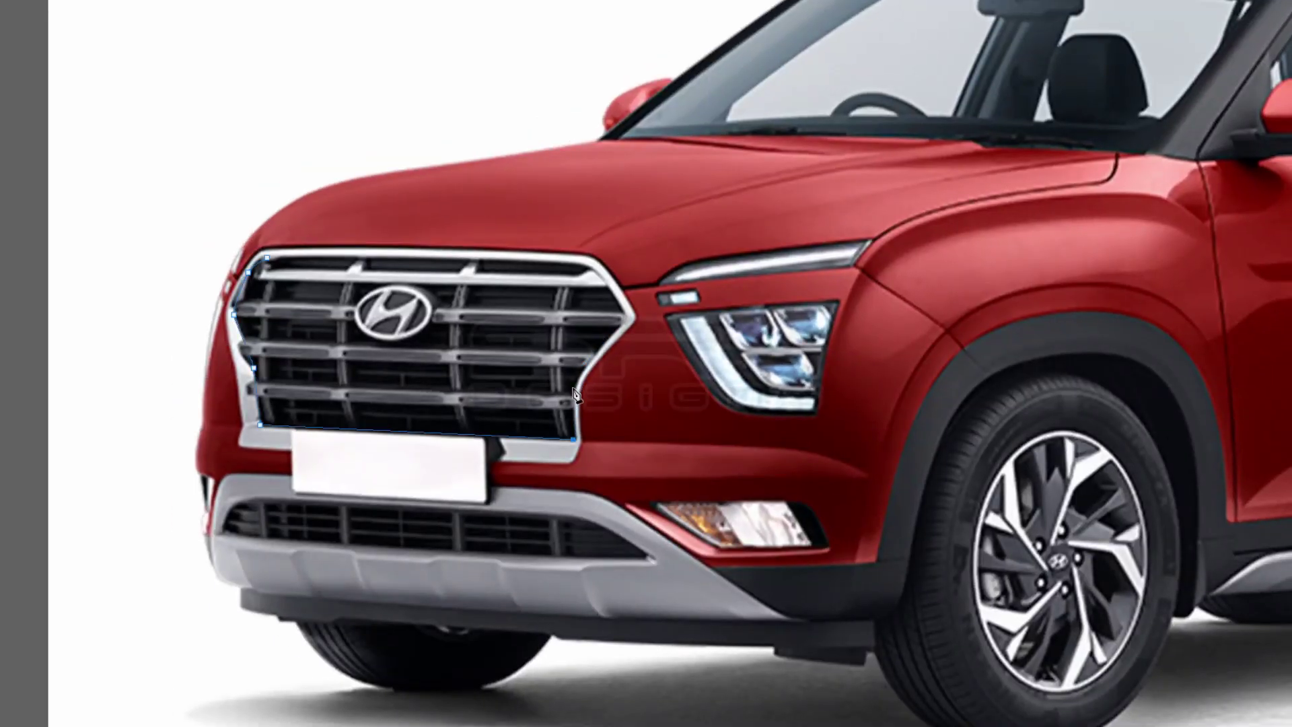
left_click(587, 267)
left_click(387, 256)
left_click(267, 257)
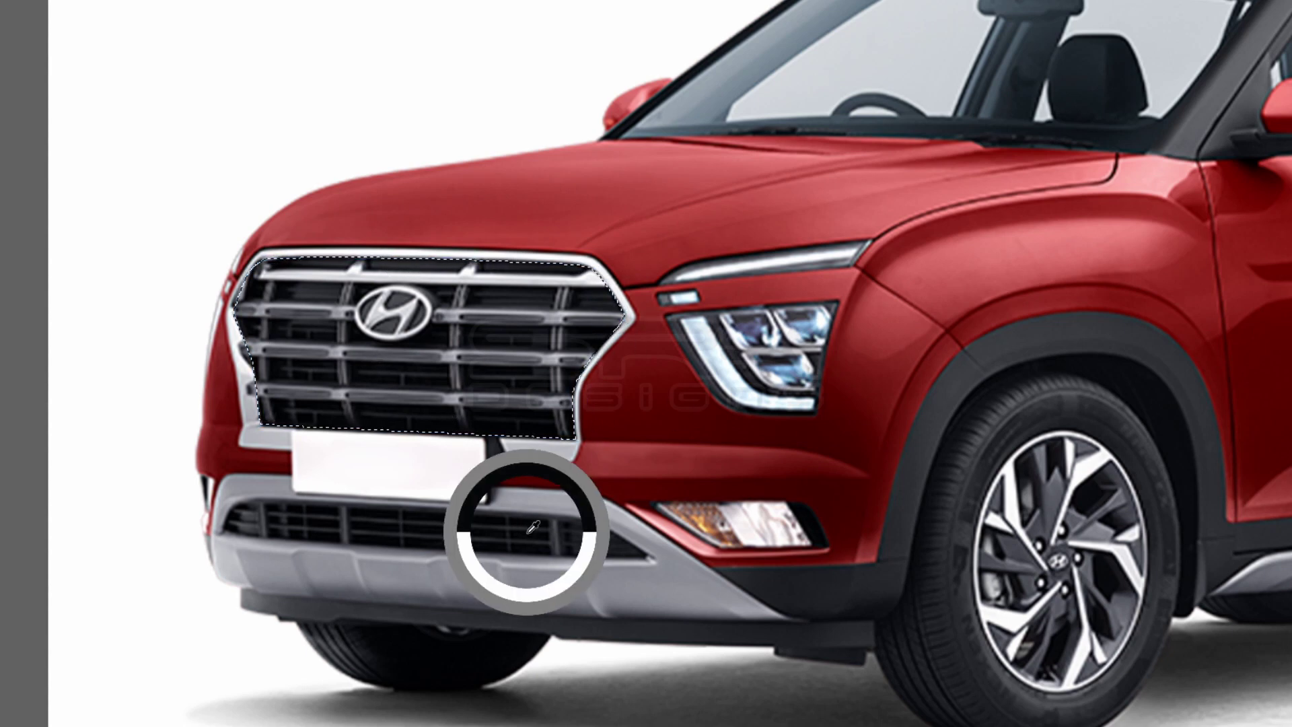
- Fill the grille opening black and Pen-trace the chrome surround's left side and top
key("alt+BackSpace")
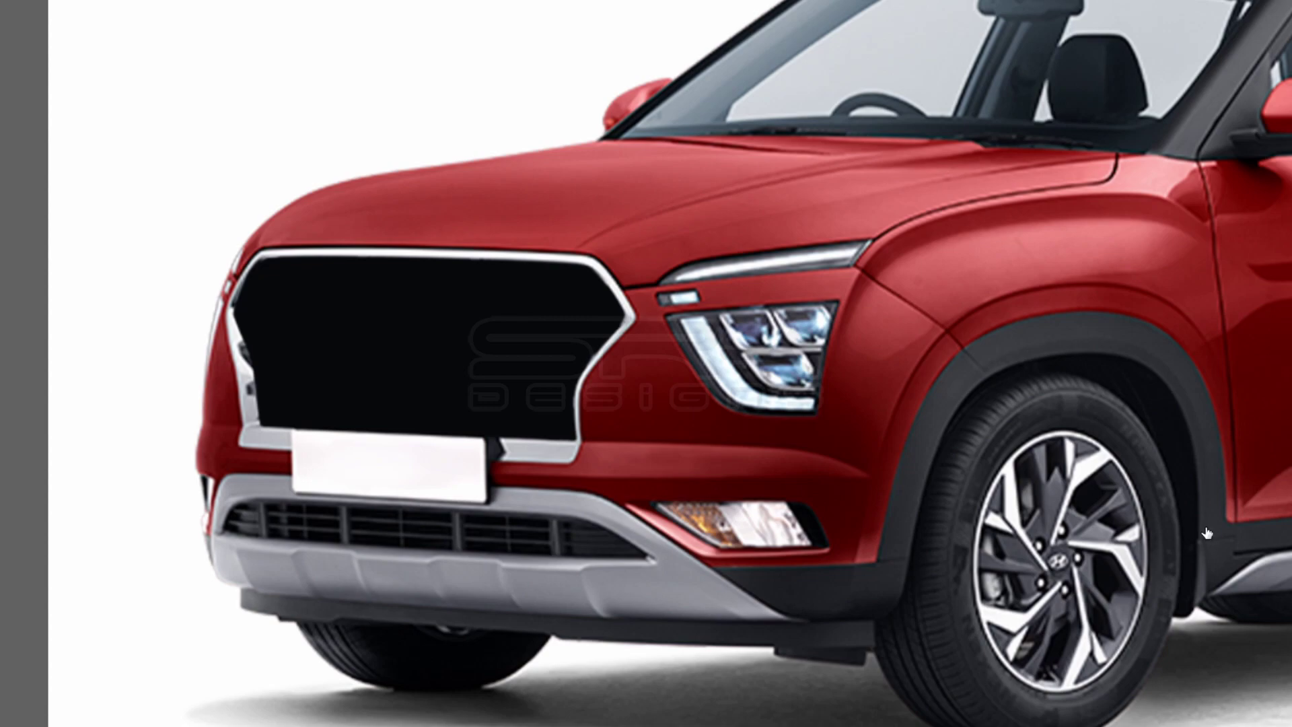
left_click_drag(421, 356, 526, 324)
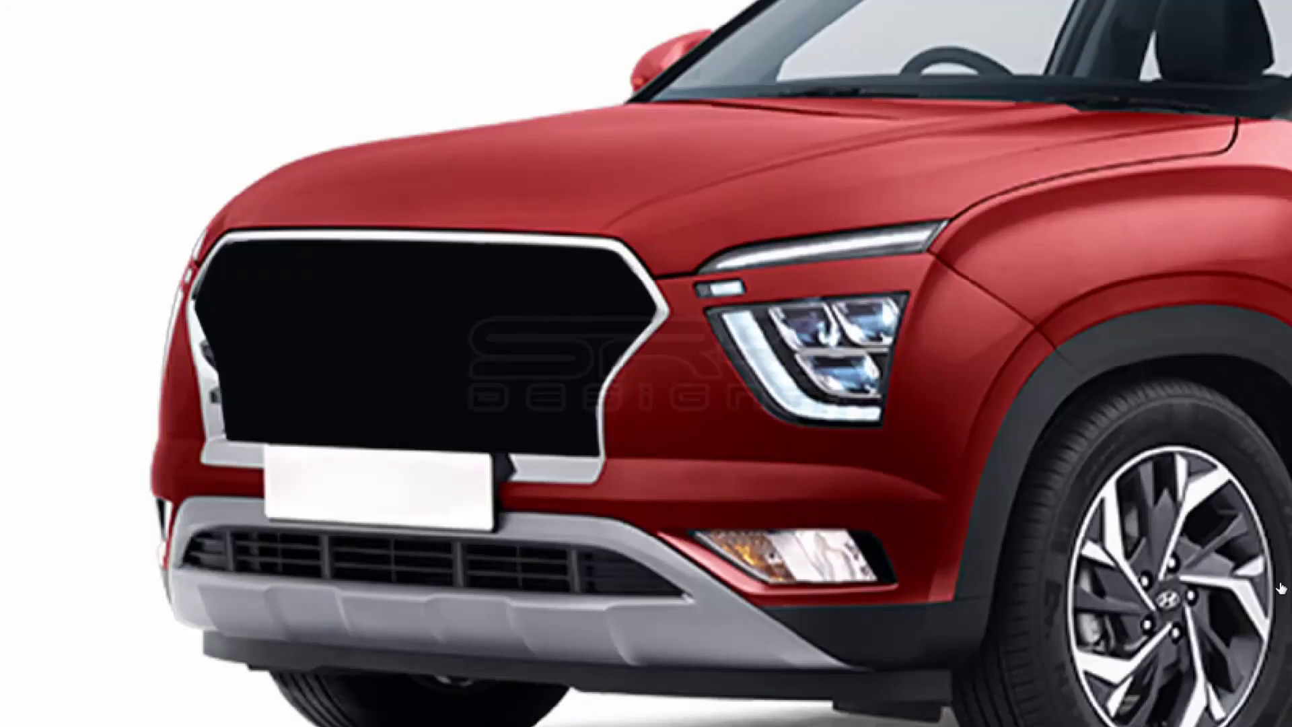
left_click(207, 223)
left_click(293, 210)
left_click(222, 340)
left_click(258, 572)
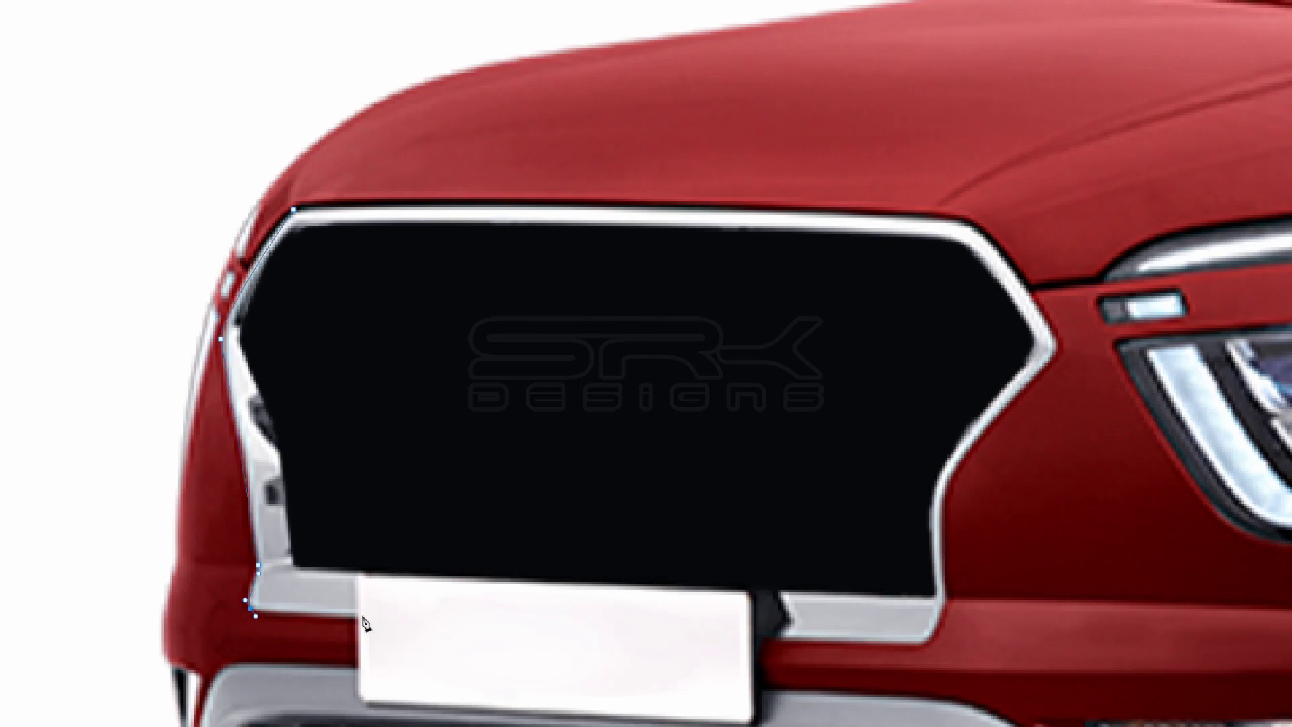
left_click(296, 569)
left_click(271, 433)
left_click(240, 330)
left_click(296, 233)
- Trace the chrome surround's right corner, lower right edge and curved top
left_click(957, 249)
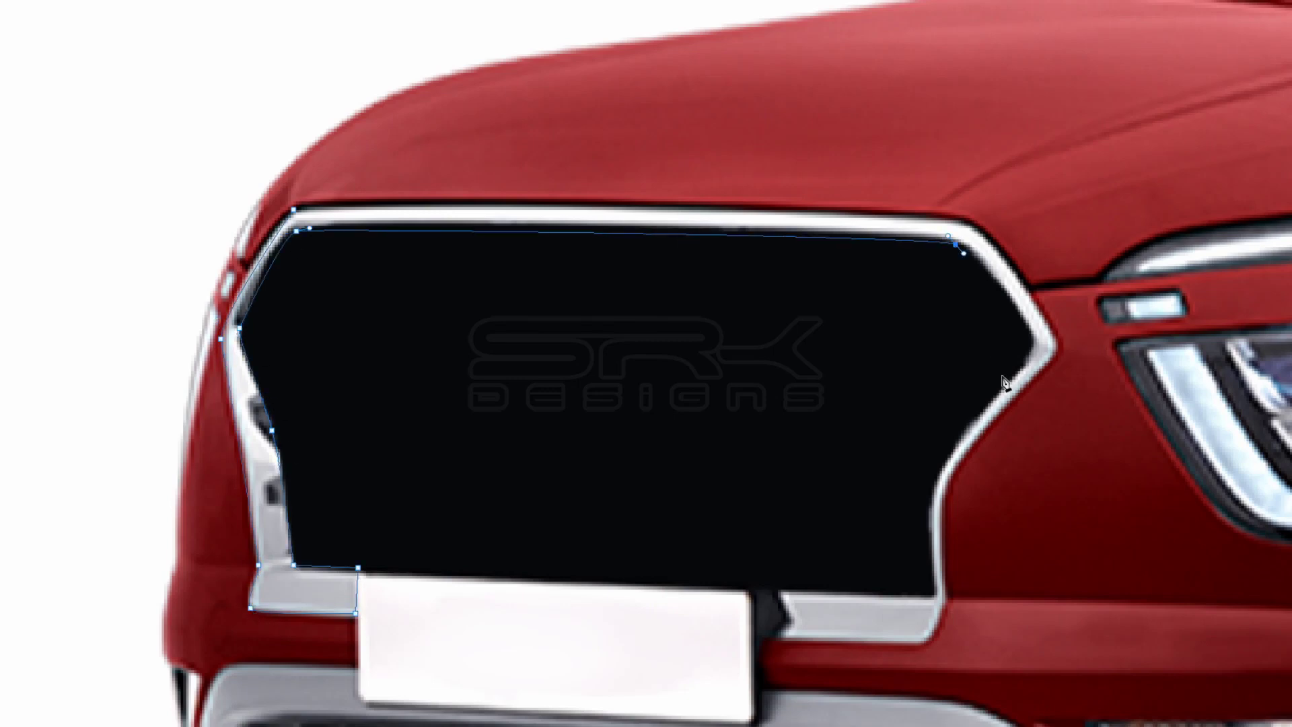
left_click(797, 306)
left_click(699, 448)
left_click(699, 559)
left_click(542, 554)
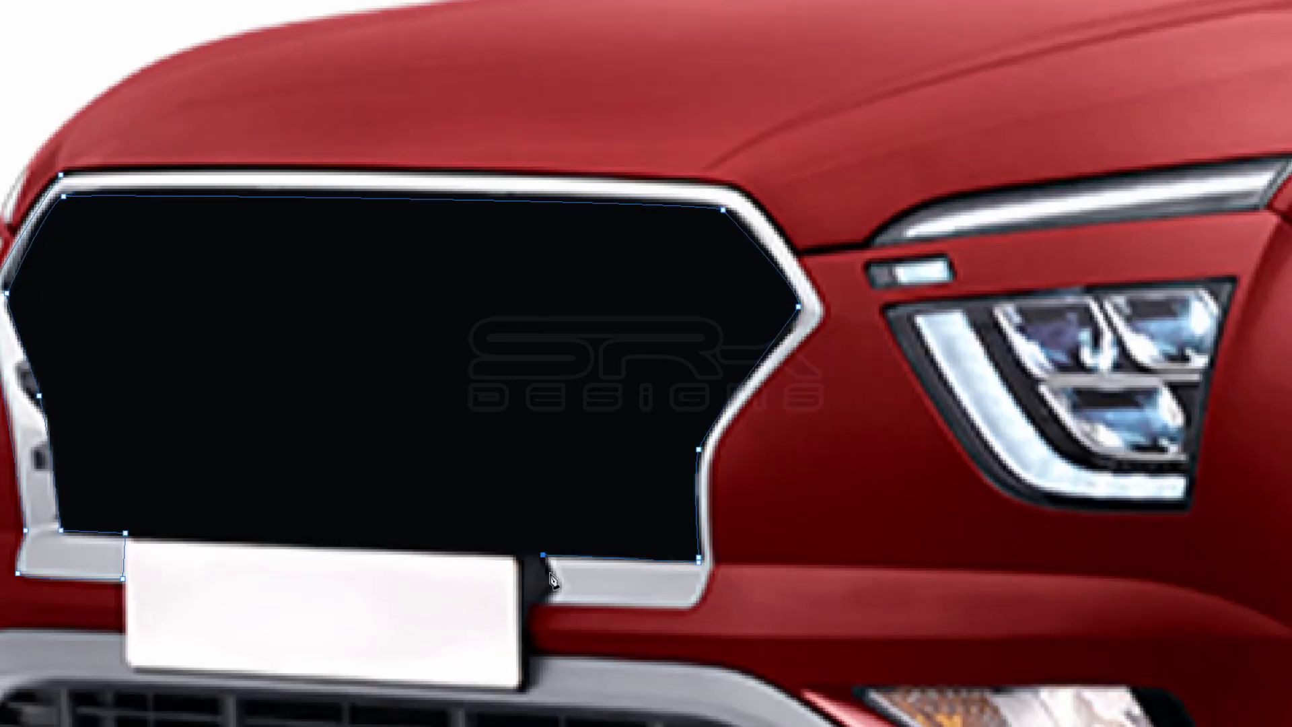
left_click(691, 608)
left_click(712, 576)
left_click(715, 452)
left_click(827, 308)
left_click_drag(732, 183, 708, 178)
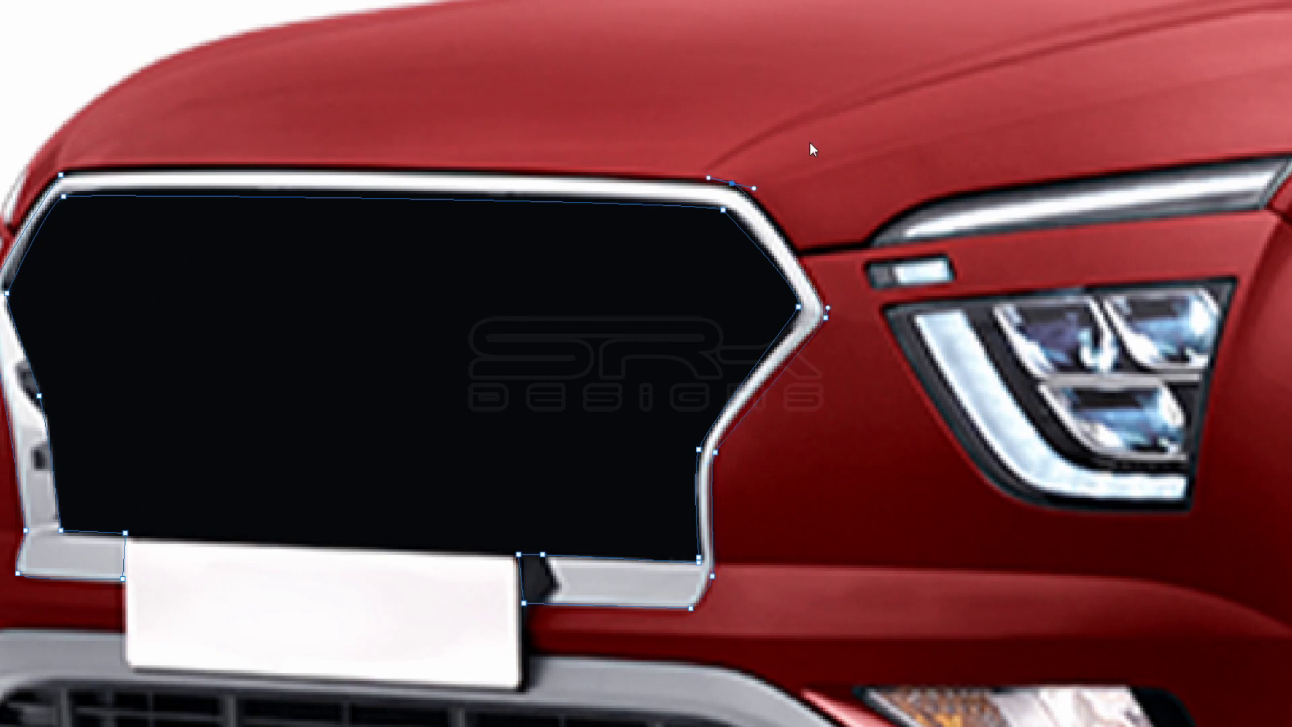
- Close the surround outline and convert it to a selection
key("Return")
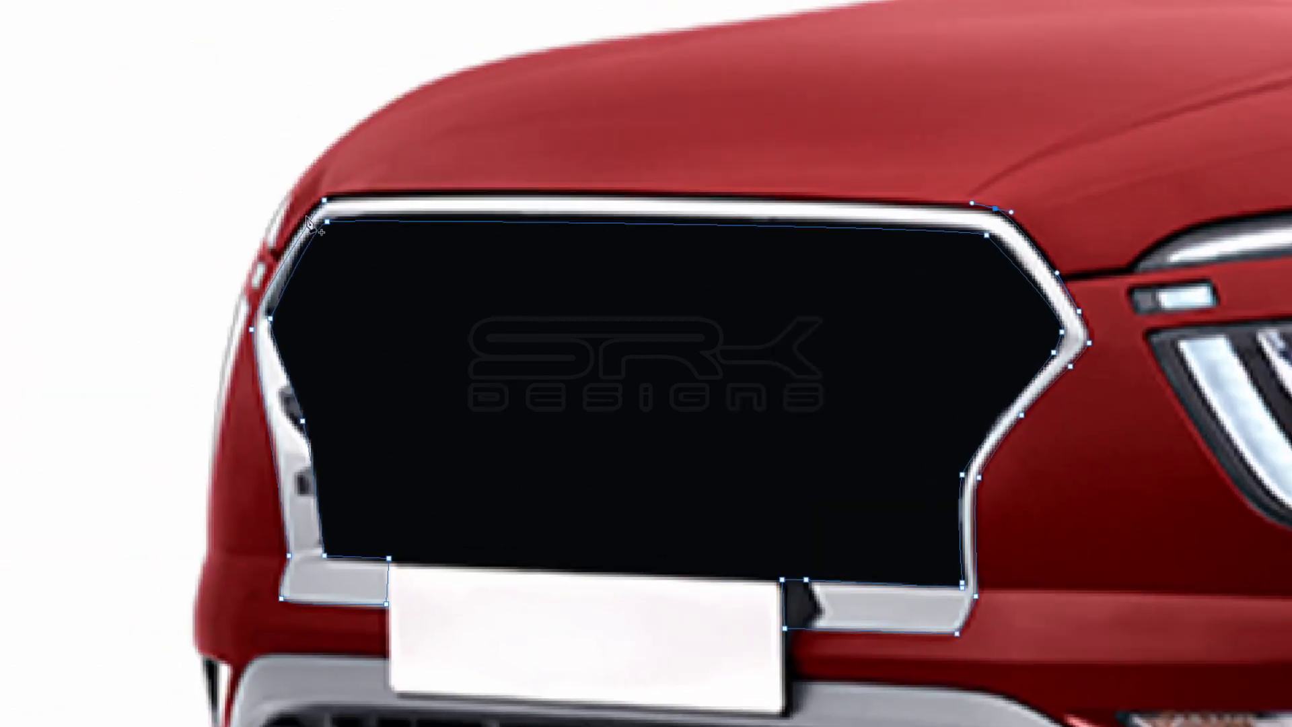
left_click(325, 200)
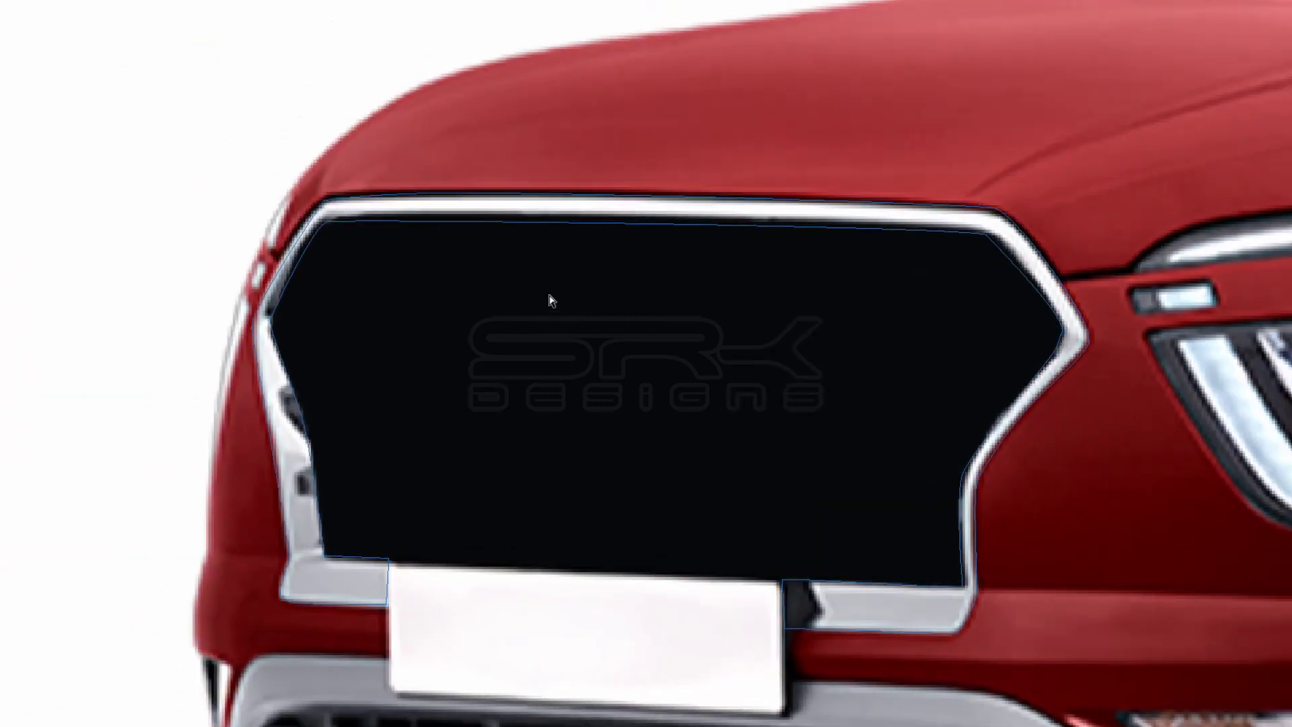
key("Return")
key("ctrl+Return")
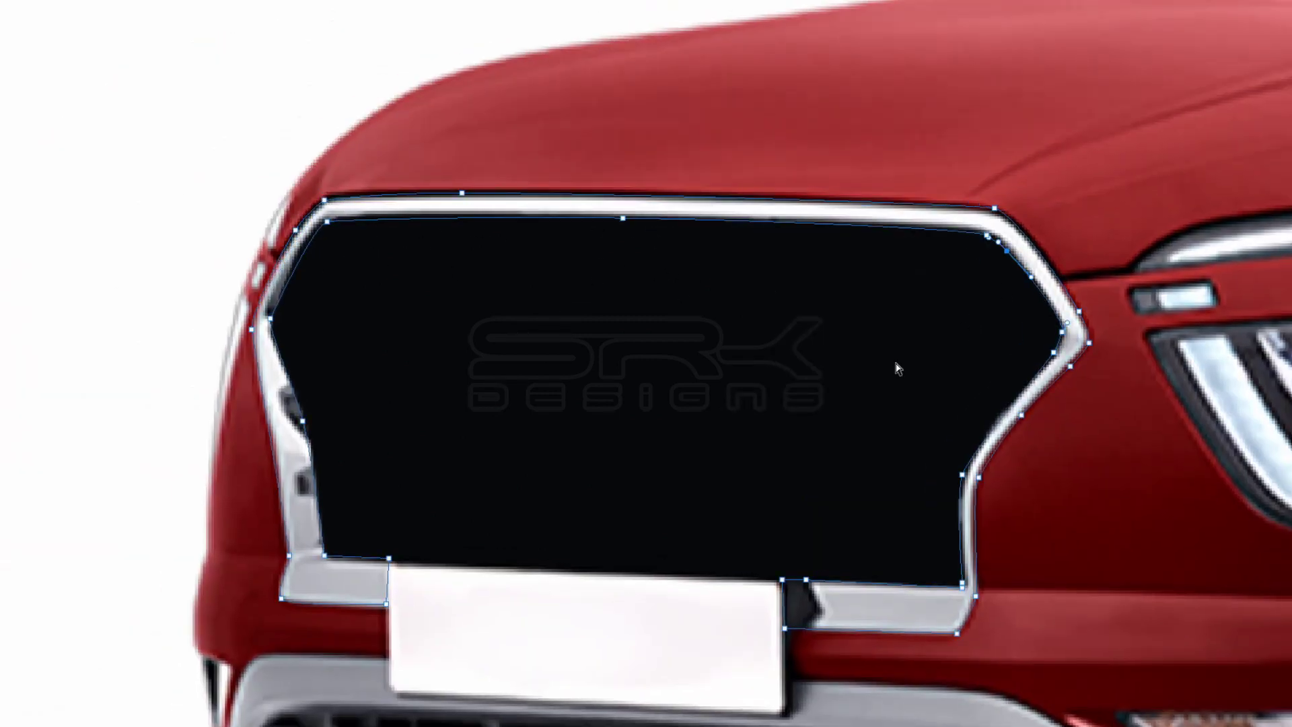
- Fill the chrome surround dark grey and clear the selection
key("alt+BackSpace")
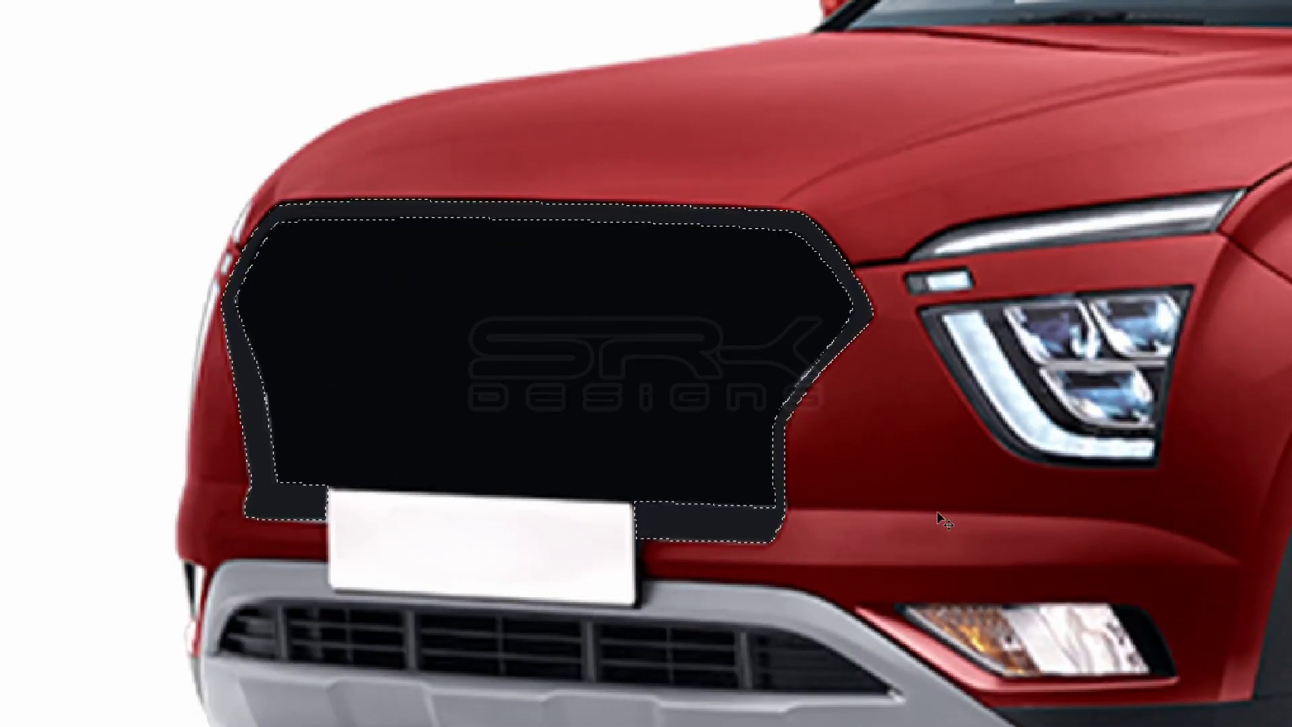
key("ctrl+d")
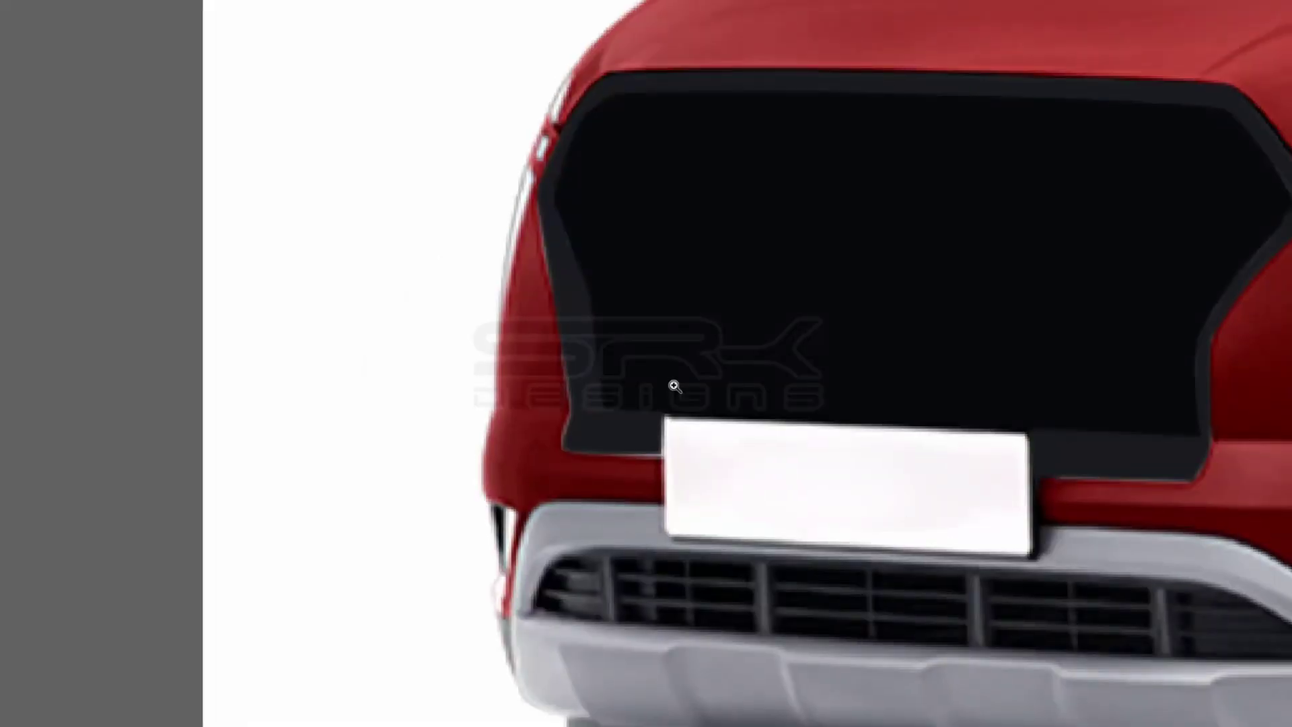
left_click_drag(671, 384, 728, 311)
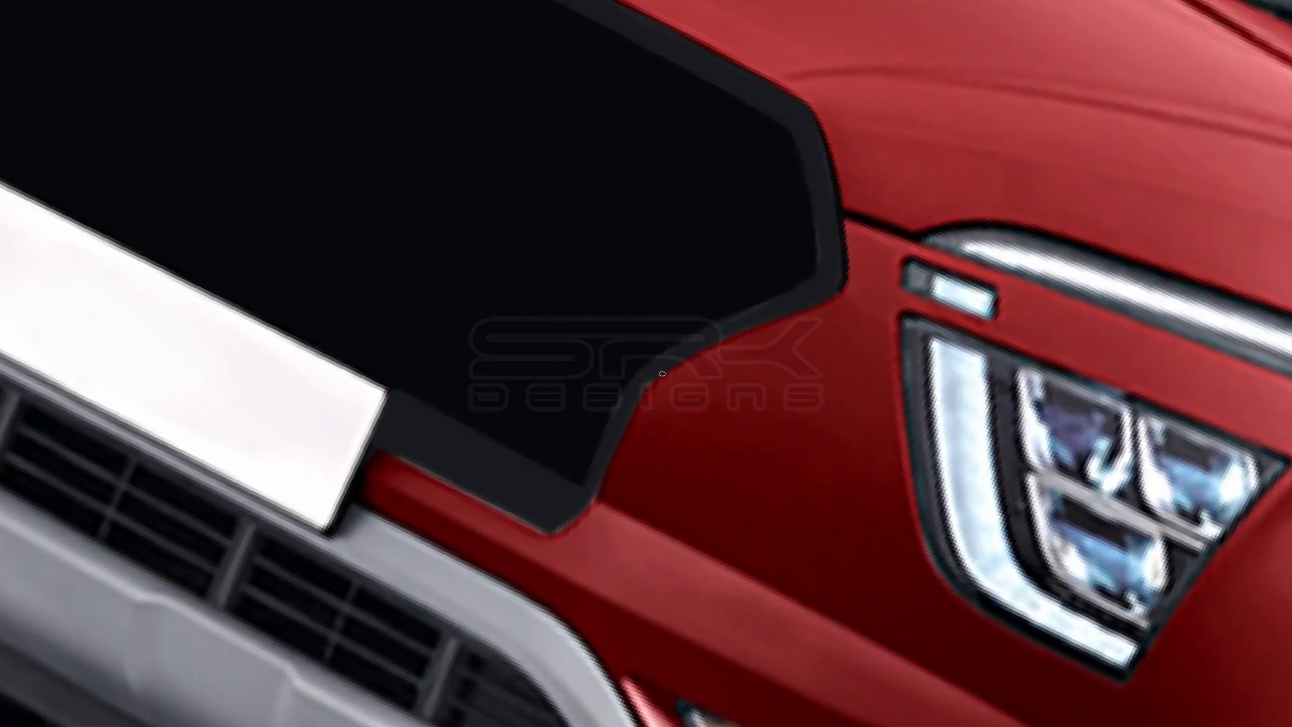
- Brush darker strokes along the black panel's side and bottom edges
left_click_drag(662, 374, 846, 278)
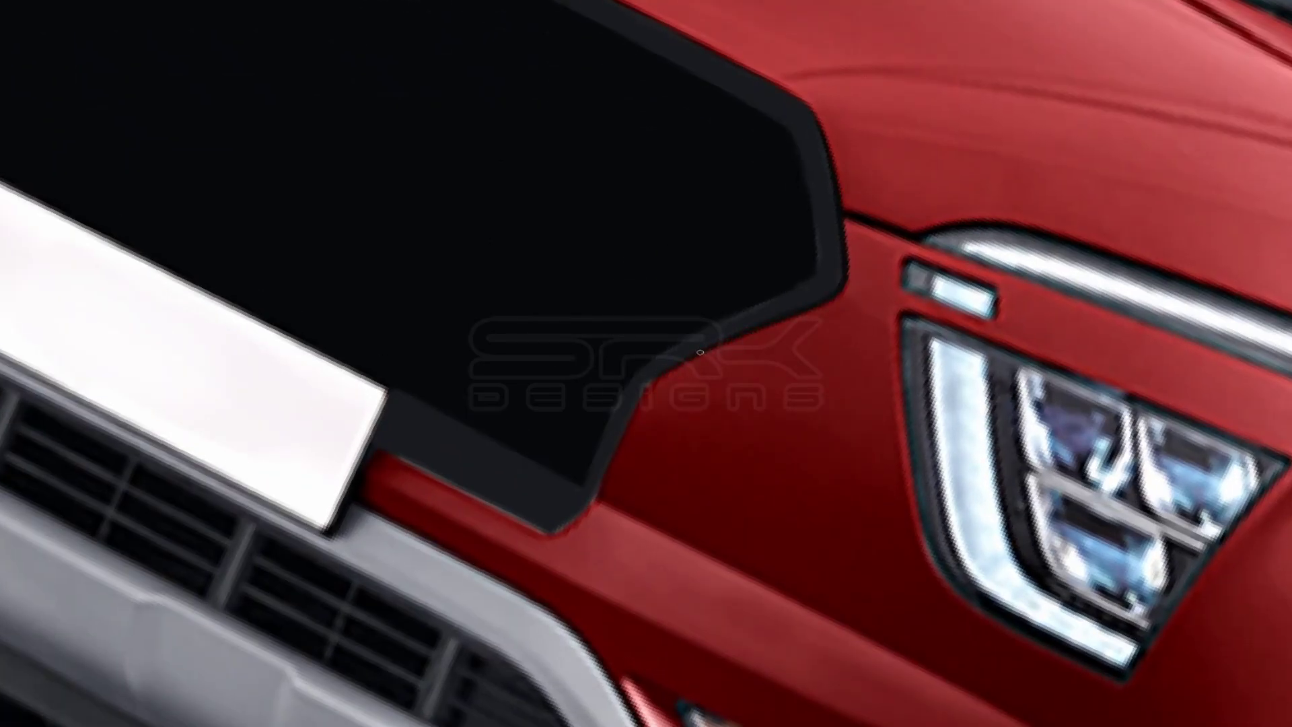
left_click_drag(700, 352, 700, 209)
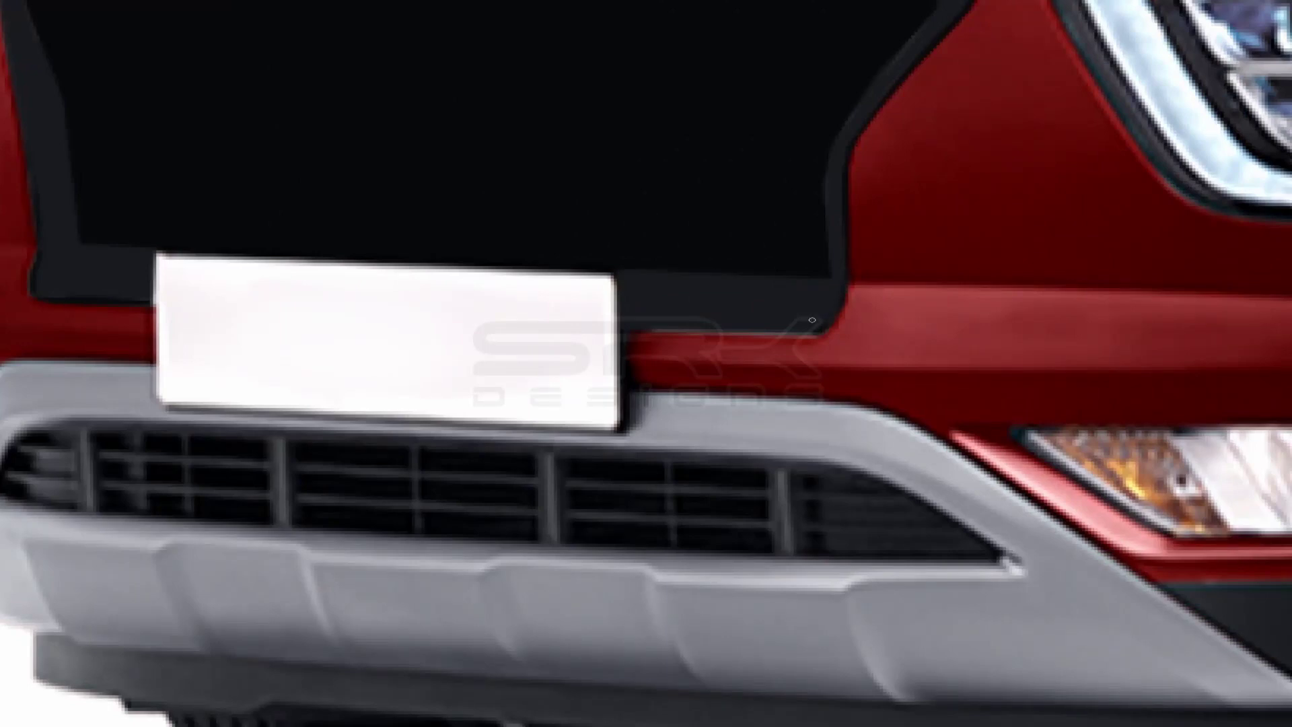
left_click_drag(650, 330, 815, 333)
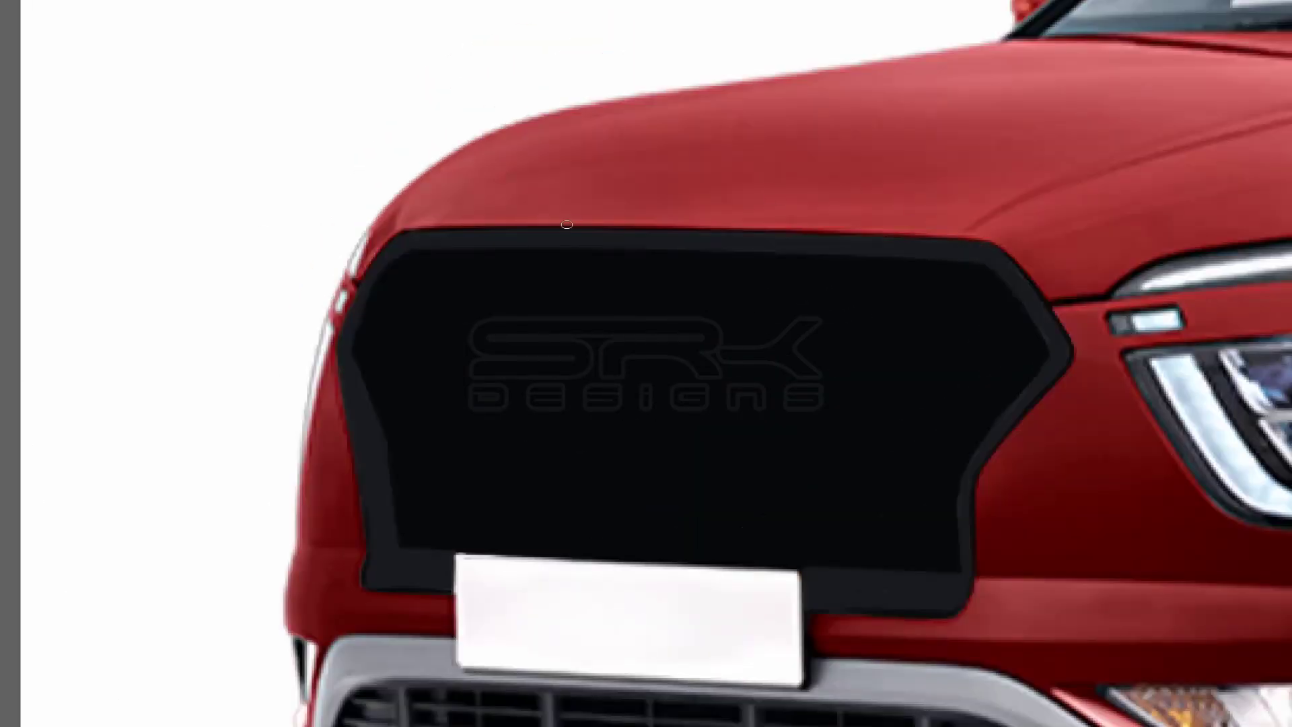
- Stroke the grille's top edge darker, then paint soft light gleams at its lower-left corner and lower edge
key("Return")
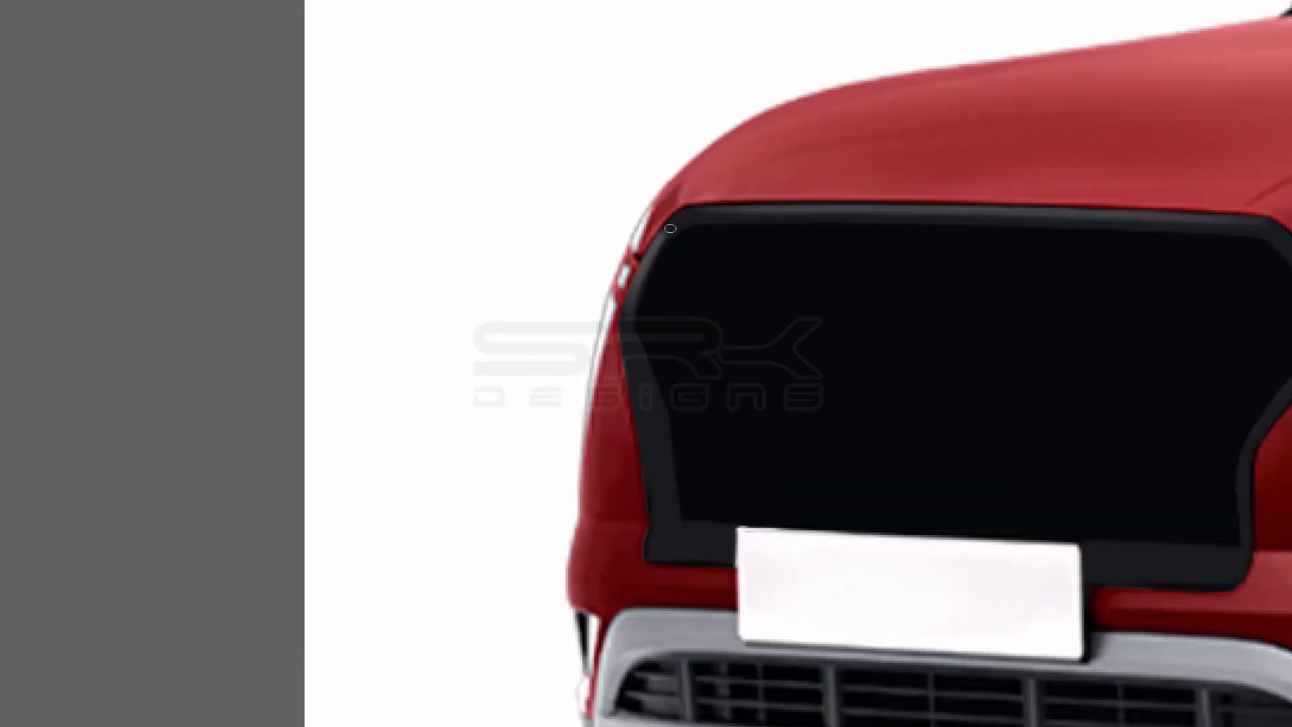
key("bracketright")
key("bracketright")
key("bracketright")
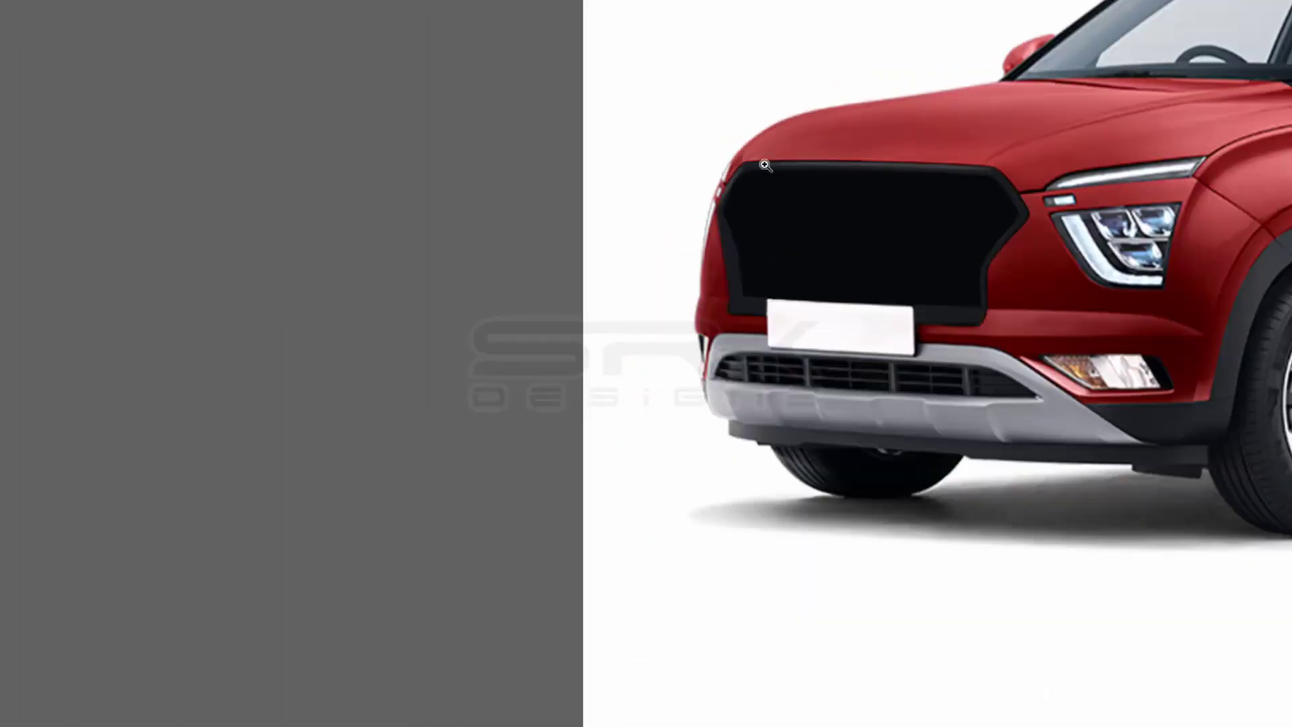
key("v")
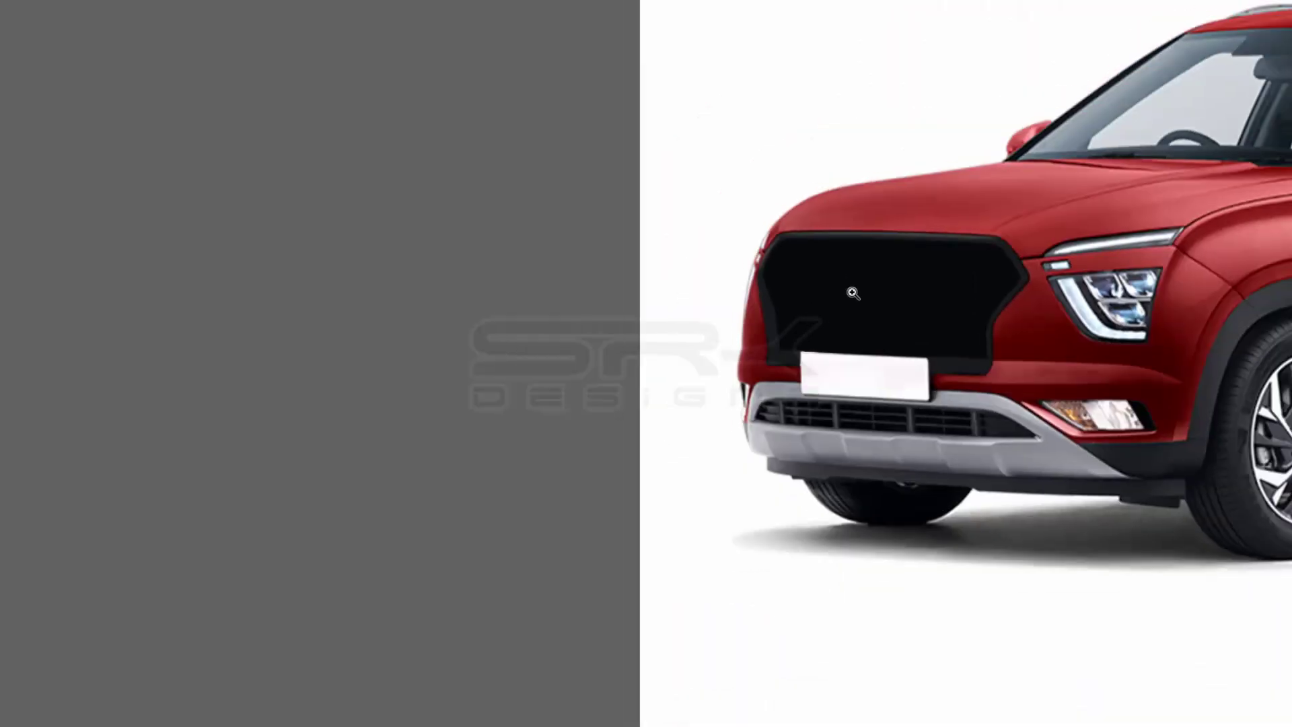
key("z")
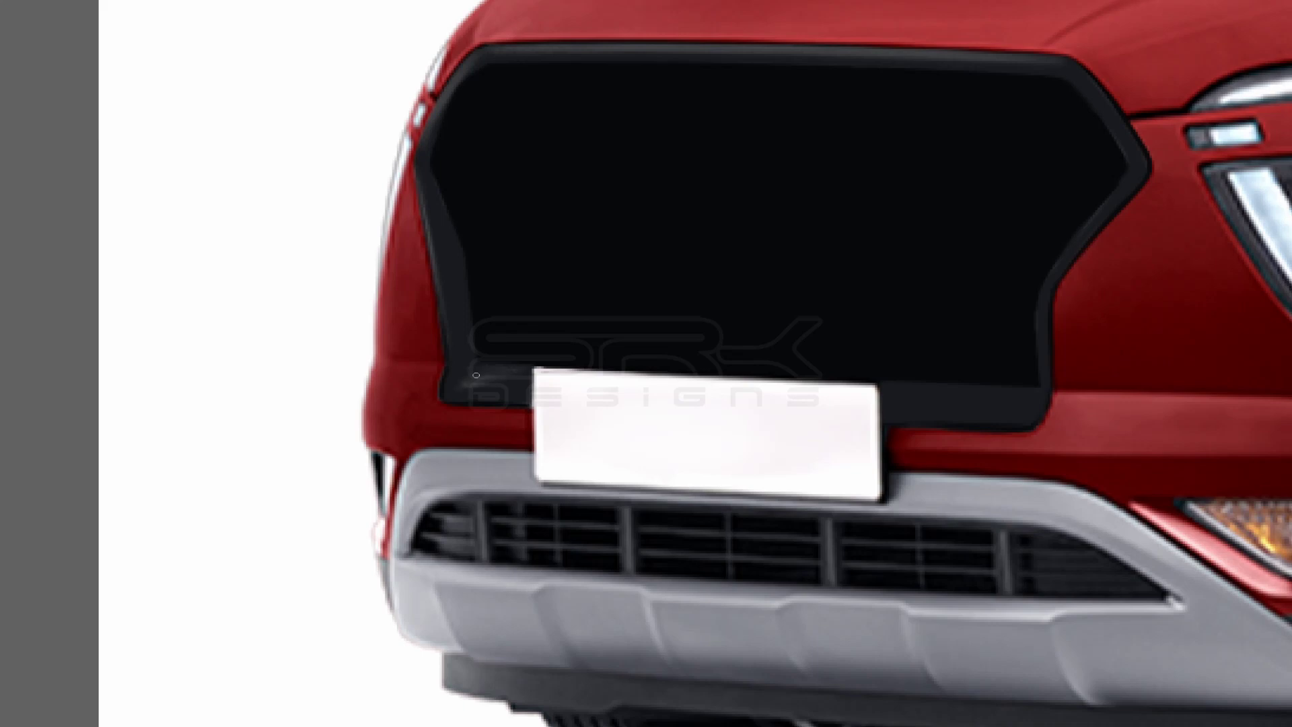
left_click_drag(497, 370, 511, 385)
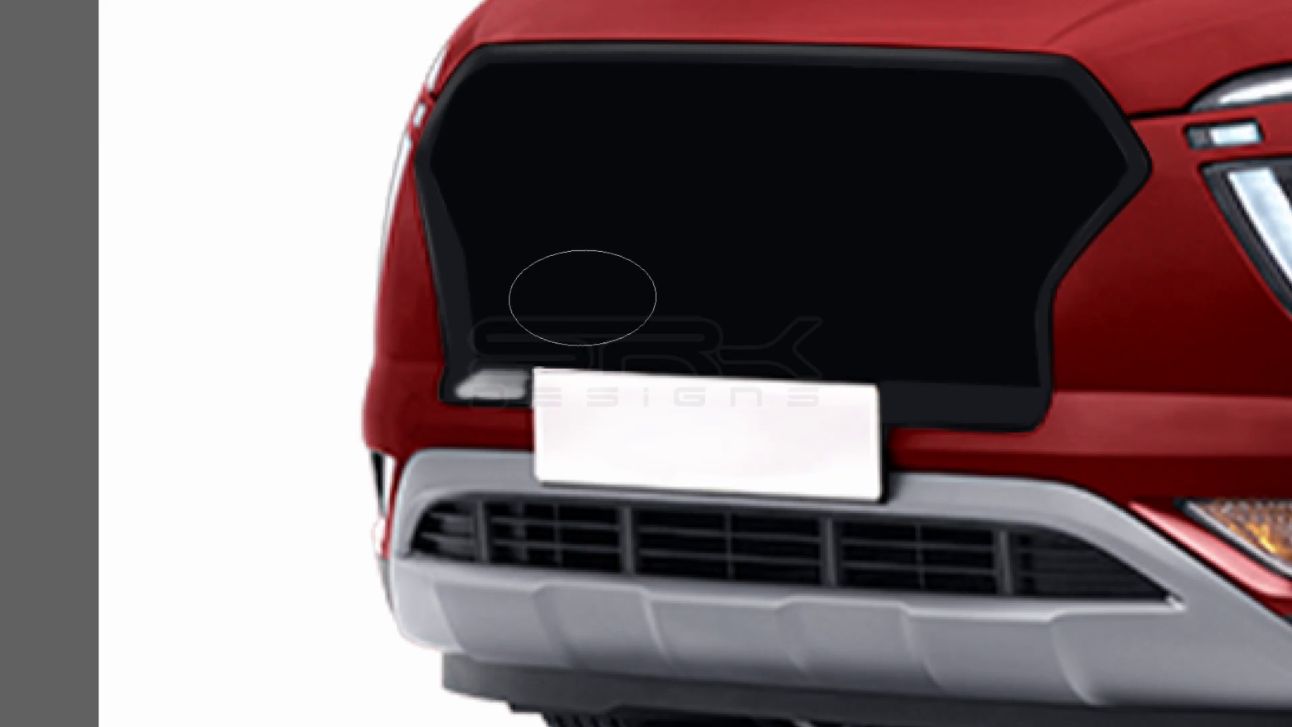
mouse_move(733, 336)
left_mouse_down()
mouse_move(875, 304)
mouse_move(634, 332)
mouse_move(981, 308)
left_mouse_up()
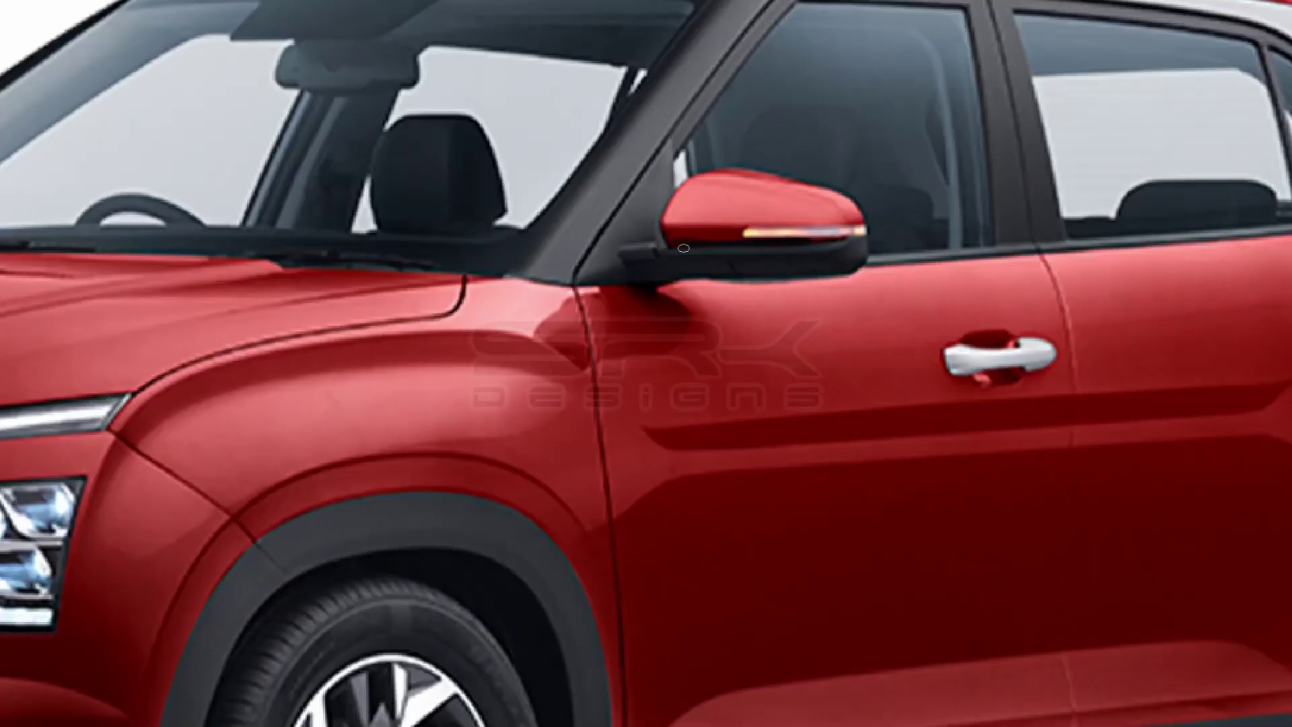
- Paint the red side mirror caps black
mouse_move(831, 218)
left_mouse_down()
mouse_move(687, 214)
mouse_move(800, 201)
mouse_move(861, 231)
left_mouse_up()
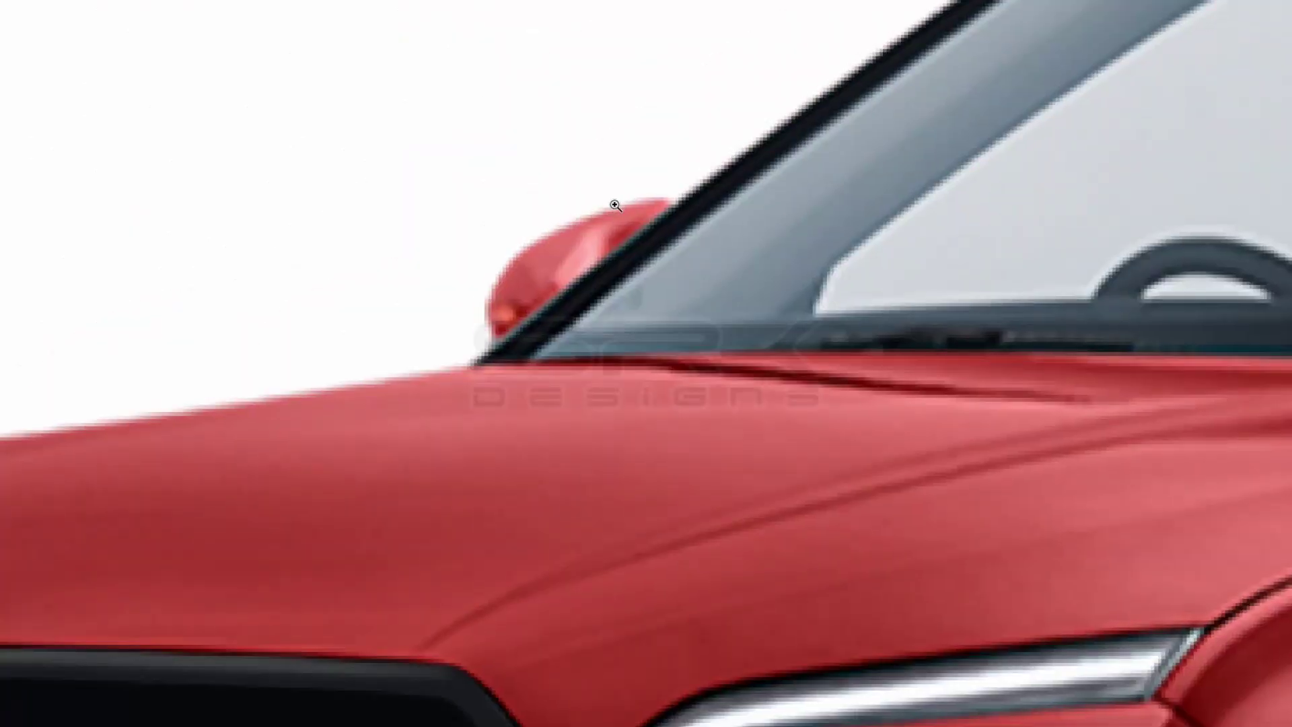
mouse_move(660, 209)
left_mouse_down()
mouse_move(512, 328)
mouse_move(568, 232)
left_mouse_up()
mouse_move(513, 325)
left_mouse_down()
mouse_move(525, 269)
mouse_move(507, 282)
left_mouse_up()
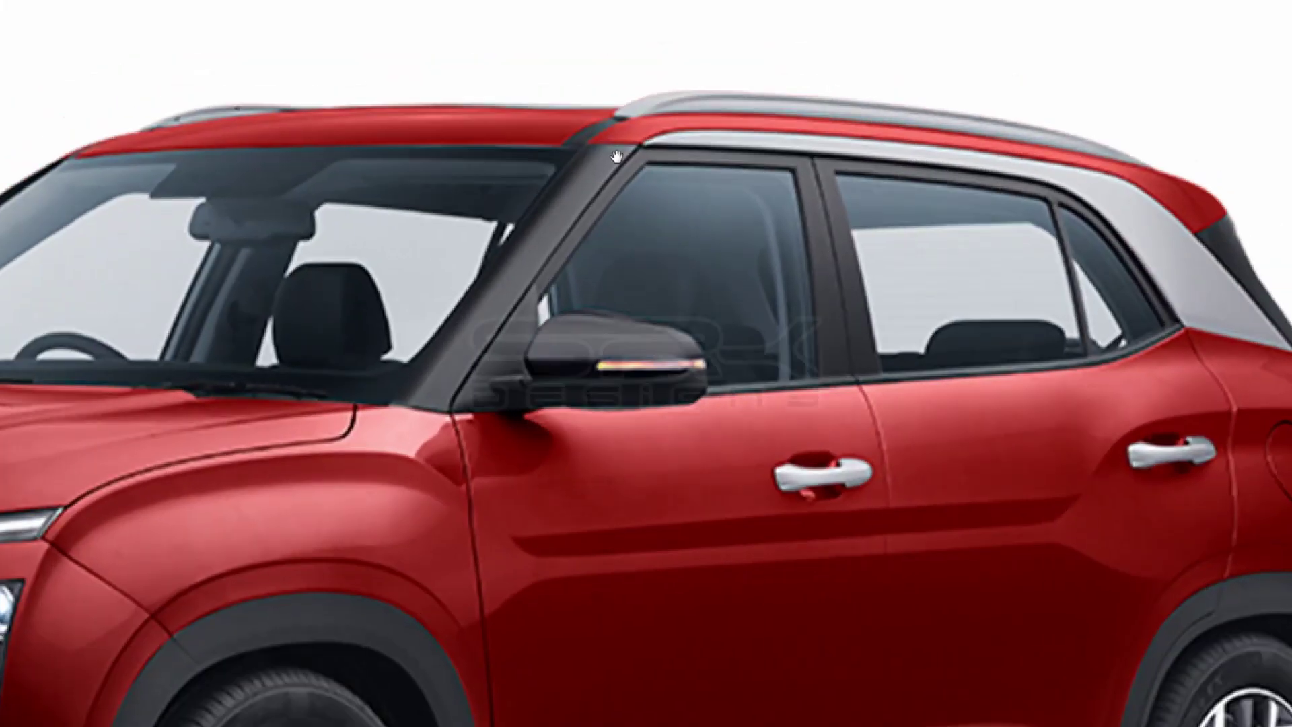
- Paint the roof black above the windshield and doors
left_click_drag(617, 157, 812, 214)
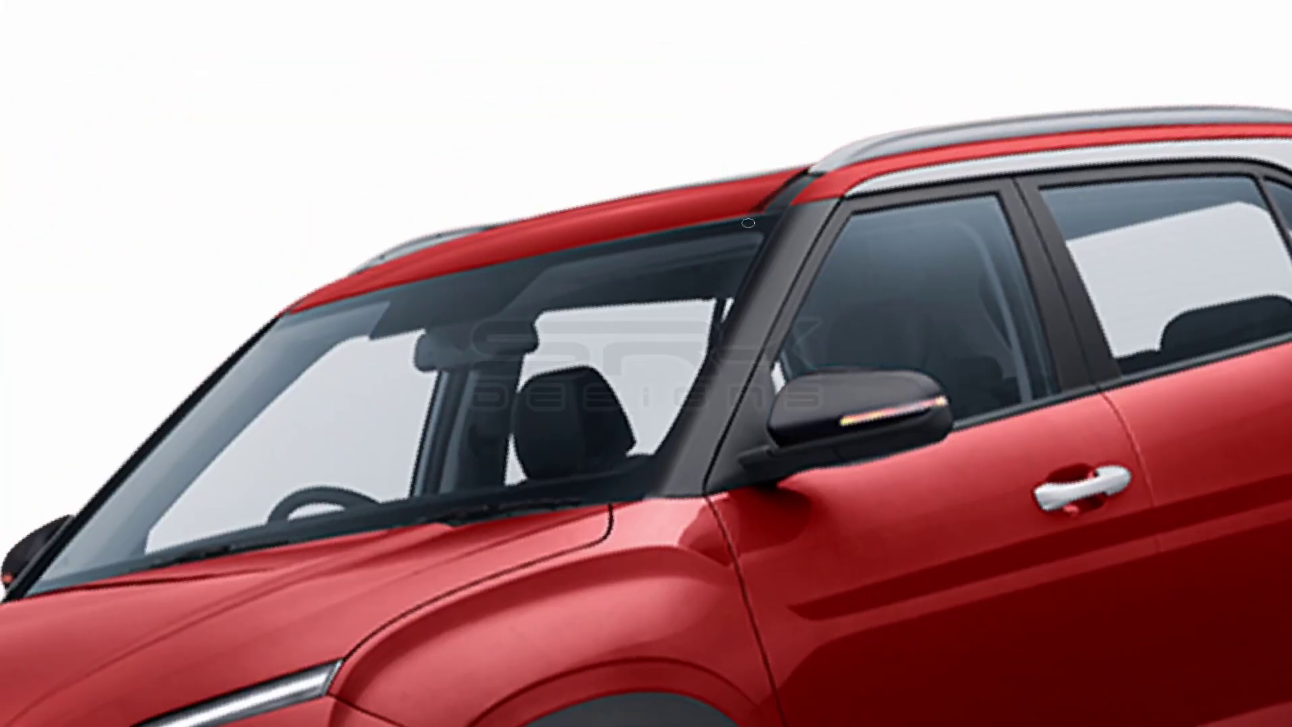
mouse_move(290, 310)
left_mouse_down()
mouse_move(714, 196)
mouse_move(311, 308)
mouse_move(753, 205)
left_mouse_up()
mouse_move(350, 272)
left_mouse_down()
mouse_move(686, 209)
mouse_move(380, 270)
mouse_move(667, 222)
mouse_move(955, 226)
mouse_move(919, 233)
left_mouse_up()
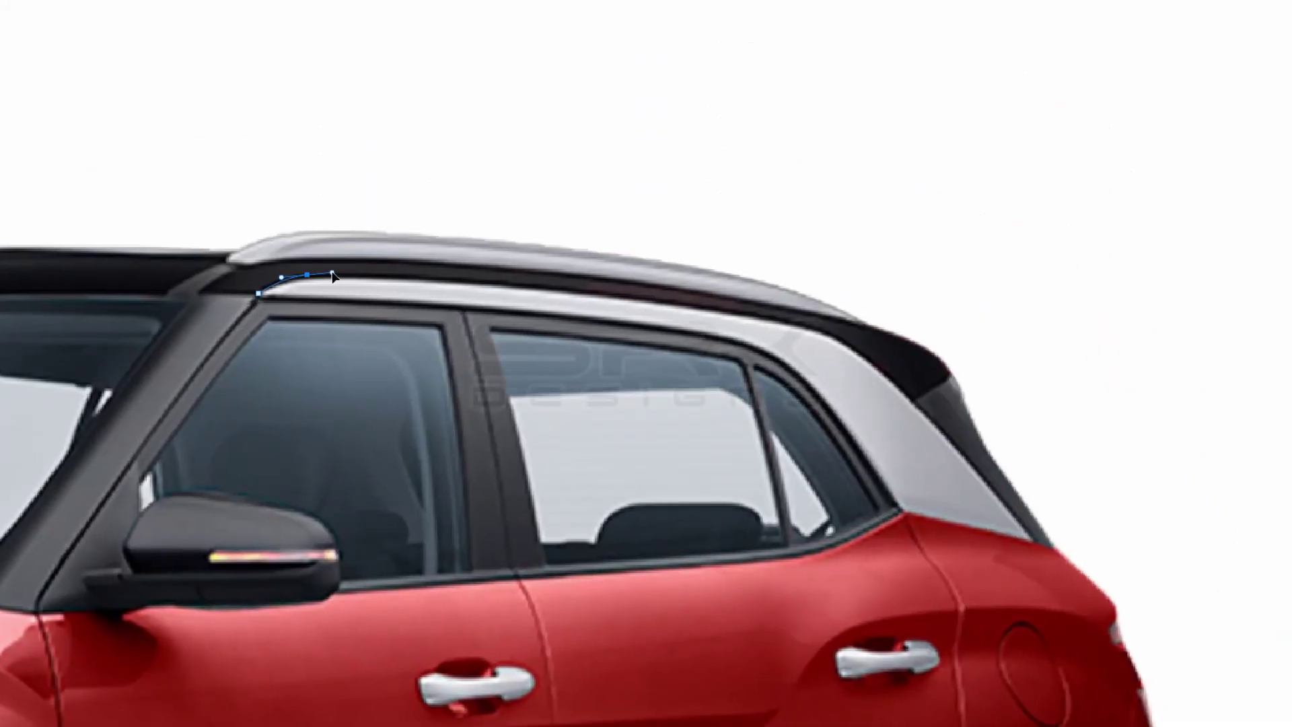
- Pen-trace a closed outline around the window trim strip and reshape its top edge
left_click(745, 308)
left_click(833, 332)
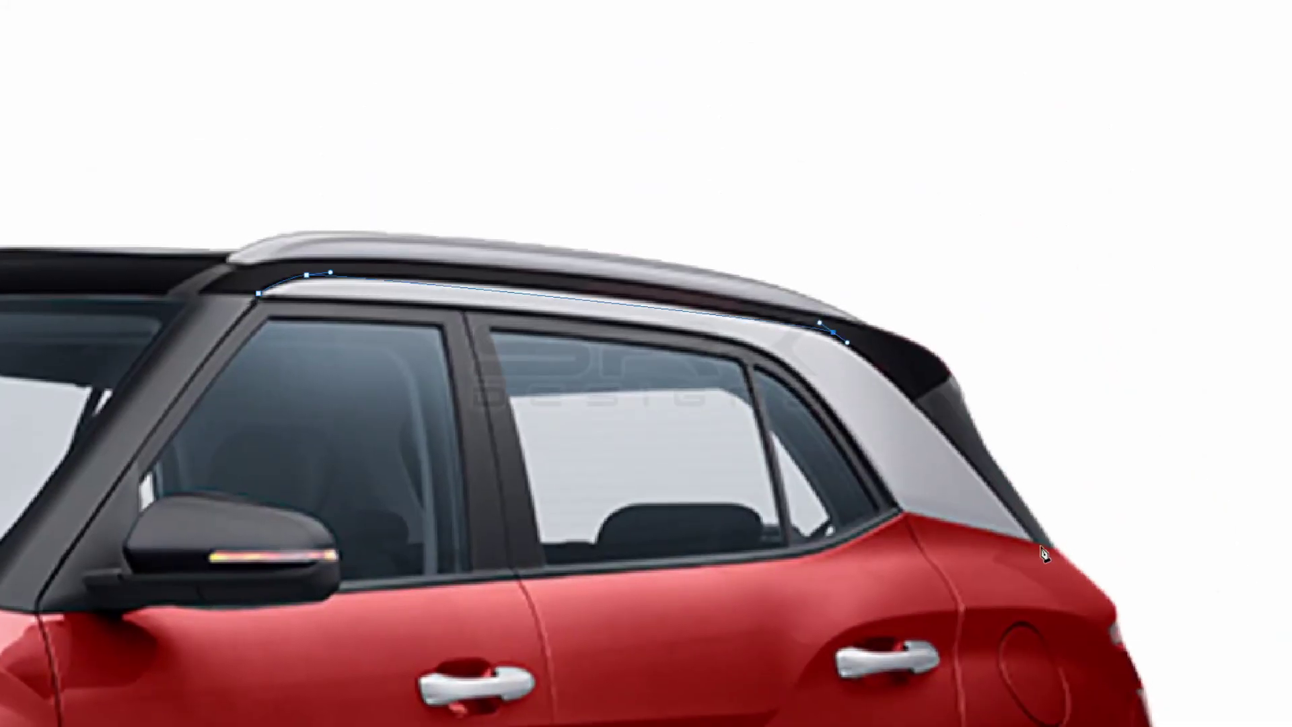
left_click(1036, 540)
left_click(901, 511)
left_click(752, 349)
left_click(259, 293)
left_click_drag(628, 297, 621, 320)
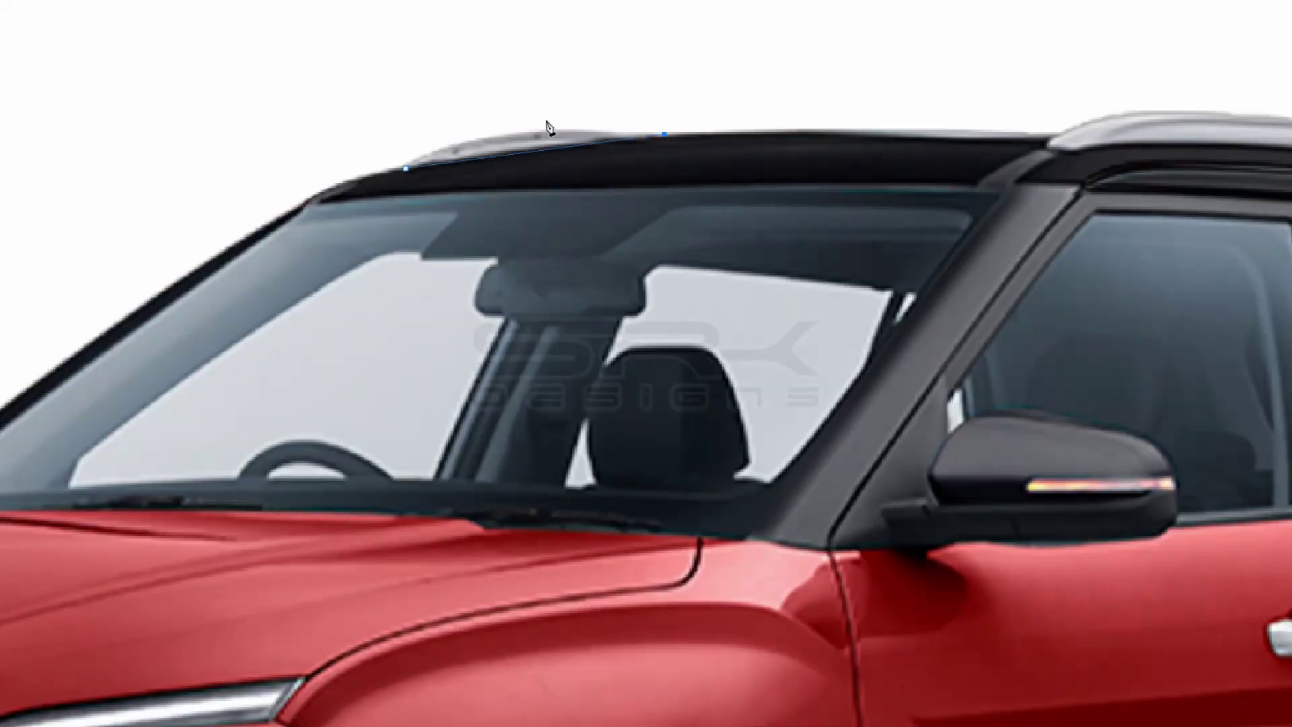
- Trace a curved path along the roof rail toward the rear
left_click_drag(738, 238, 224, 238)
left_click(585, 177)
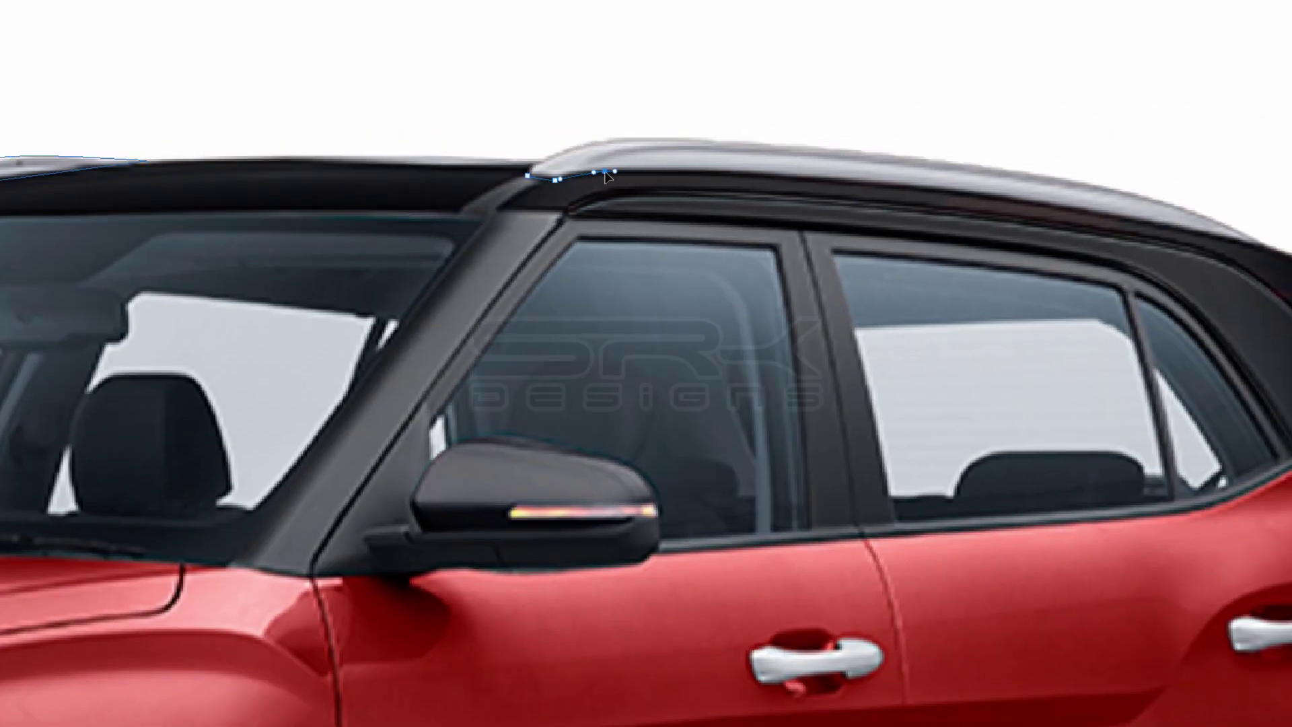
left_click_drag(585, 177, 189, 176)
left_click(374, 146)
left_click(714, 179)
left_click_drag(749, 174, 1079, 207)
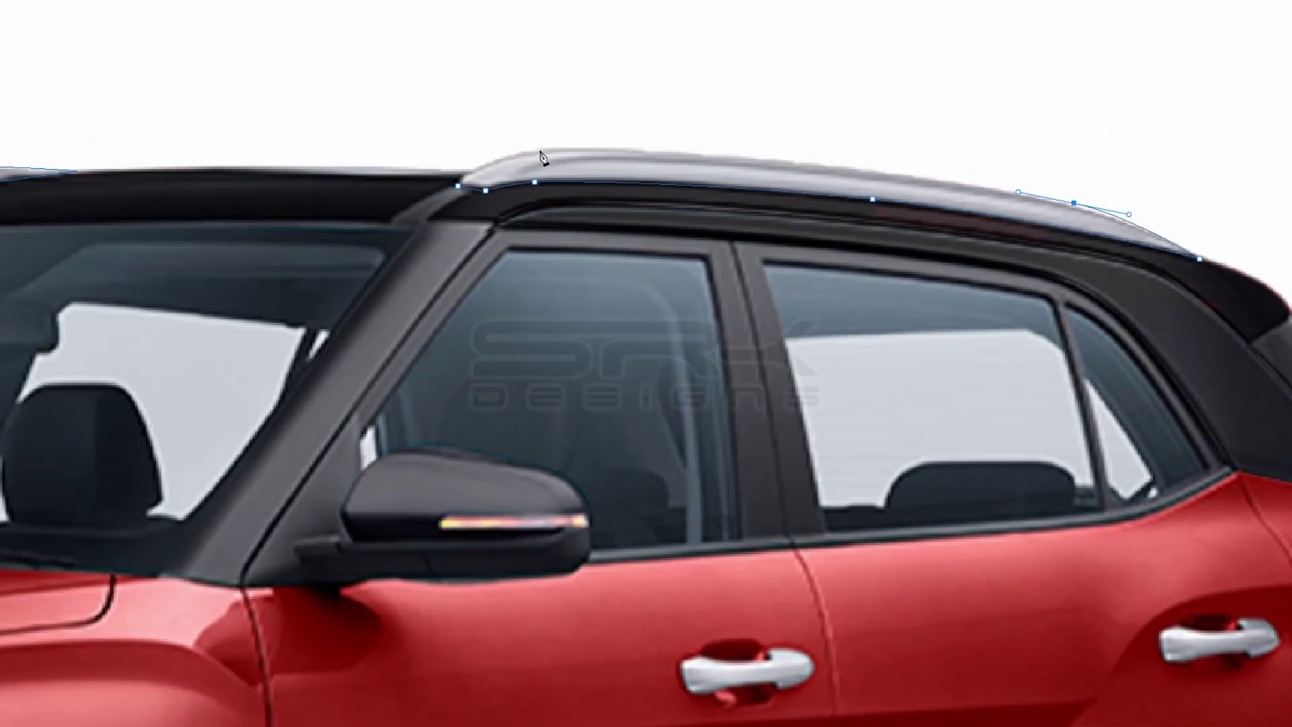
- Zoom out to check the blacked-out roof, then zoom in on the front door handle
left_click(813, 234, "alt")
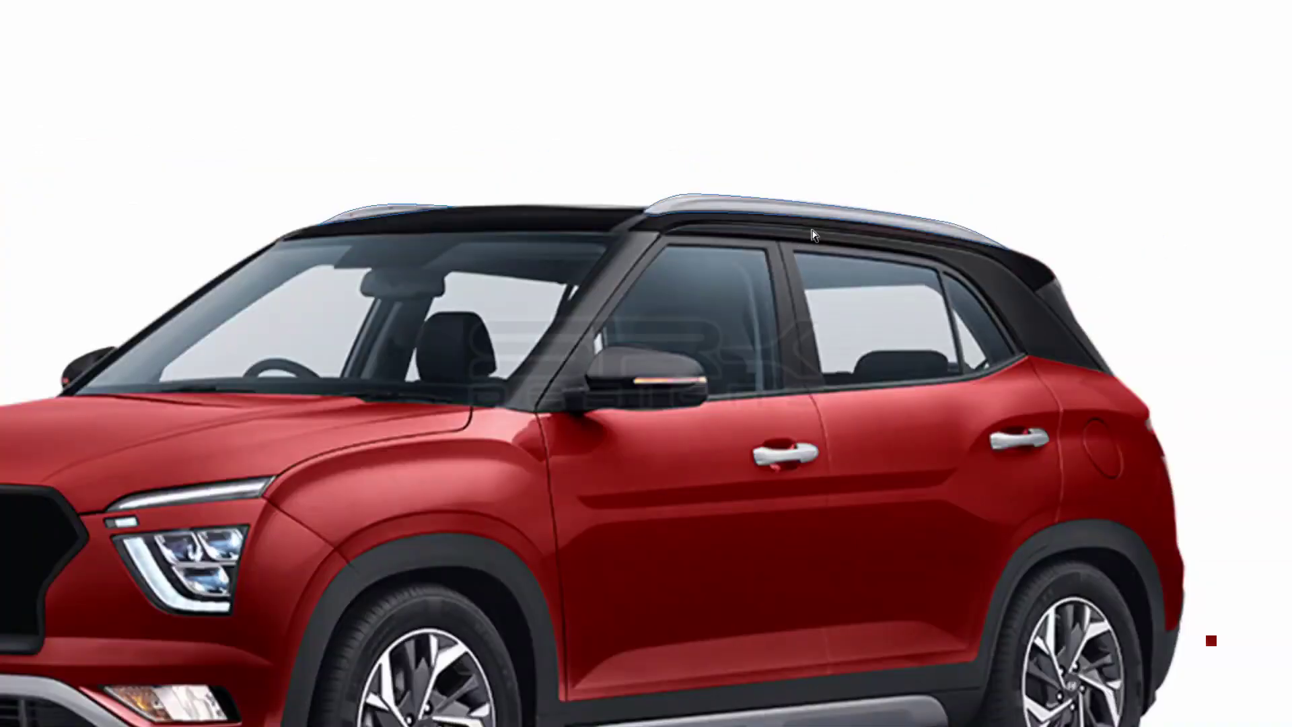
left_click(770, 239, "alt")
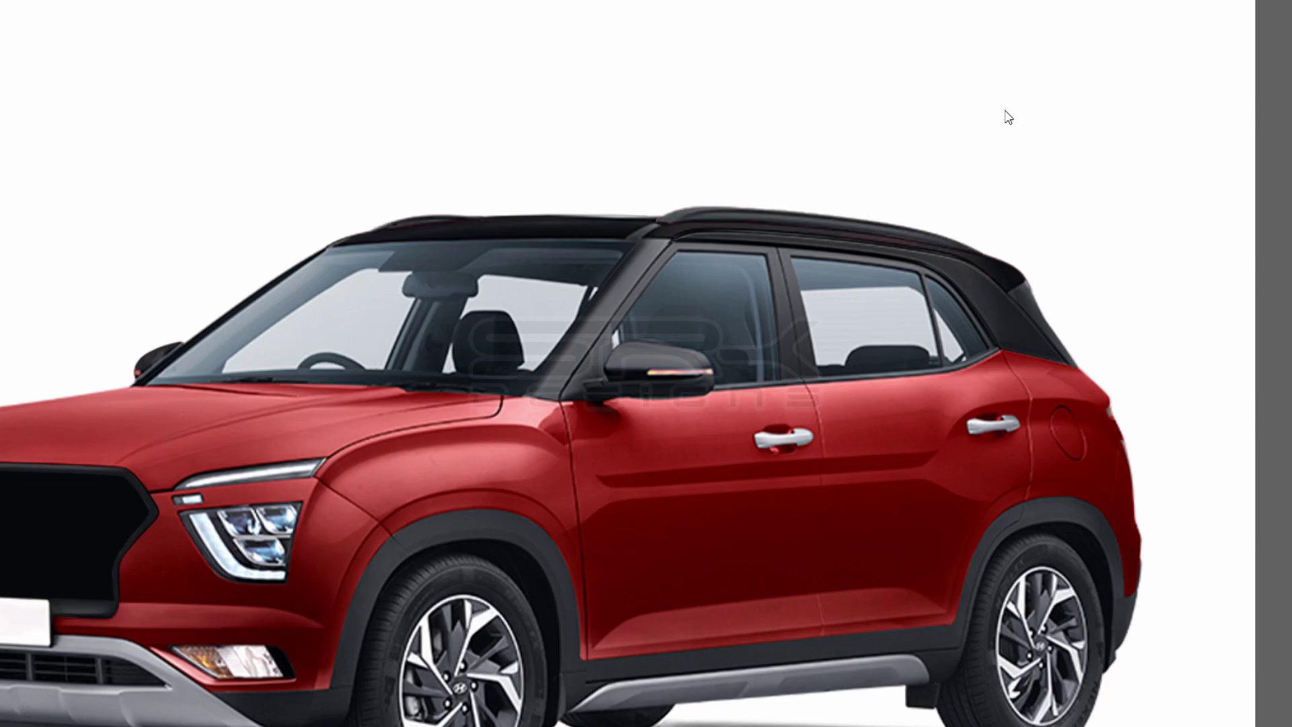
left_click(857, 303, "alt")
left_click(778, 279)
left_click(751, 270, "alt")
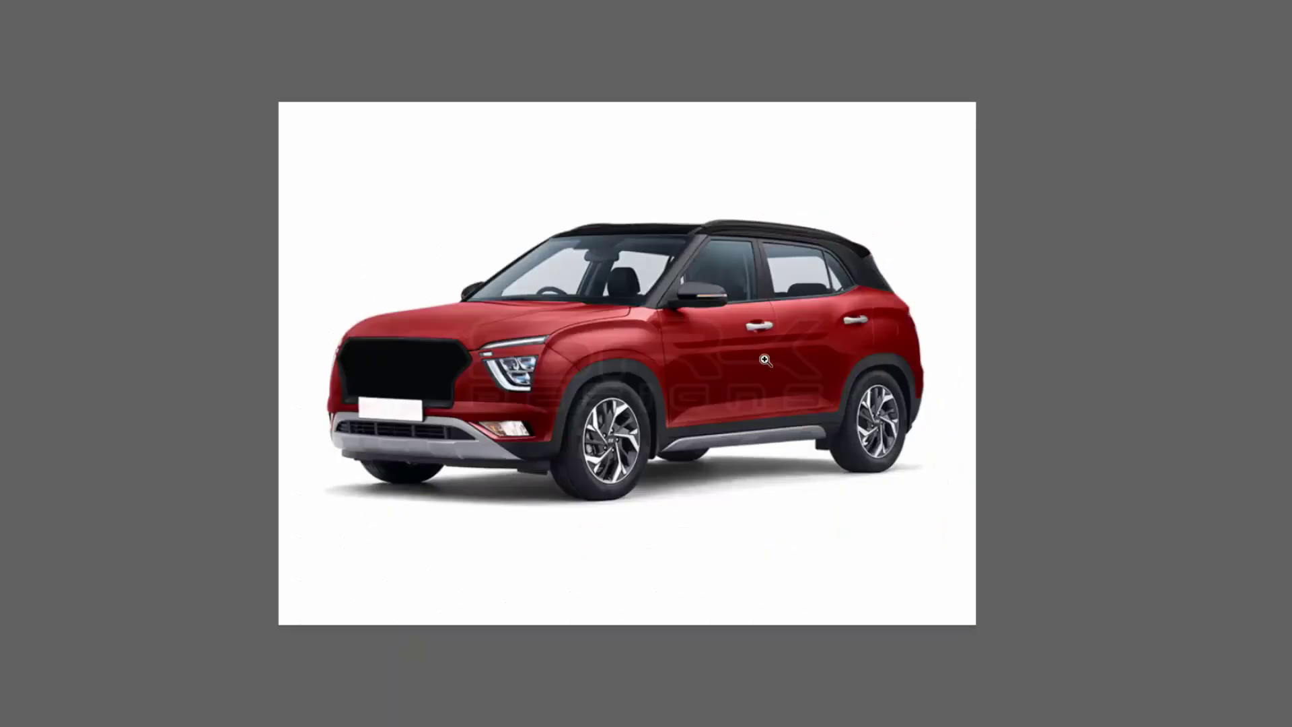
left_click(723, 364)
left_click(831, 308)
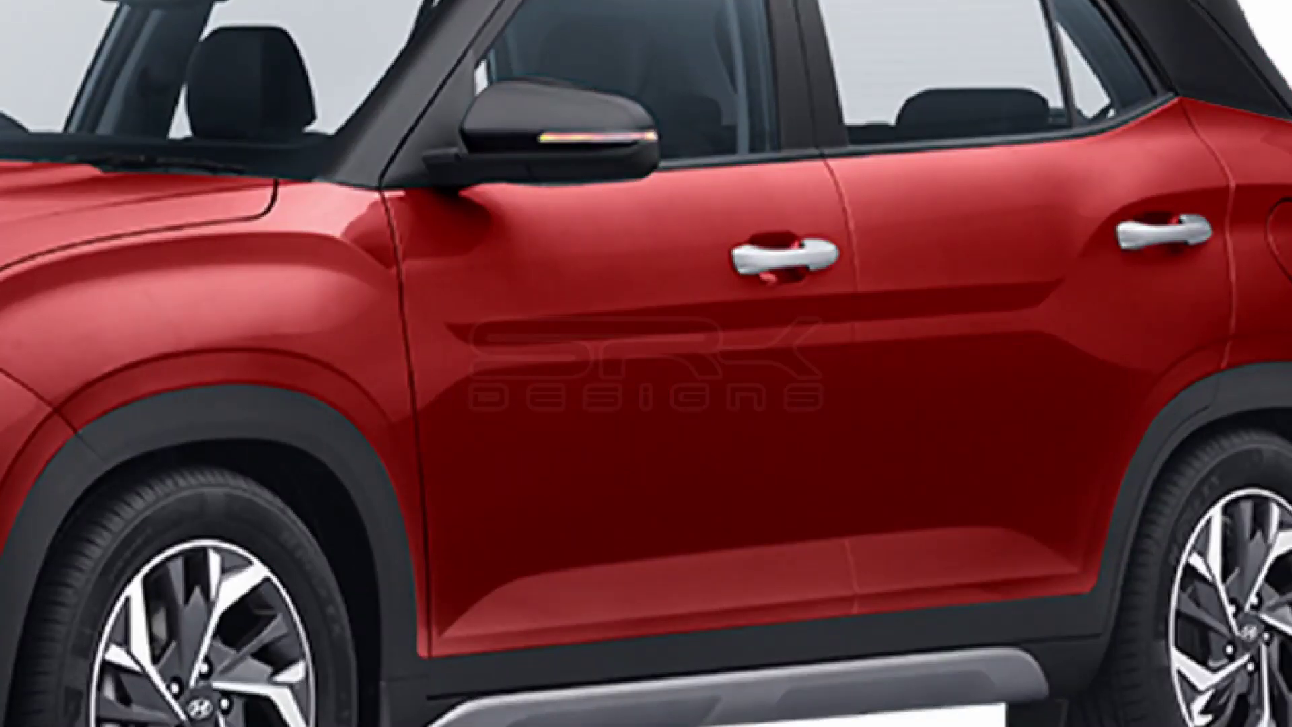
left_click(736, 233)
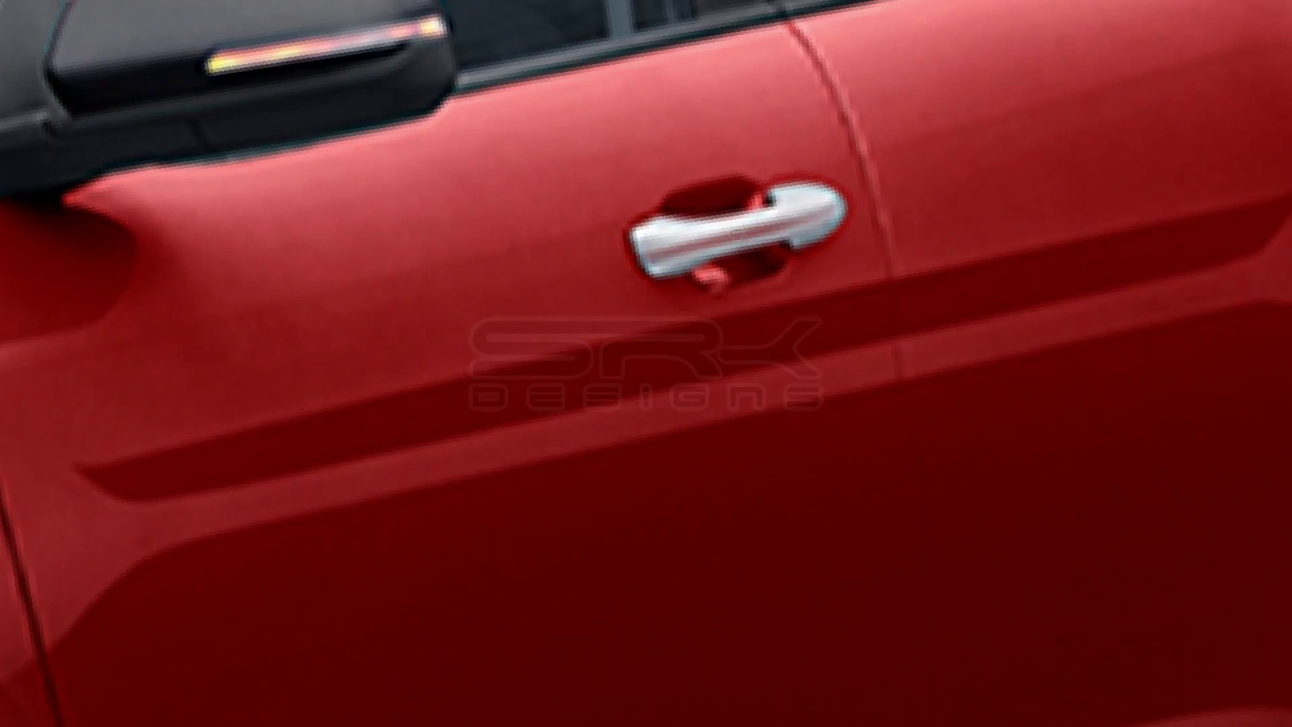
- Brush the body red over the front door's chrome handle until fully covered
mouse_move(831, 216)
left_mouse_down()
mouse_move(650, 263)
mouse_move(828, 213)
left_mouse_up()
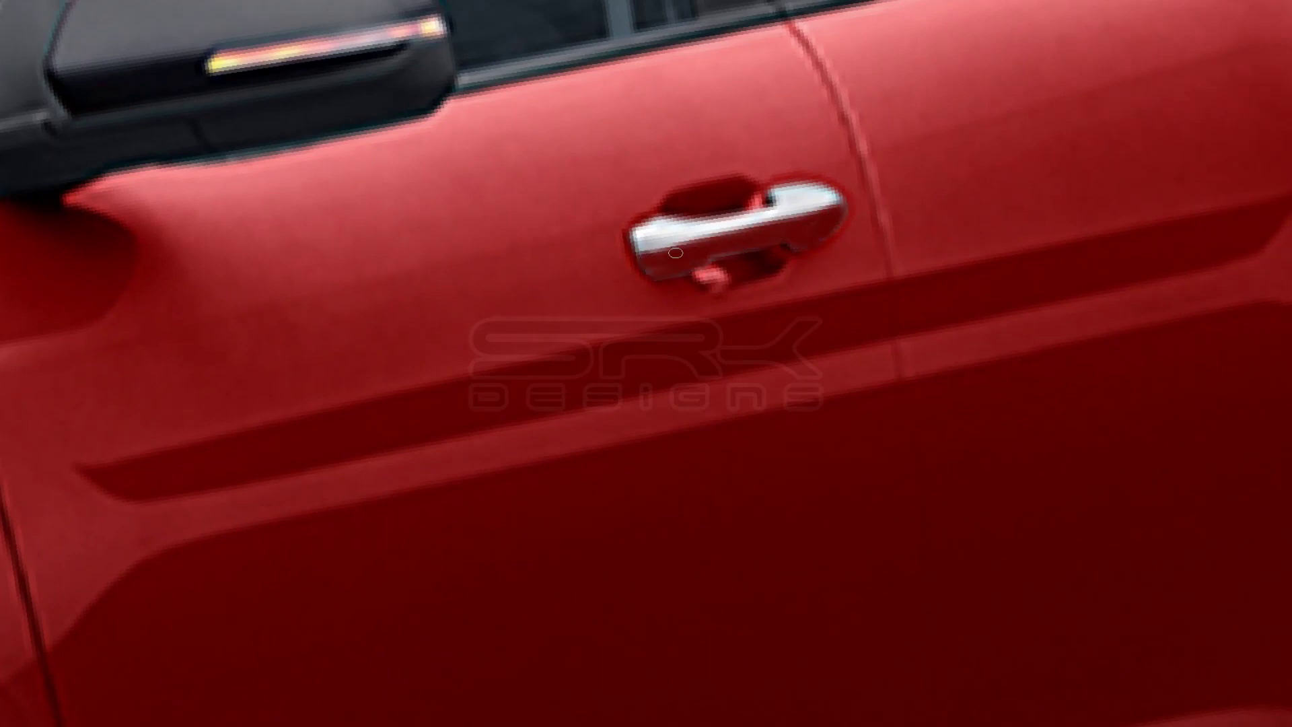
left_click_drag(659, 233, 789, 191)
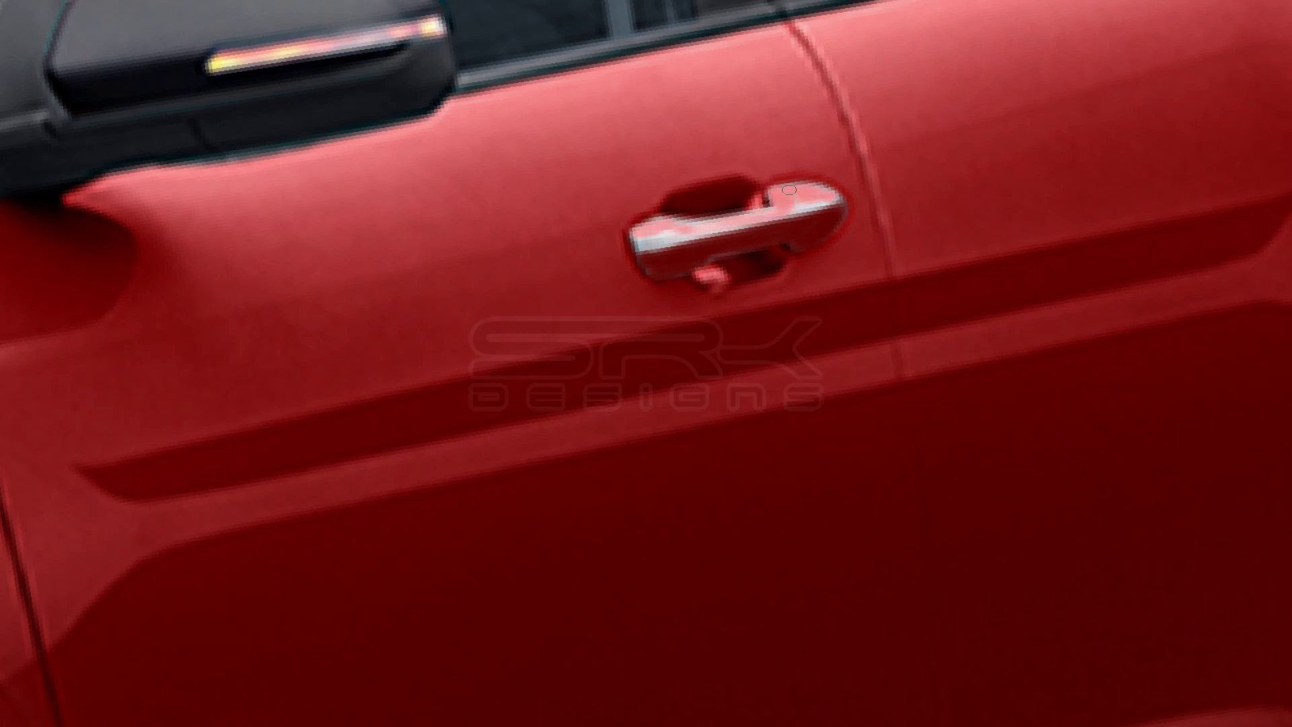
left_click_drag(710, 219, 832, 201)
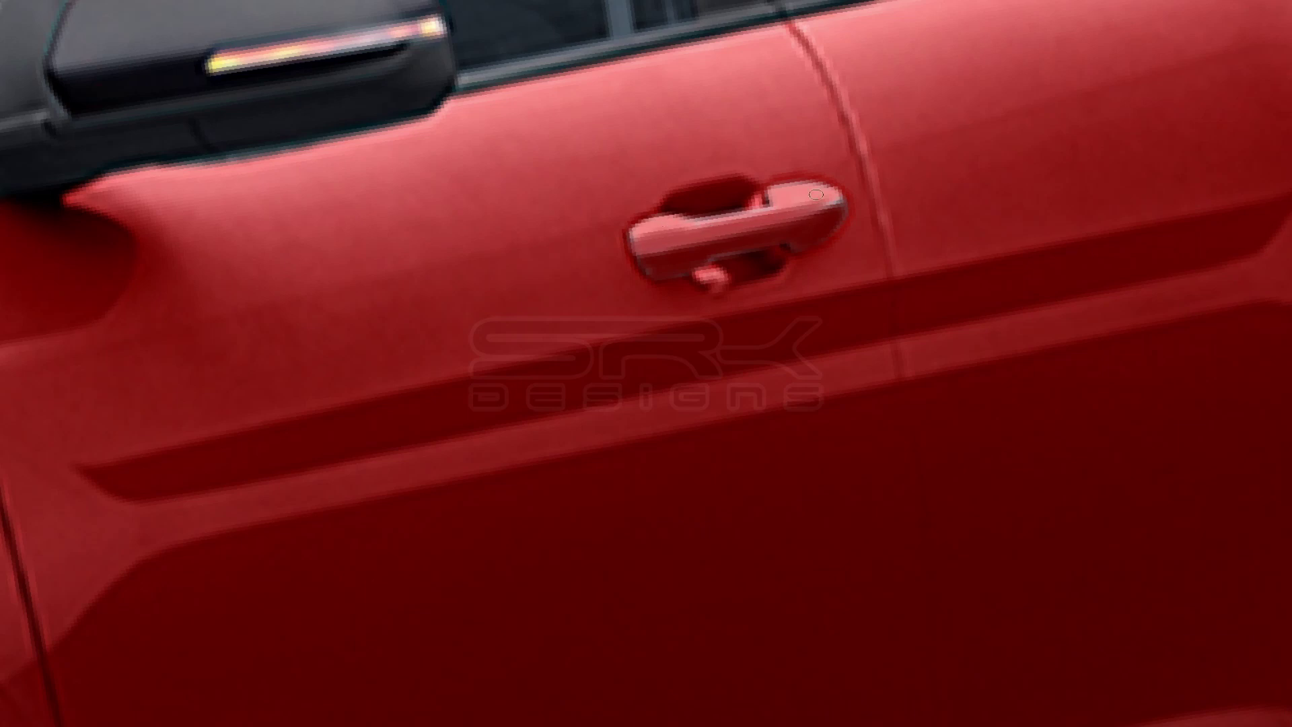
left_click_drag(835, 202, 645, 231)
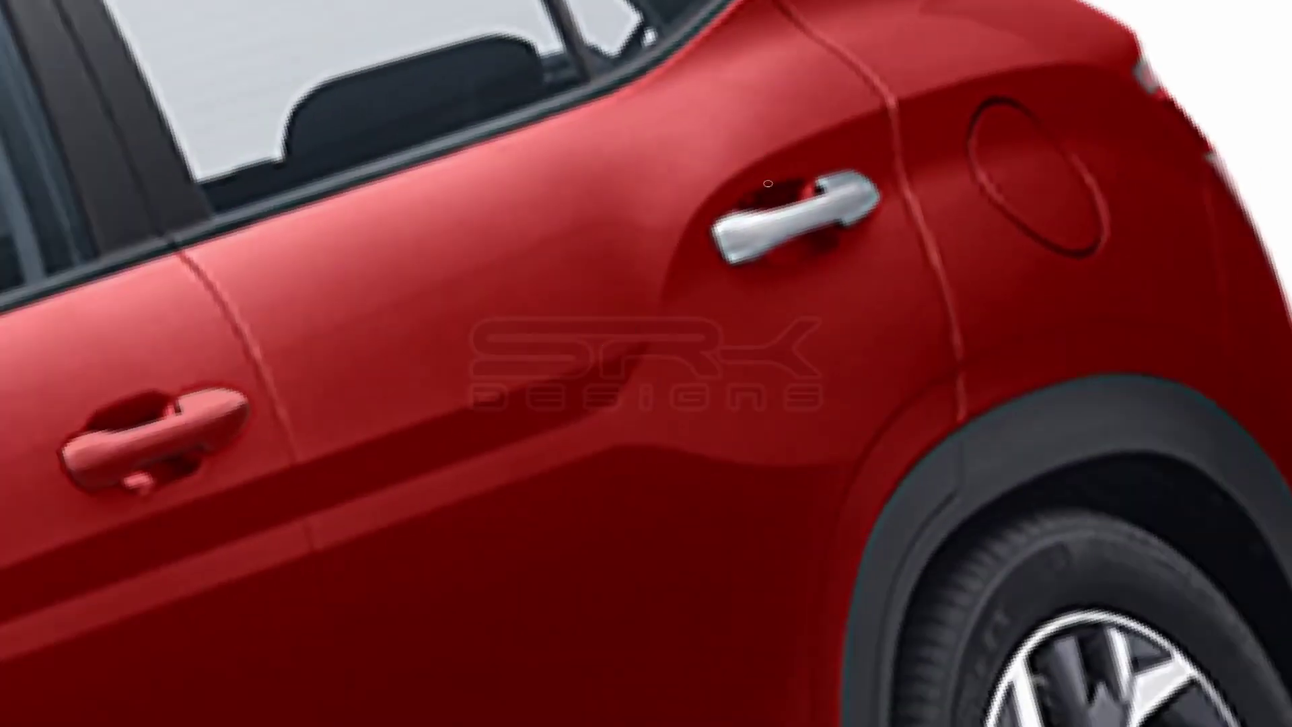
- Paint the rear door handle, including its silver lower part, in body red
mouse_move(717, 224)
left_mouse_down()
mouse_move(838, 196)
mouse_move(837, 180)
left_mouse_up()
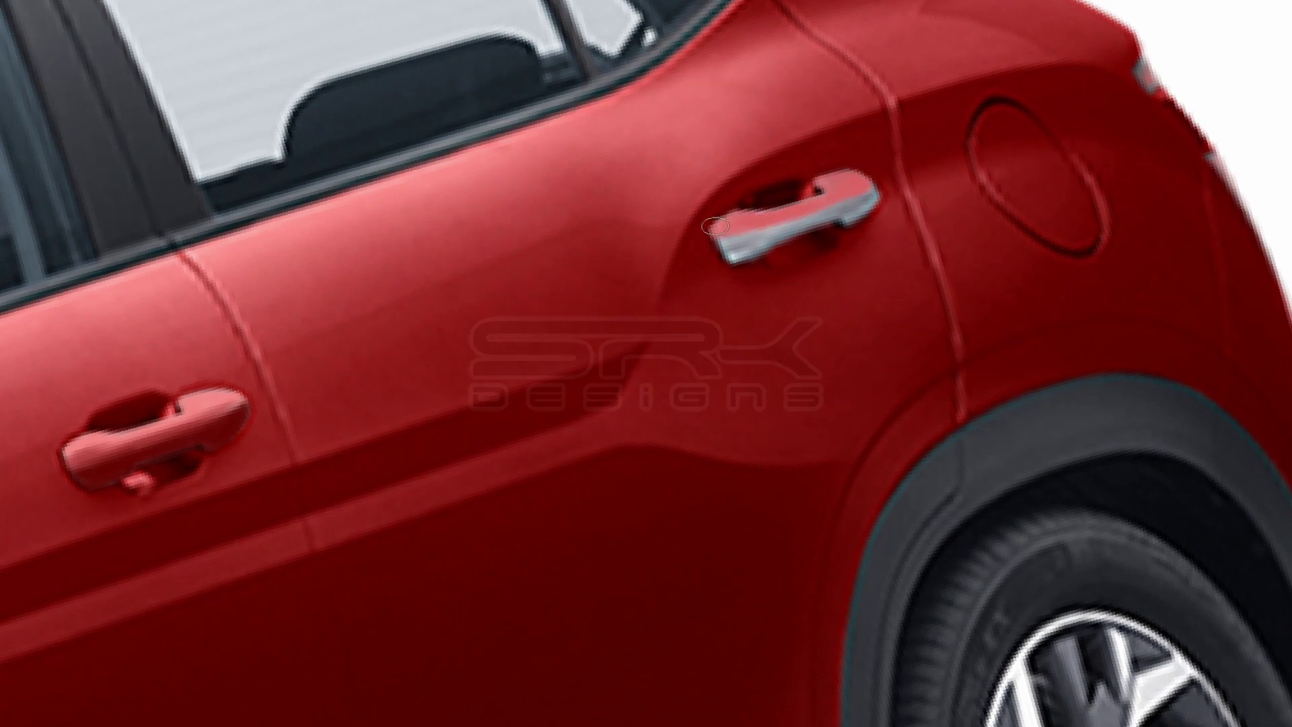
left_click(709, 205, "alt")
left_click_drag(734, 249, 873, 191)
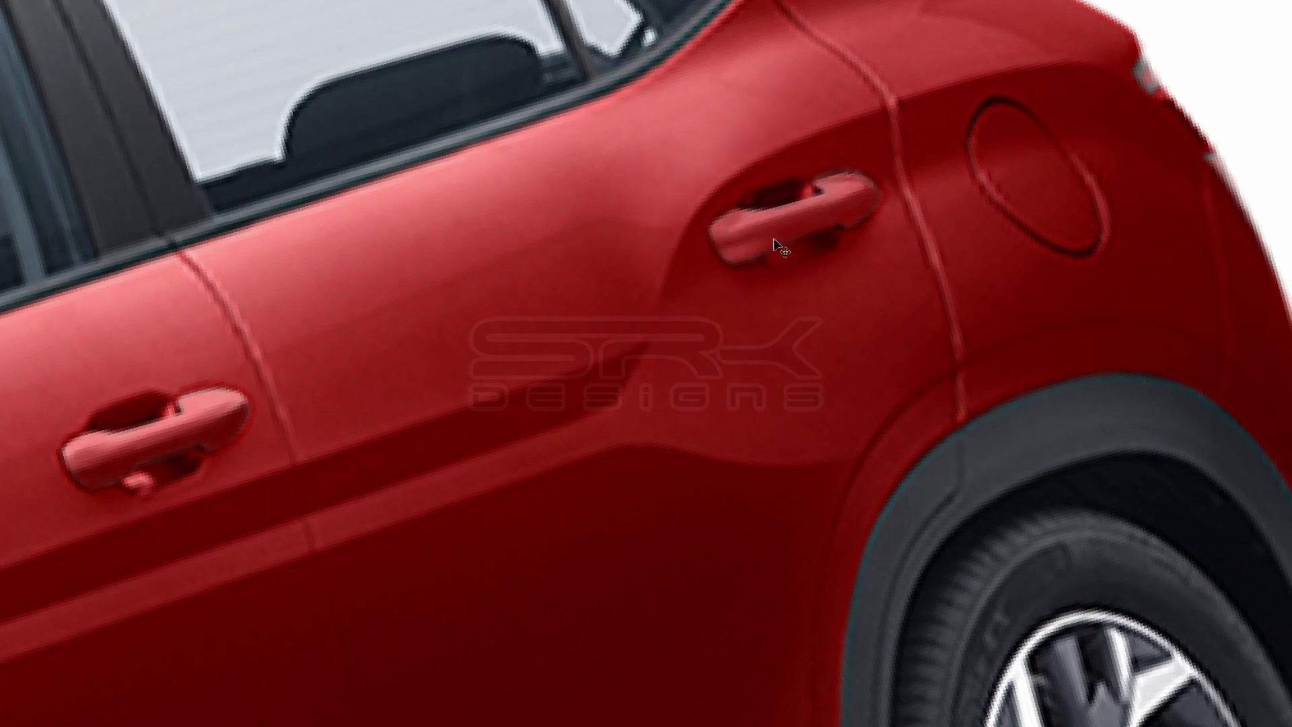
scroll(756, 230, "down", 3)
scroll(840, 241, "up", 3)
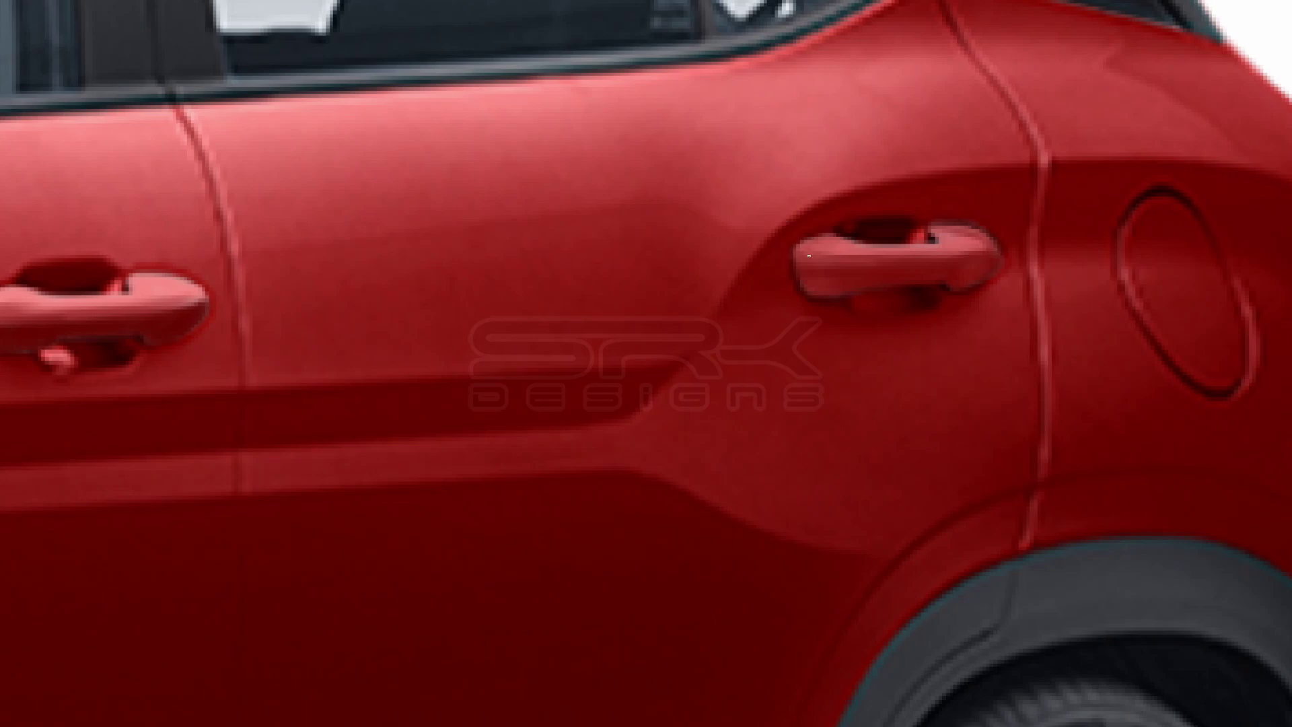
- Brush red over the bumper's silver strip on the left and below the number plate
scroll(795, 266, "down", 3)
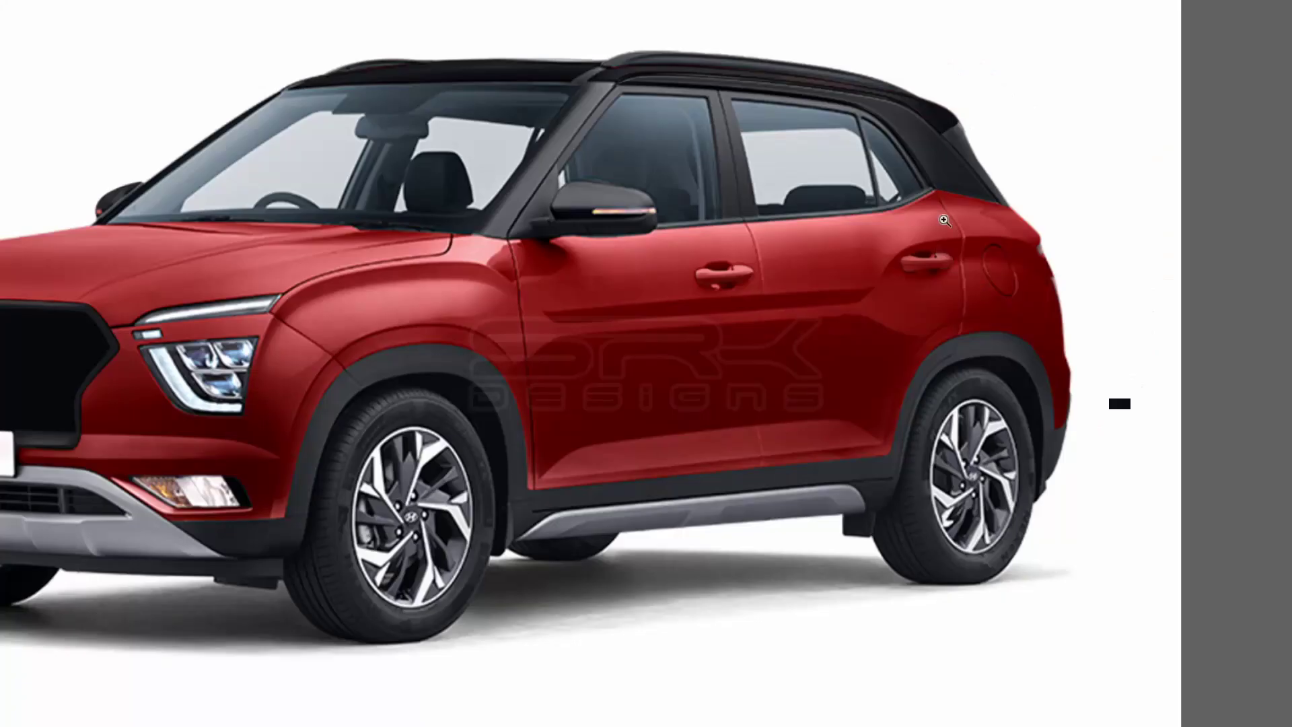
scroll(796, 267, "down", 1)
scroll(534, 375, "up", 2)
scroll(533, 374, "up", 3)
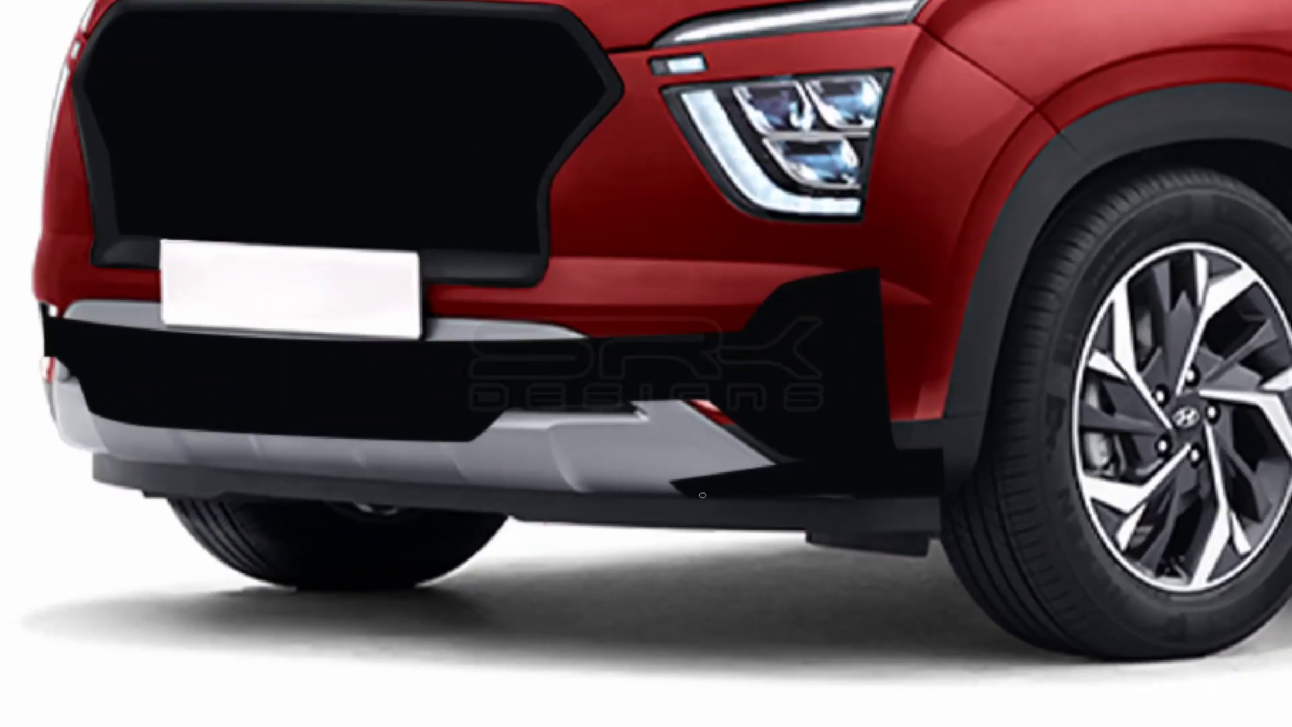
scroll(808, 438, "down", 3)
scroll(919, 389, "up", 3)
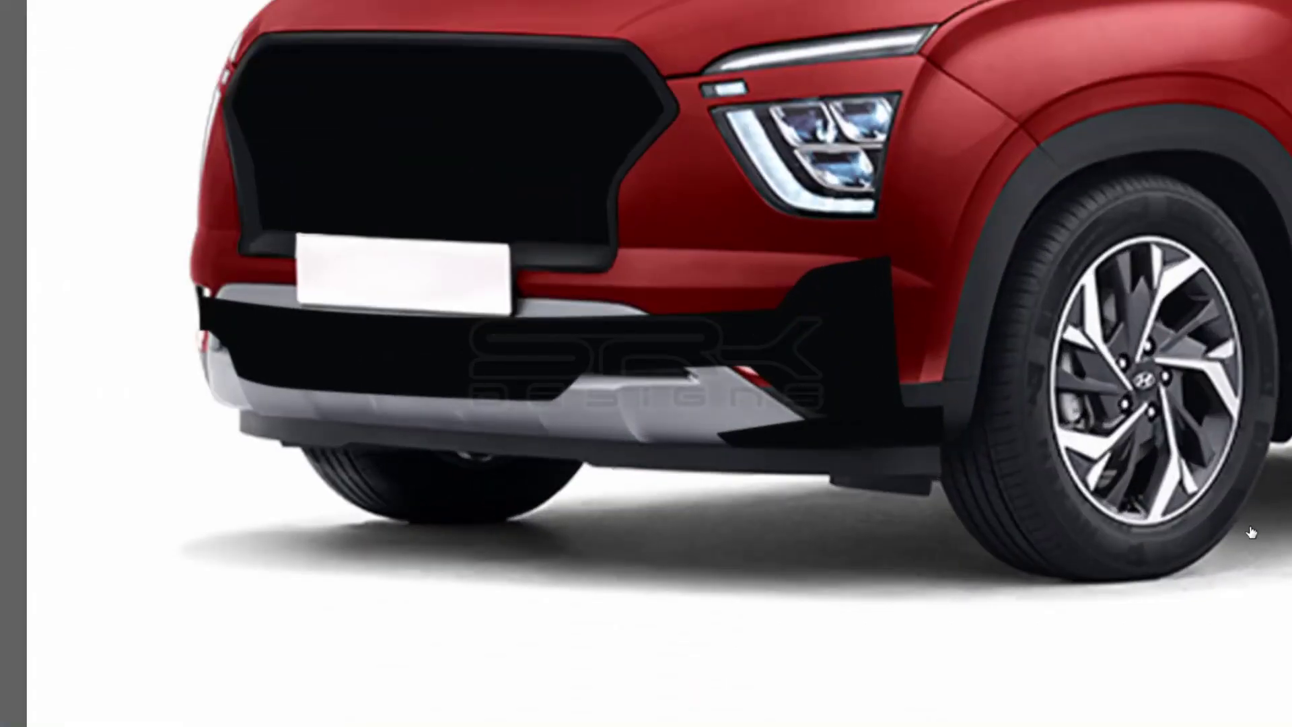
mouse_move(216, 289)
left_mouse_down()
mouse_move(252, 286)
mouse_move(209, 297)
mouse_move(291, 303)
left_mouse_up()
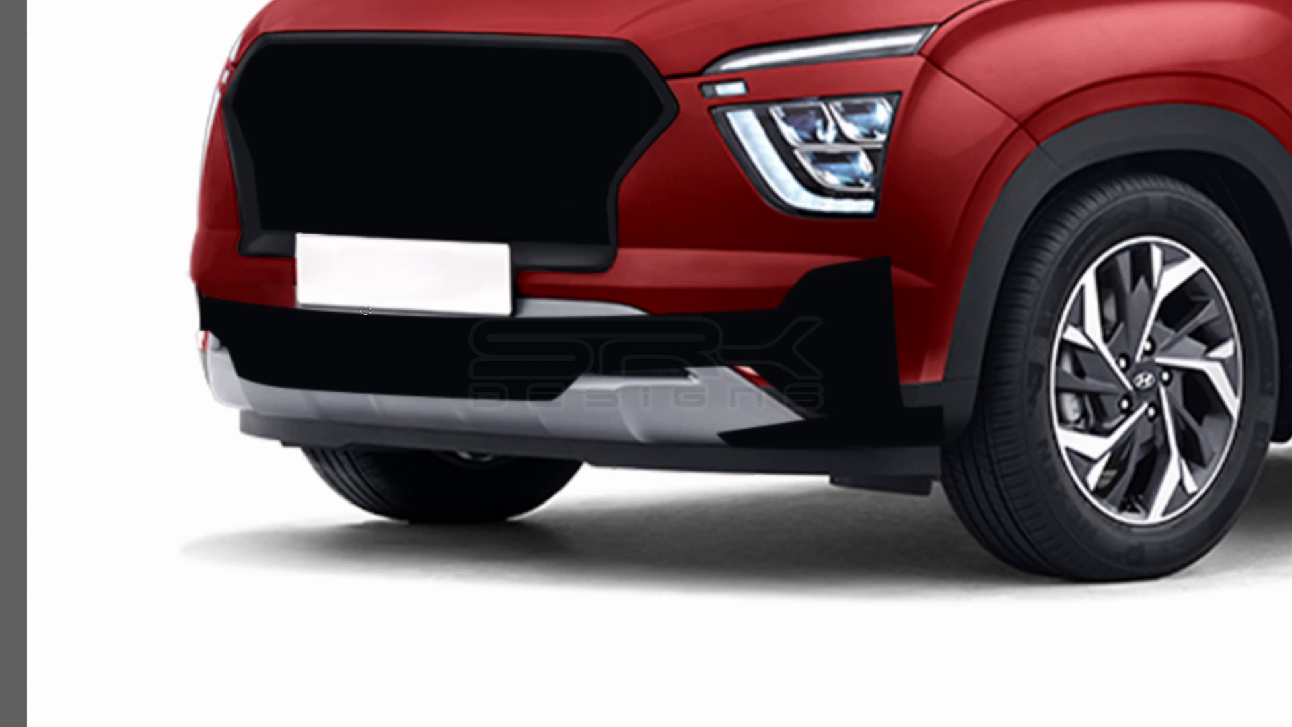
left_click_drag(364, 310, 581, 301)
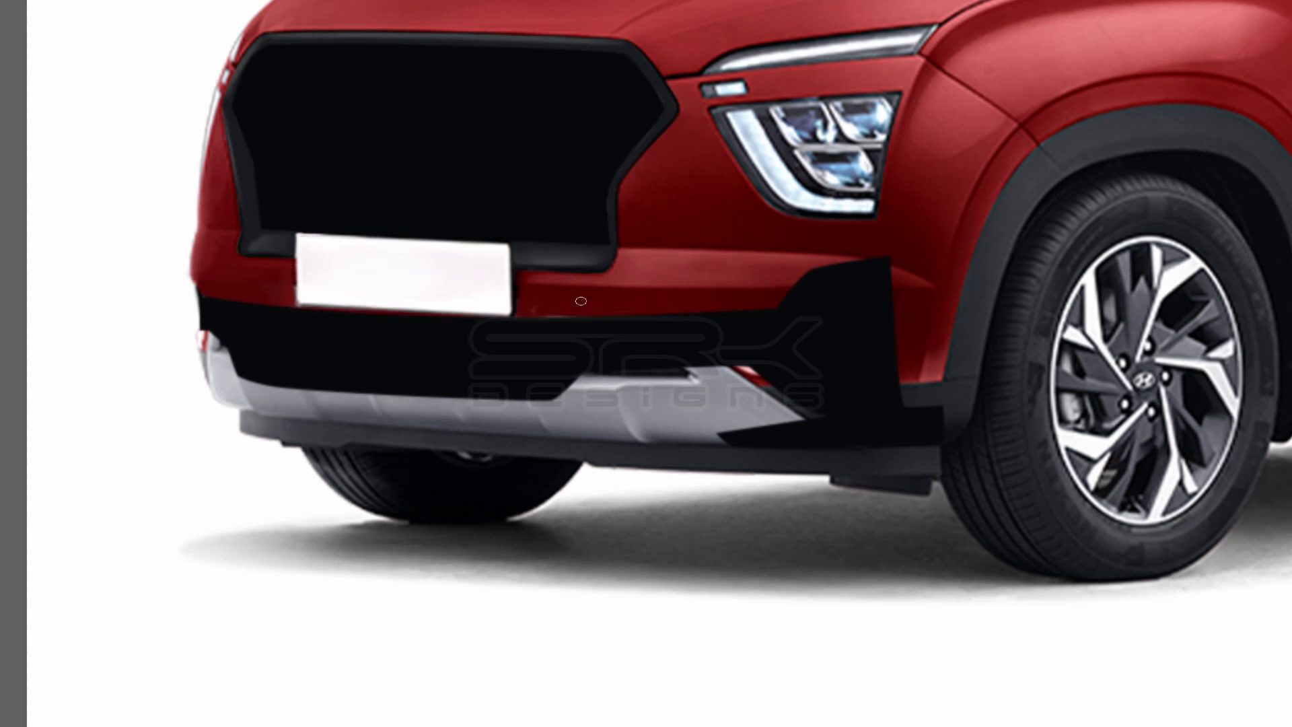
key("ctrl+0")
- Brush red over the strip right of centre and Pen-trace an outline around the bumper strip
left_click(687, 332)
mouse_move(794, 336)
left_mouse_down()
mouse_move(700, 347)
mouse_move(862, 360)
left_mouse_up()
left_click_drag(687, 367, 875, 377)
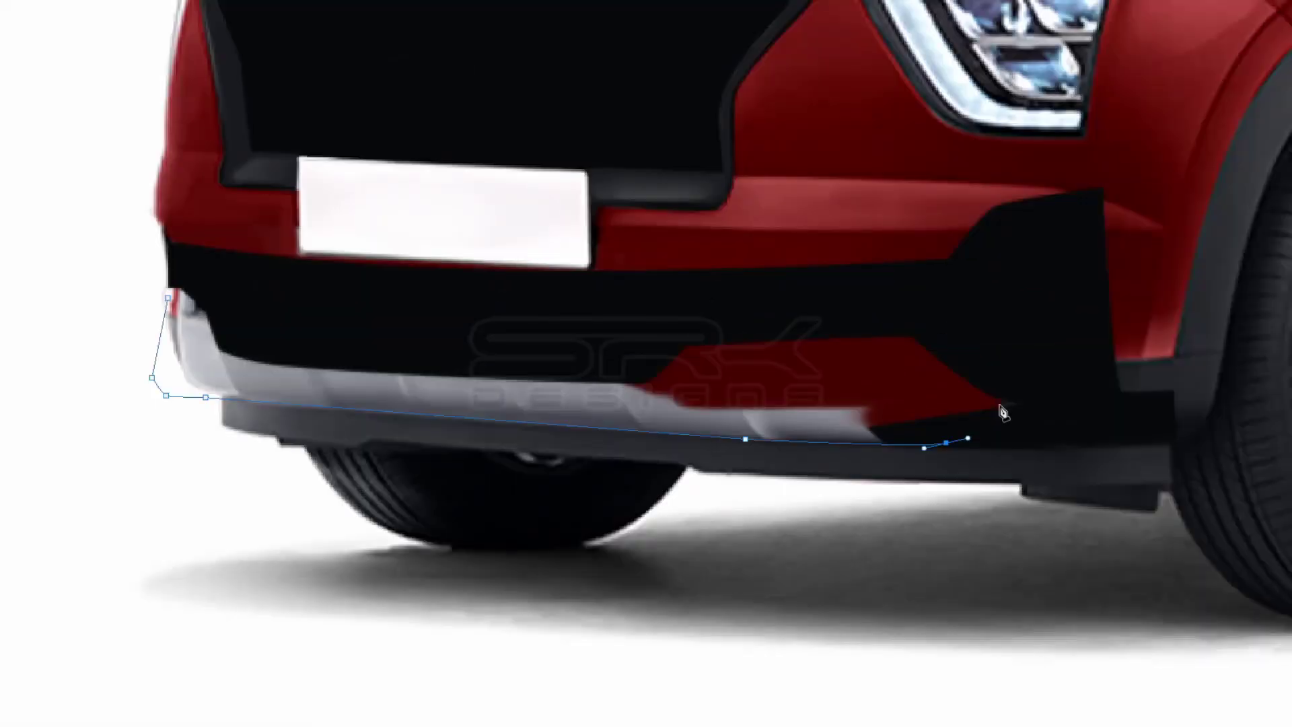
left_click(1033, 431)
left_click(1034, 397)
left_click(934, 328)
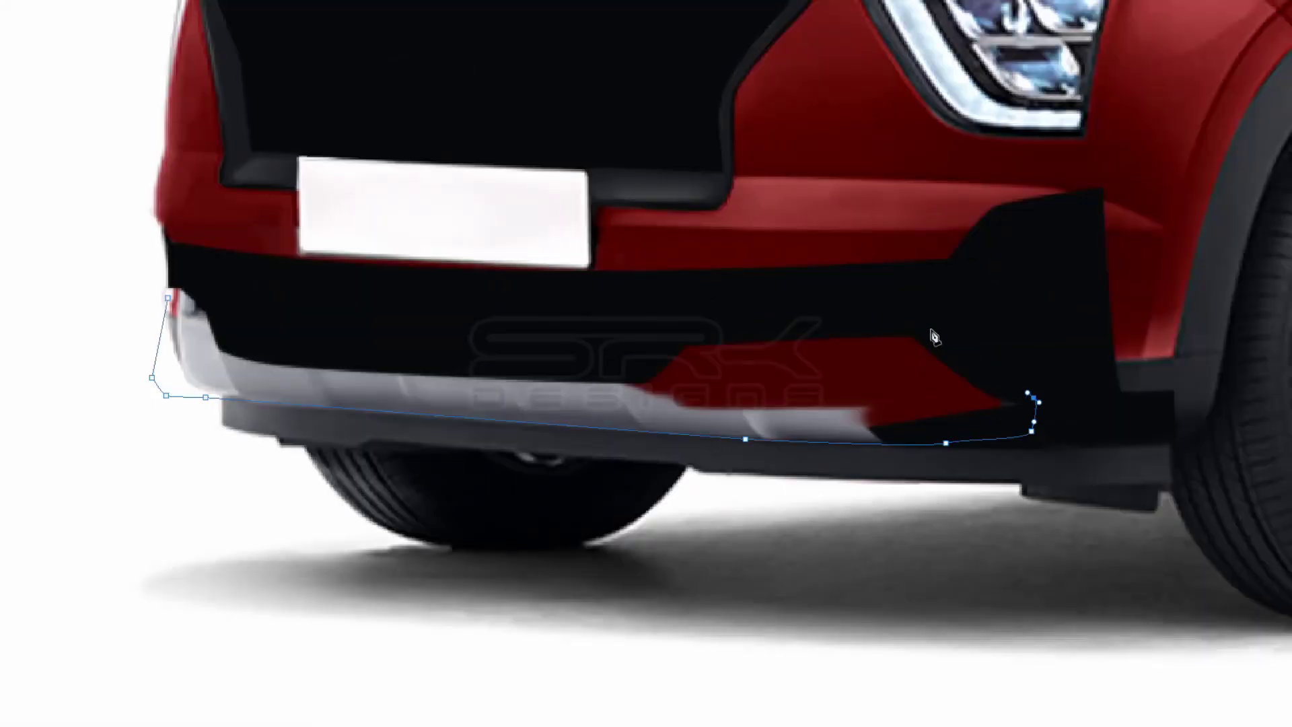
left_click(670, 315)
left_click(255, 294)
left_click(164, 293)
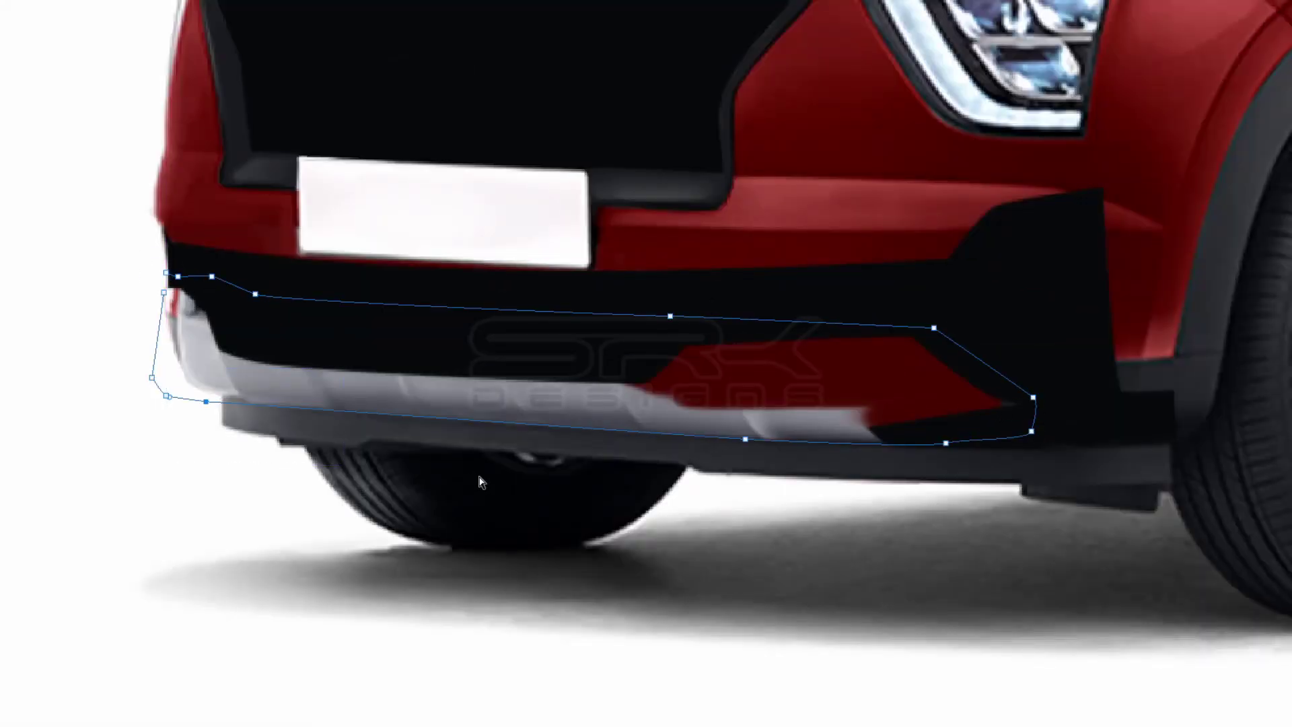
- Convert the strip outline to a selection, fill it red and deselect
key("ctrl+0")
key("ctrl+Return")
key("alt+BackSpace")
key("ctrl+d")
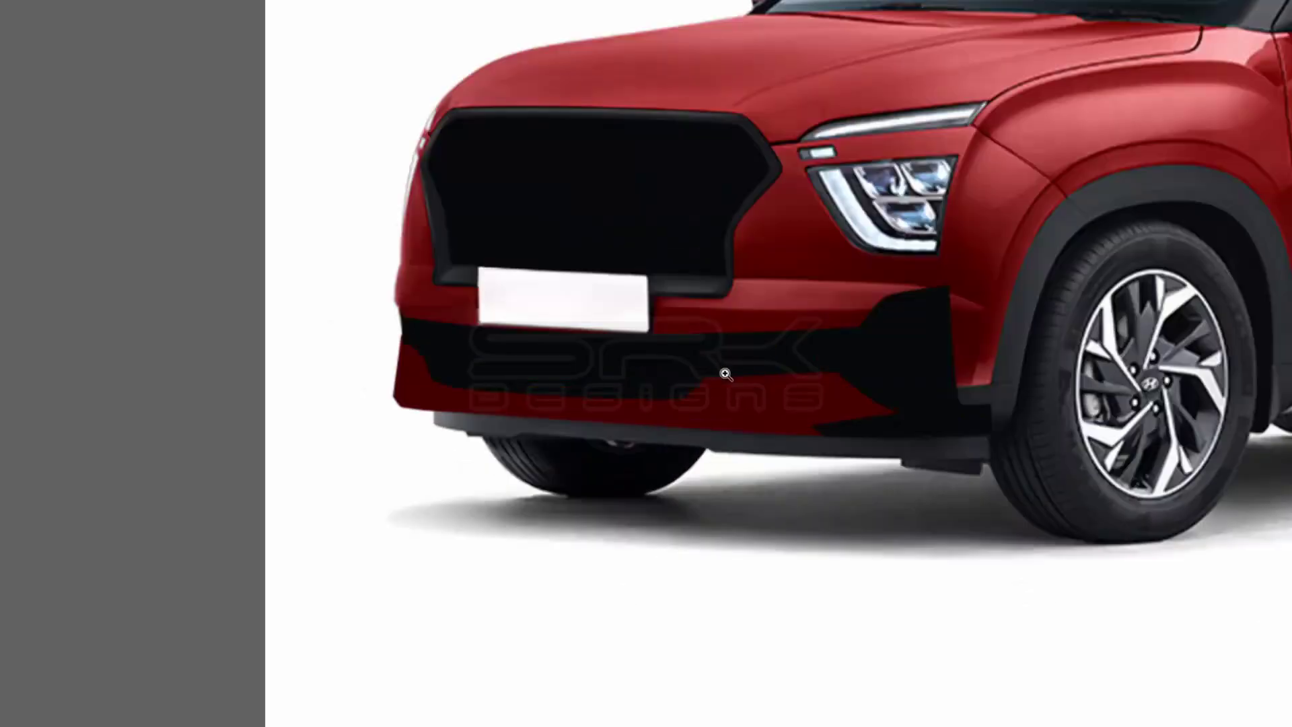
- Trace a new closed outline around the black band across the bumper
key("ctrl+plus")
left_click(260, 283)
left_click(935, 314)
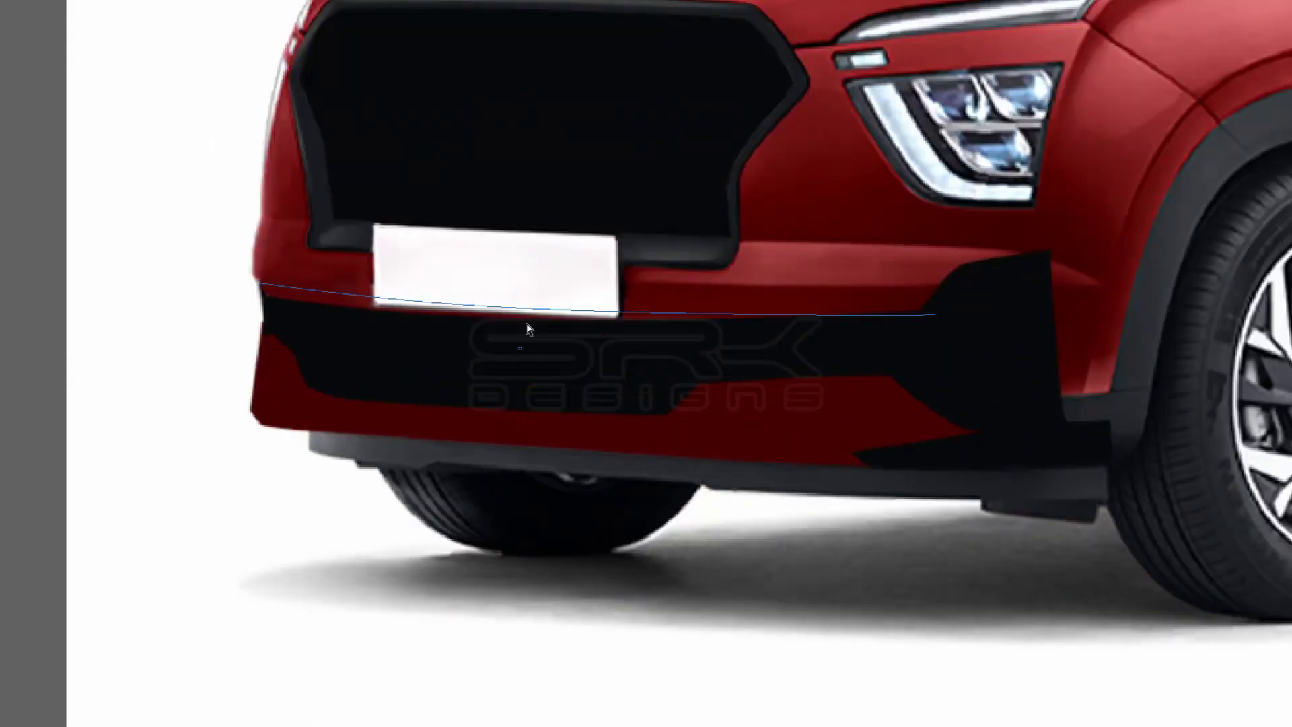
left_click(260, 284)
left_click(268, 325)
left_click(744, 364)
left_click_drag(893, 353, 909, 353)
left_click_drag(935, 342, 937, 349)
left_click(935, 315)
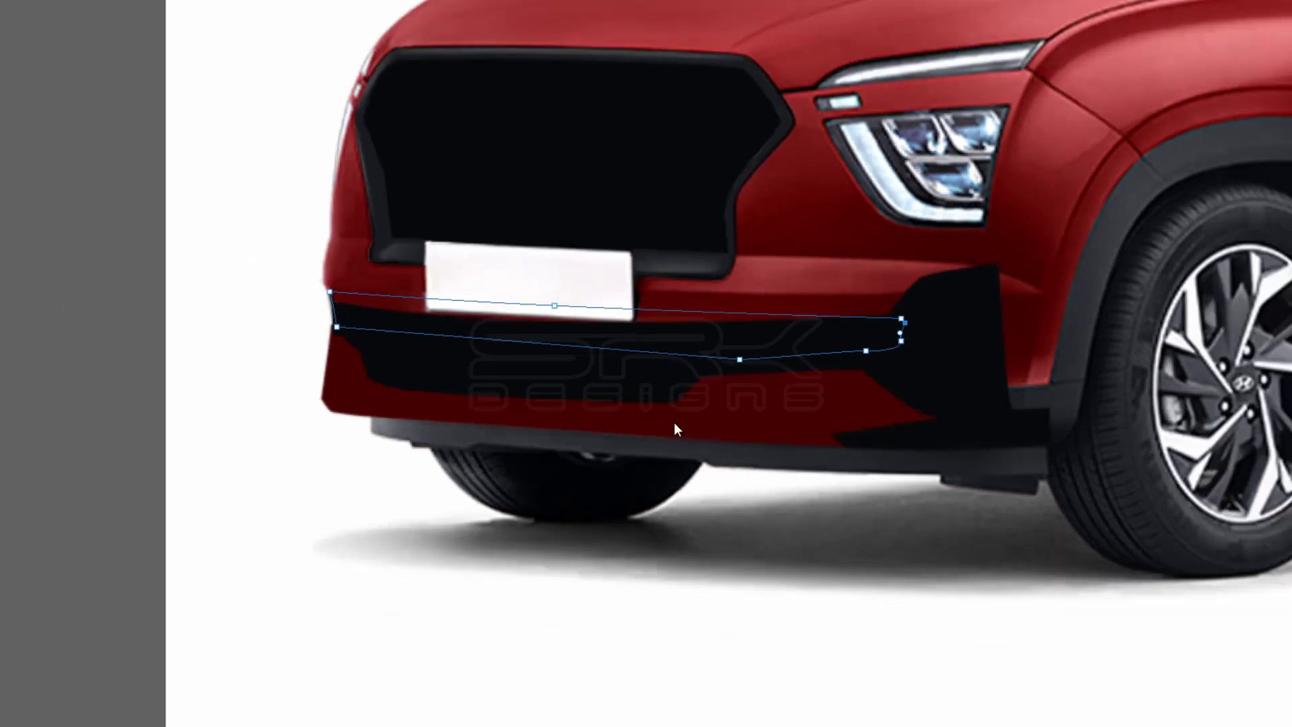
- Select the band outline, paint it black, then deselect
key("ctrl+Return")
left_click_drag(794, 315, 915, 312)
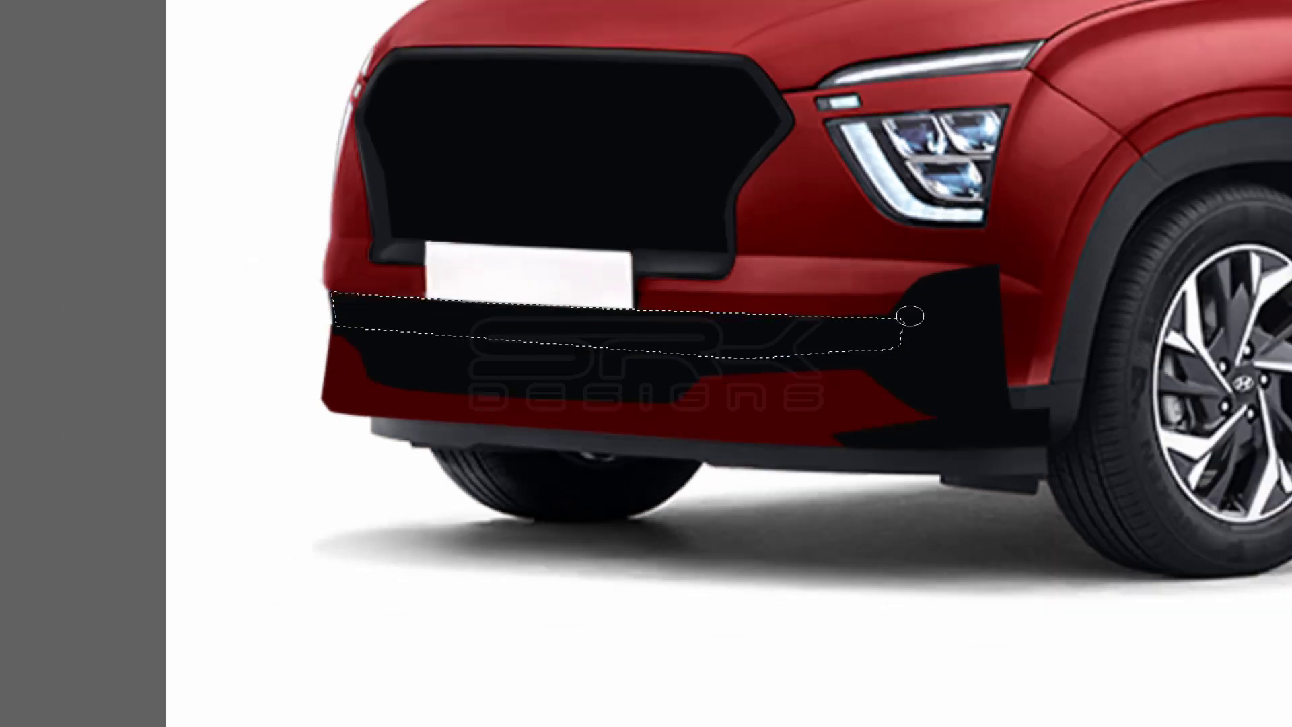
key("ctrl+d")
key("ctrl+0")
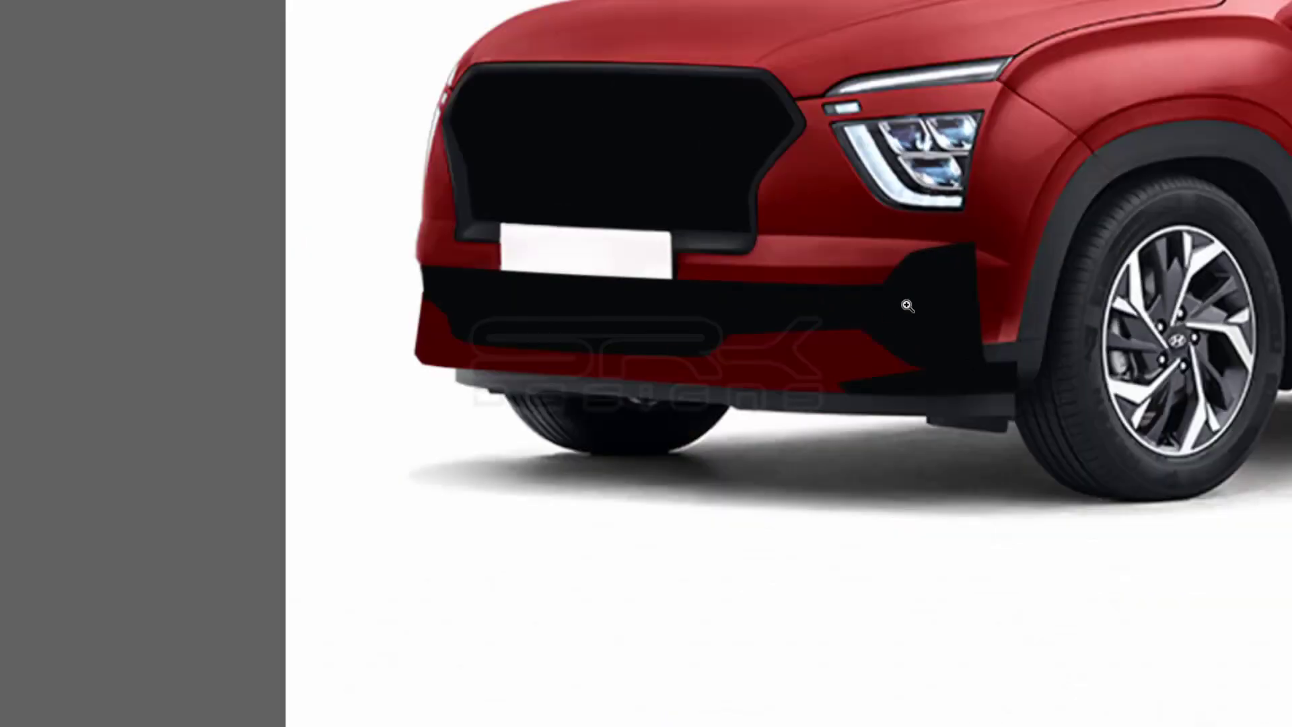
left_click_drag(547, 404, 729, 307)
- Zoom in on the bumper and brush out the light streak across the red bumper
key("r")
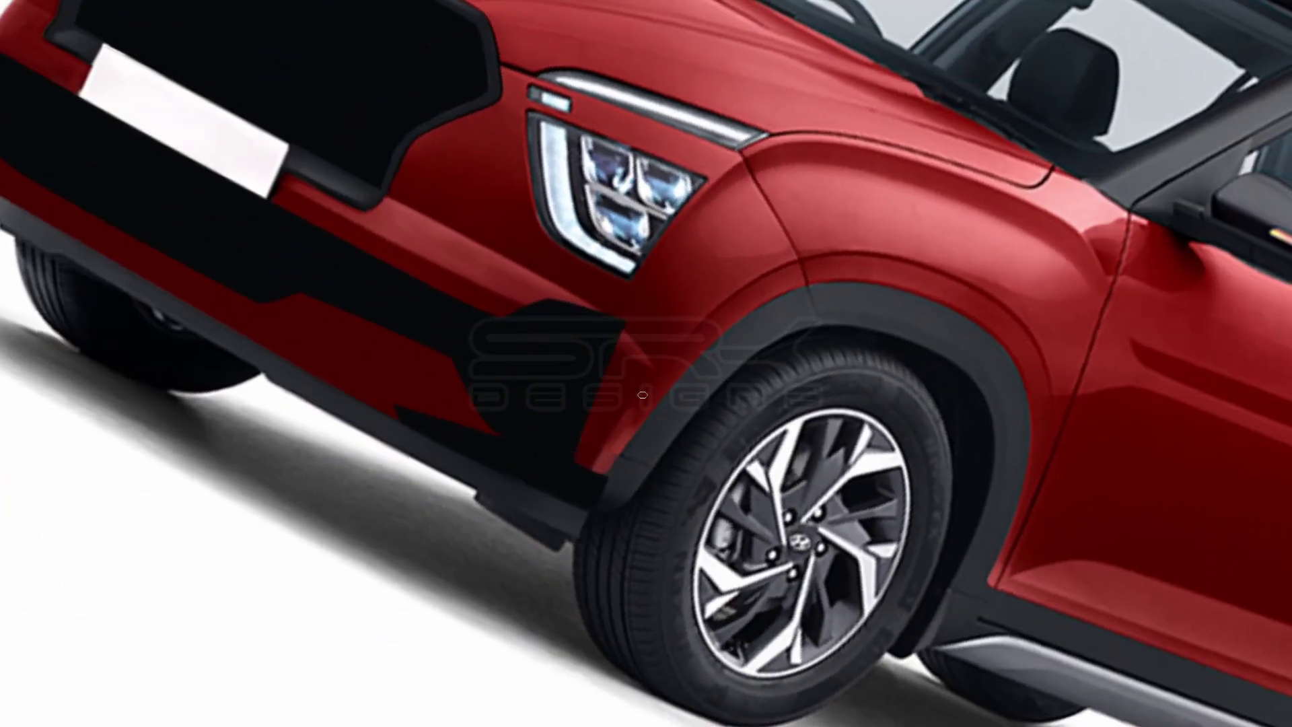
key("Escape")
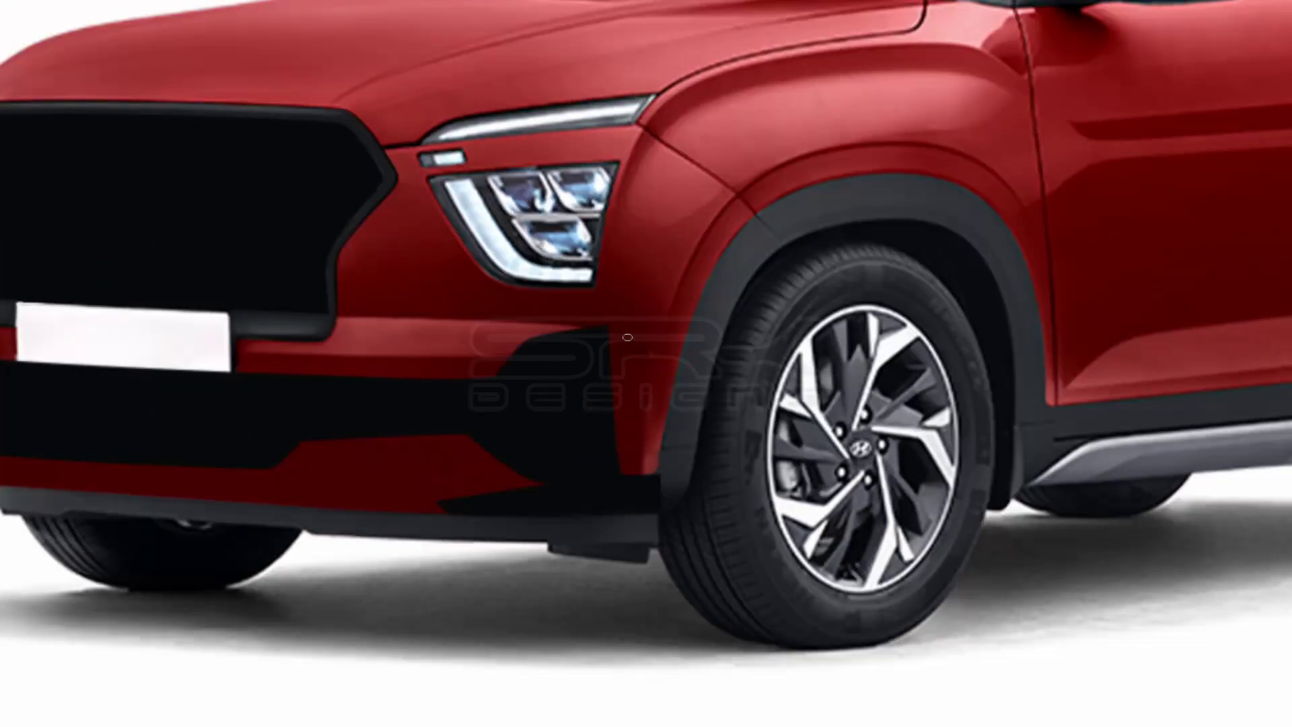
key("ctrl+0")
left_click_drag(539, 276, 911, 368)
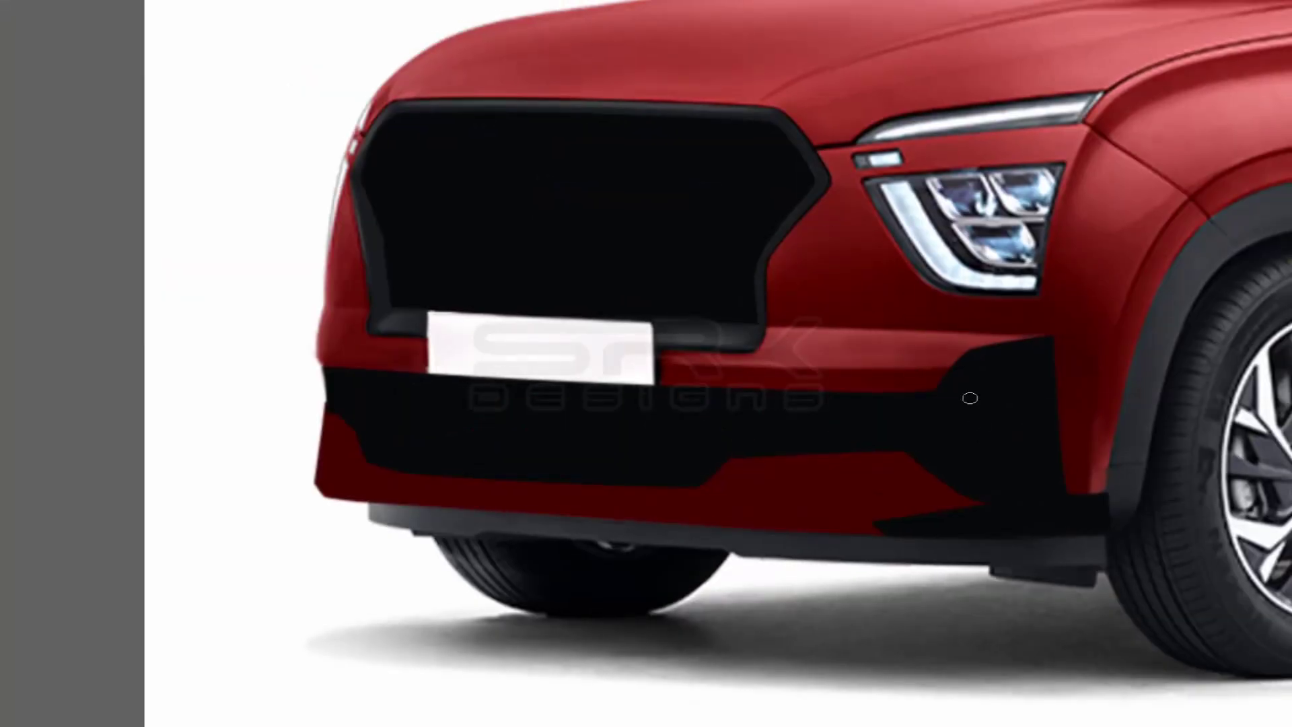
left_click_drag(955, 485, 895, 474)
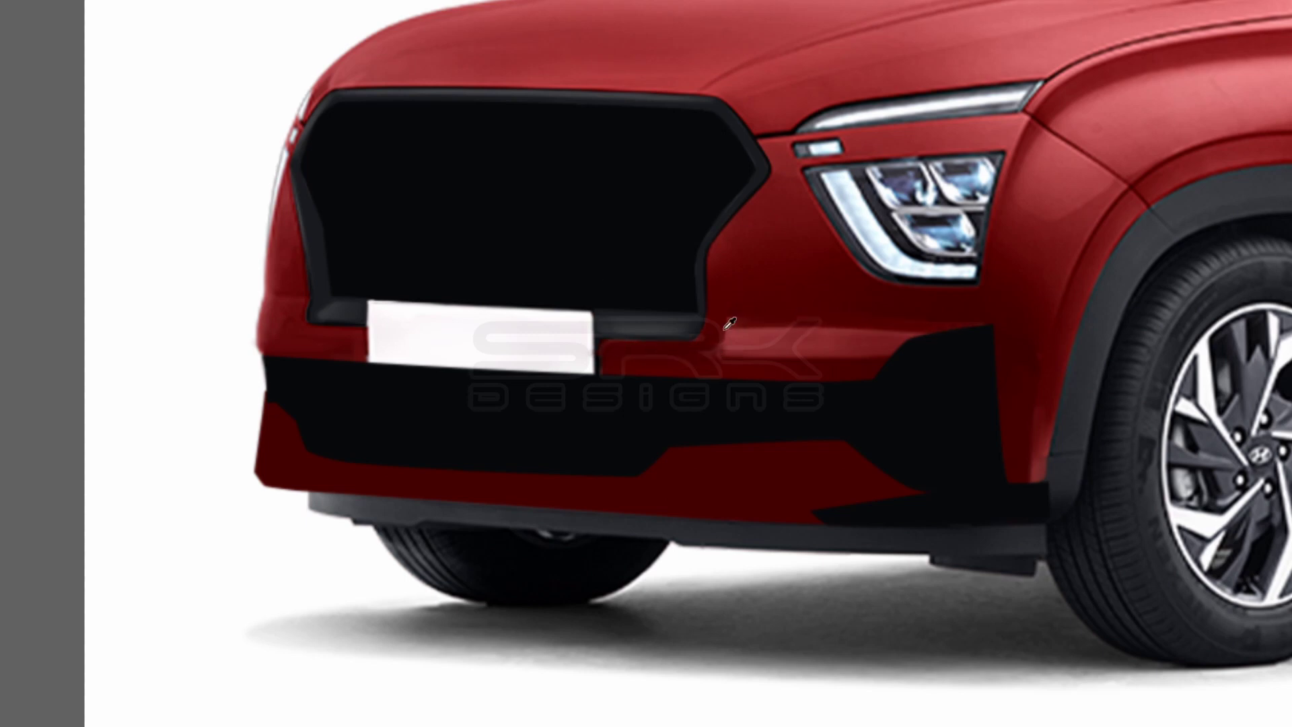
left_click(743, 316)
mouse_move(712, 339)
left_mouse_down()
mouse_move(871, 367)
mouse_move(1245, 609)
left_mouse_up()
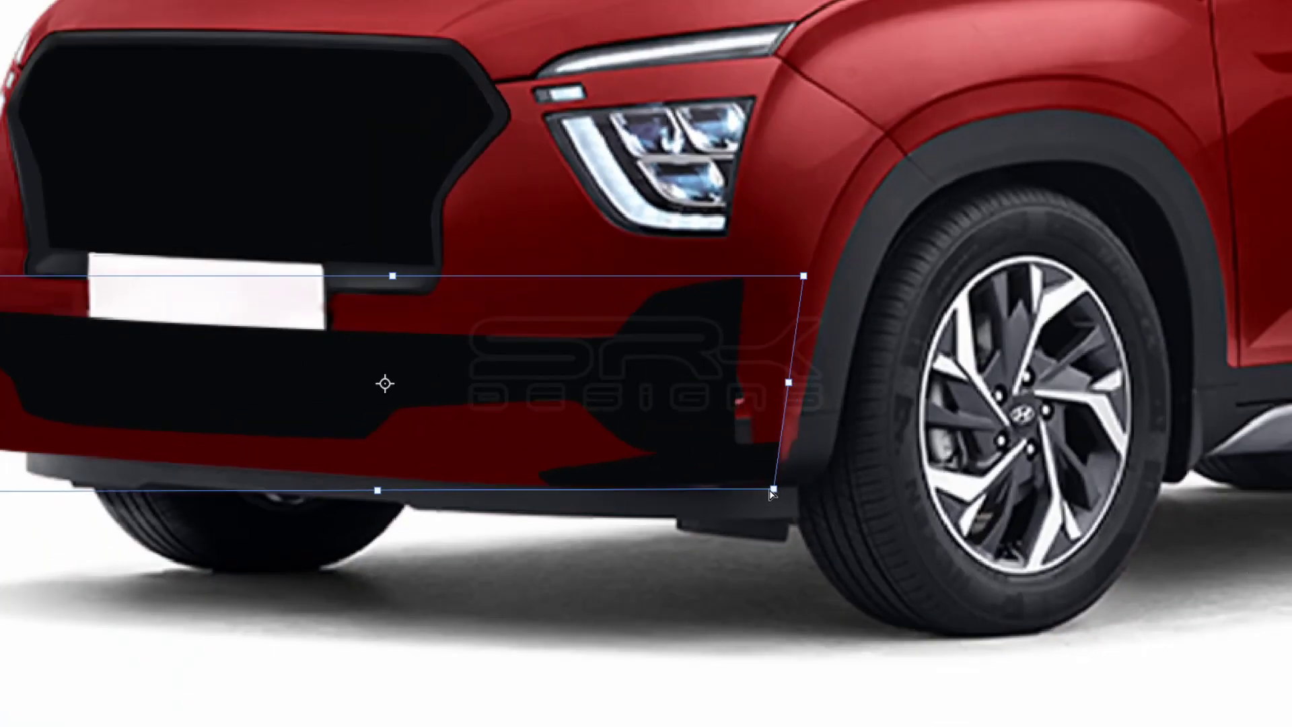
- Free Transform the black intake wider toward the wheel and paint black over leftover patches
scroll(759, 434, "down", 2)
scroll(759, 434, "up", 2)
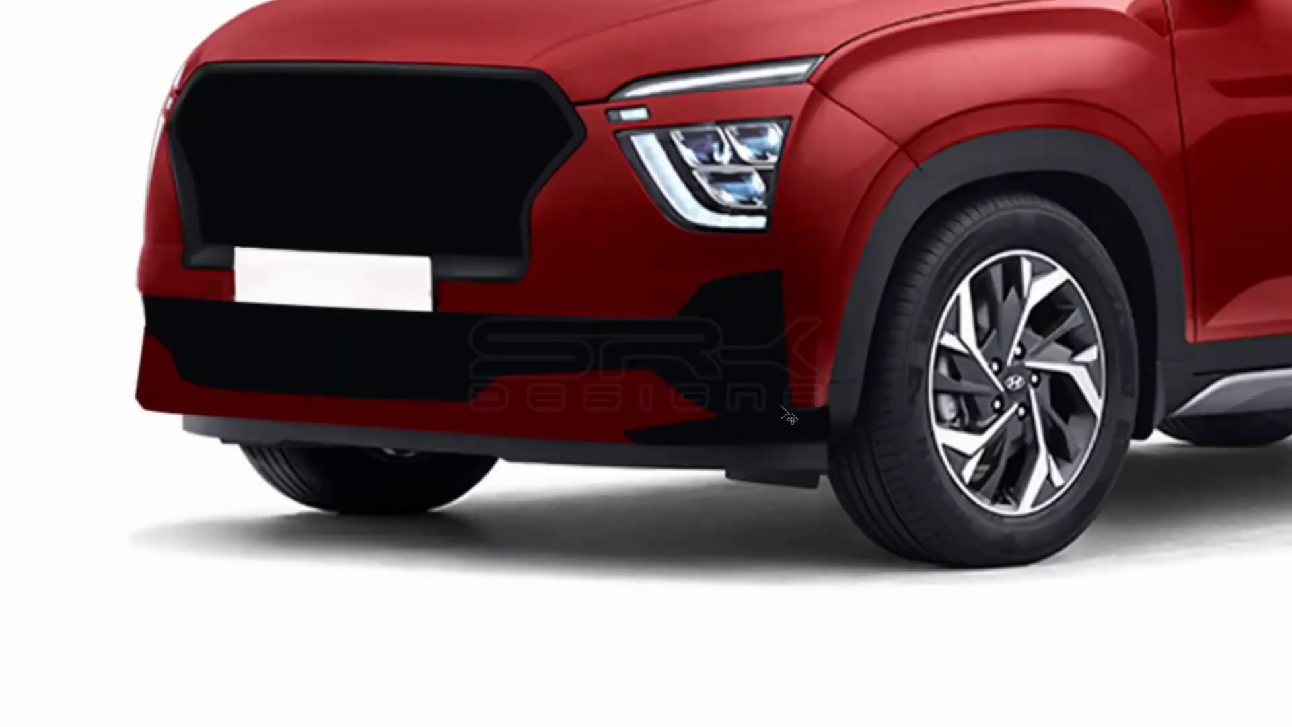
key("ctrl+t")
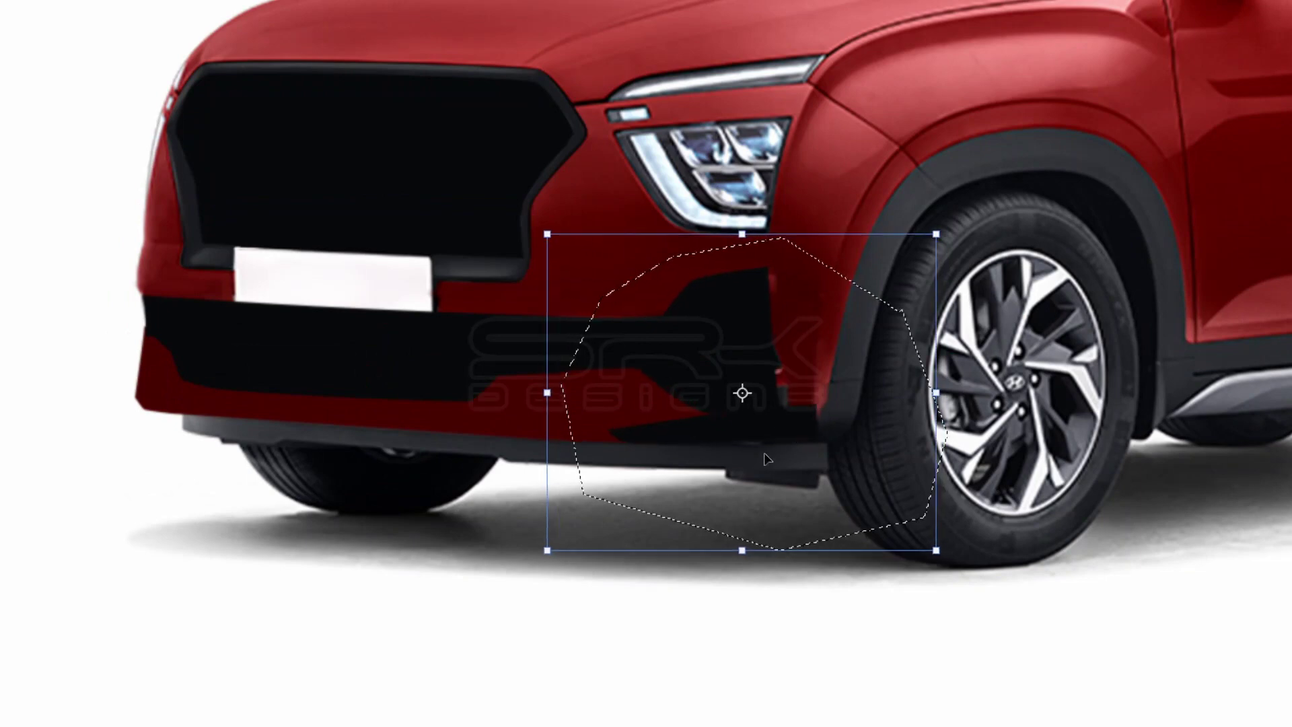
key("Return")
scroll(826, 330, "up", 2)
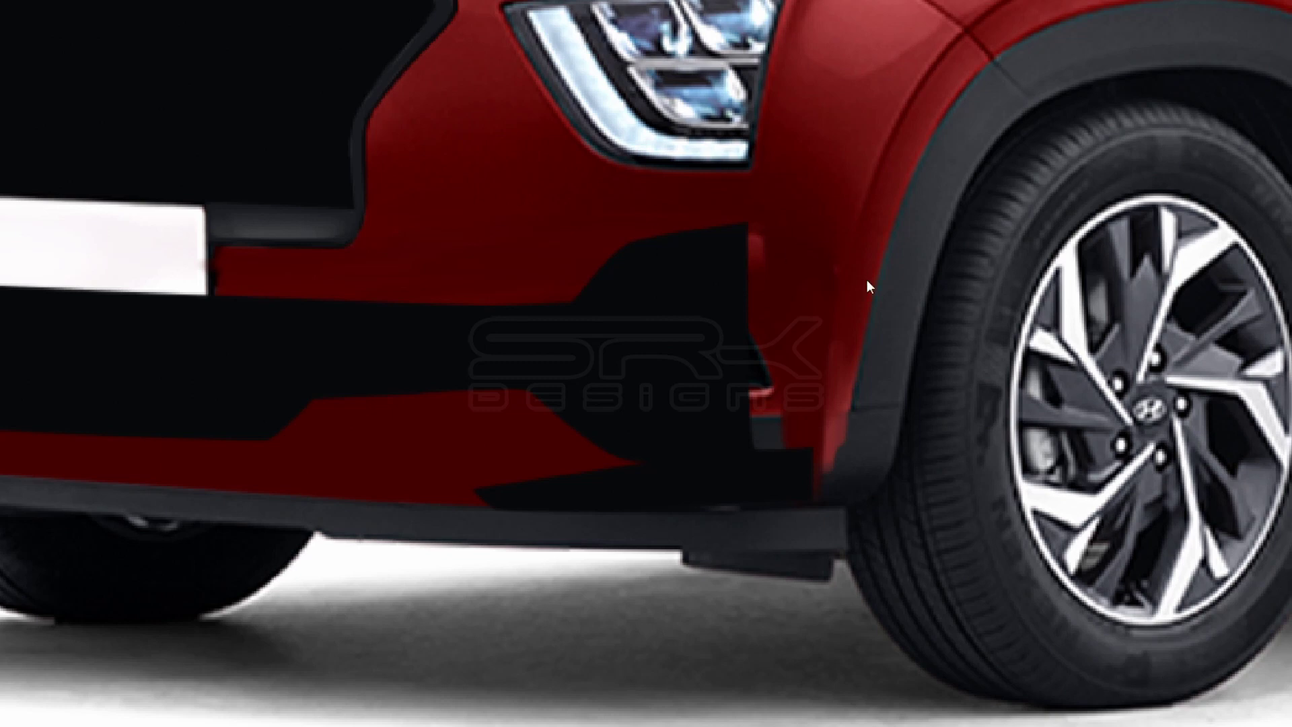
mouse_move(761, 371)
left_mouse_down()
mouse_move(792, 428)
mouse_move(789, 455)
left_mouse_up()
key("bracketleft")
key("bracketleft")
key("bracketleft")
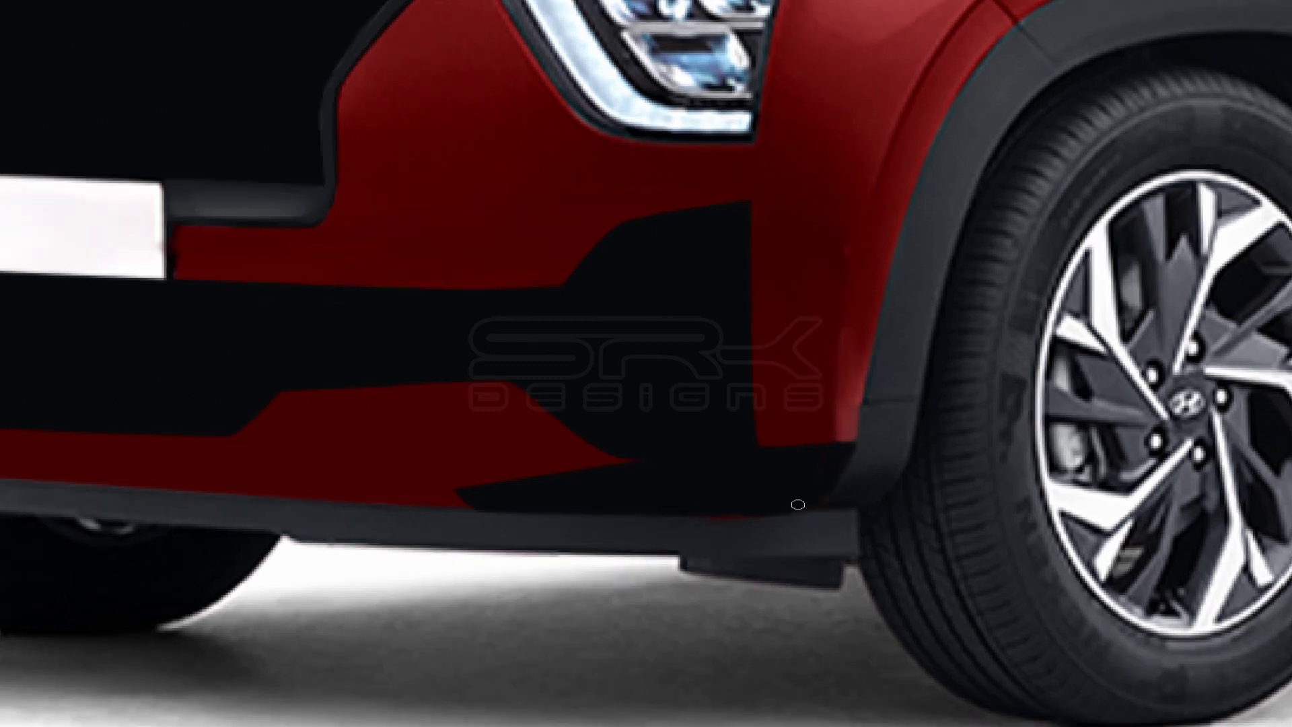
key("ctrl+minus")
key("ctrl+minus")
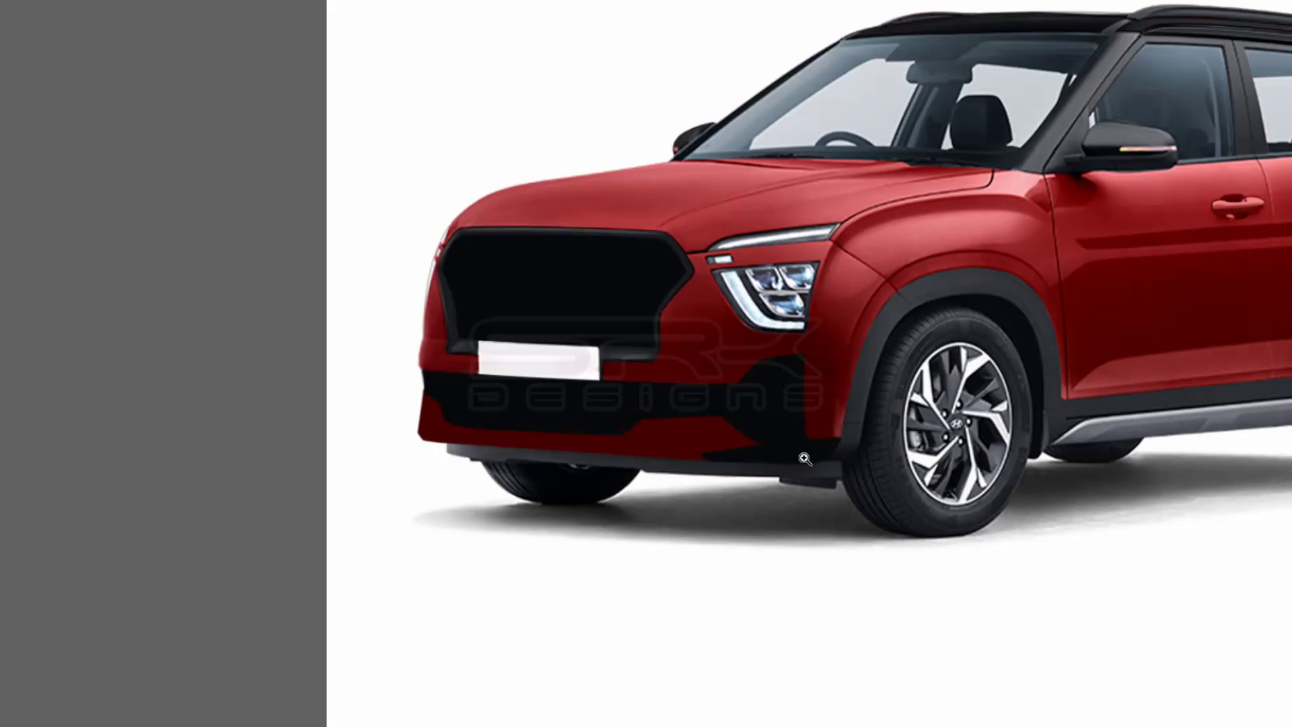
left_click(411, 410)
left_click(704, 460)
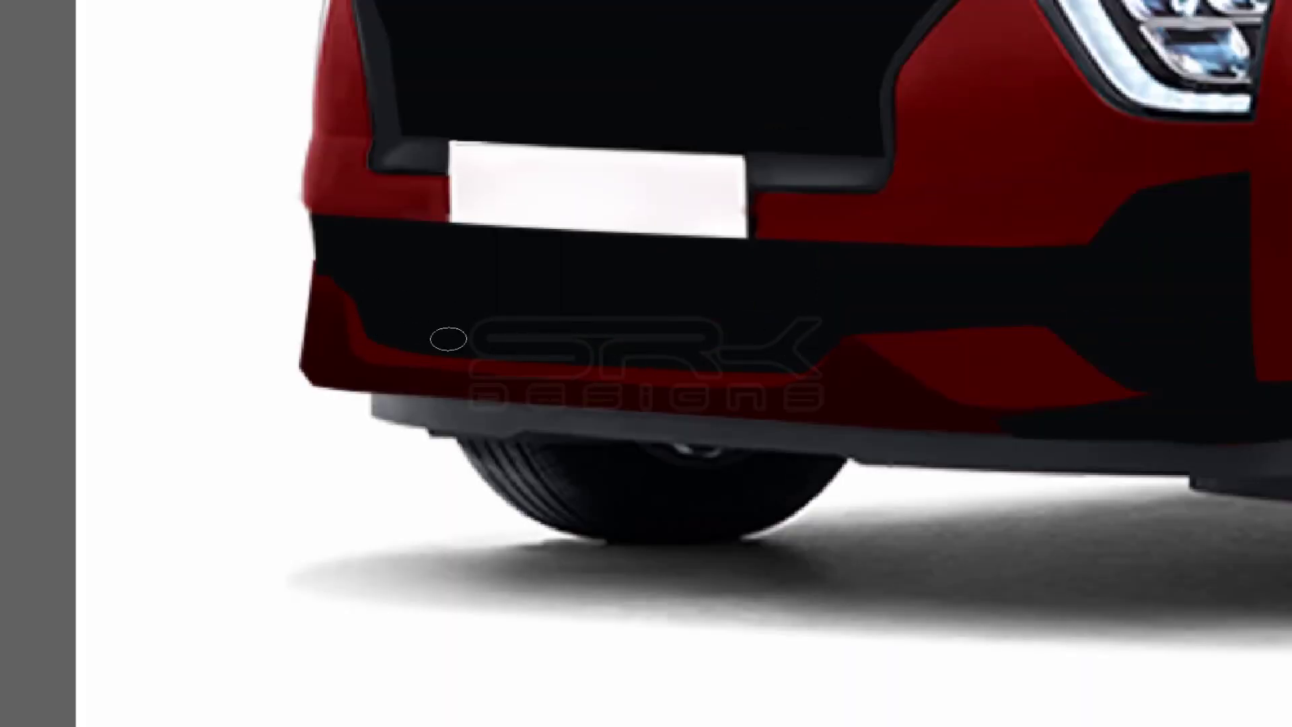
scroll(448, 338, "down", 3)
scroll(611, 294, "up", 2)
scroll(450, 263, "up", 2)
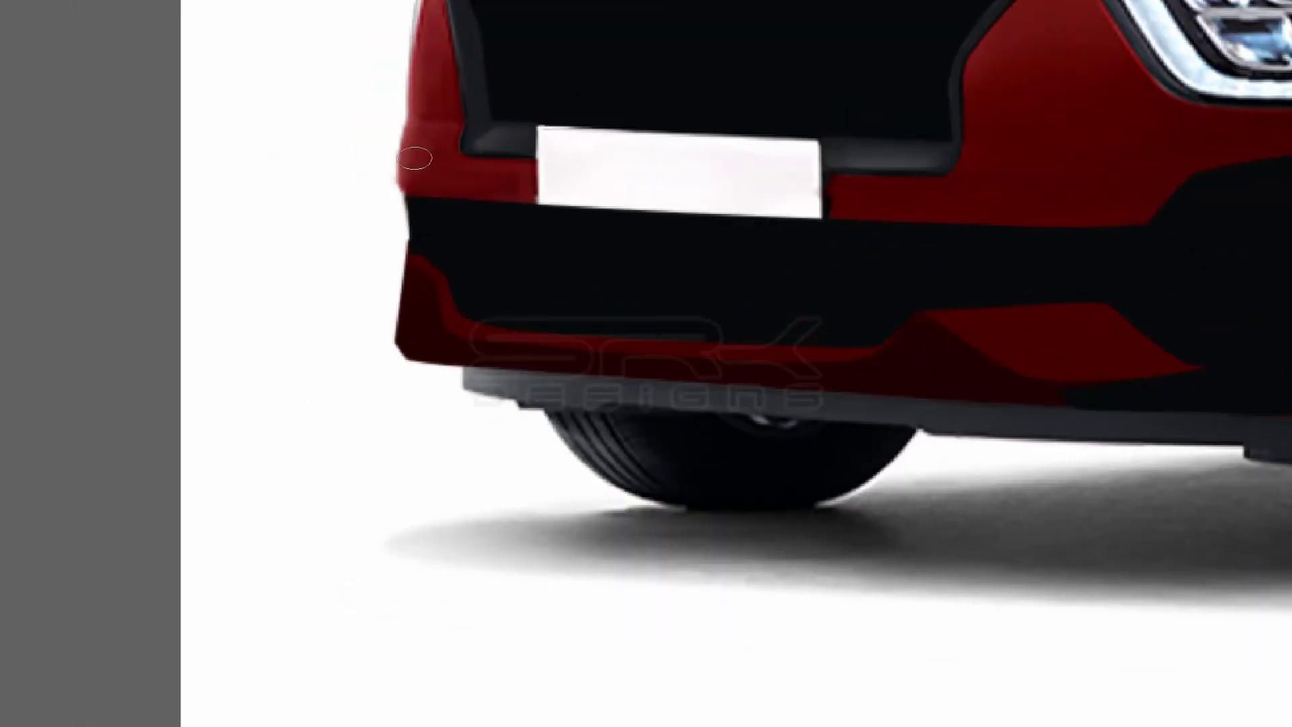
scroll(400, 341, "down", 2)
scroll(747, 381, "up", 2)
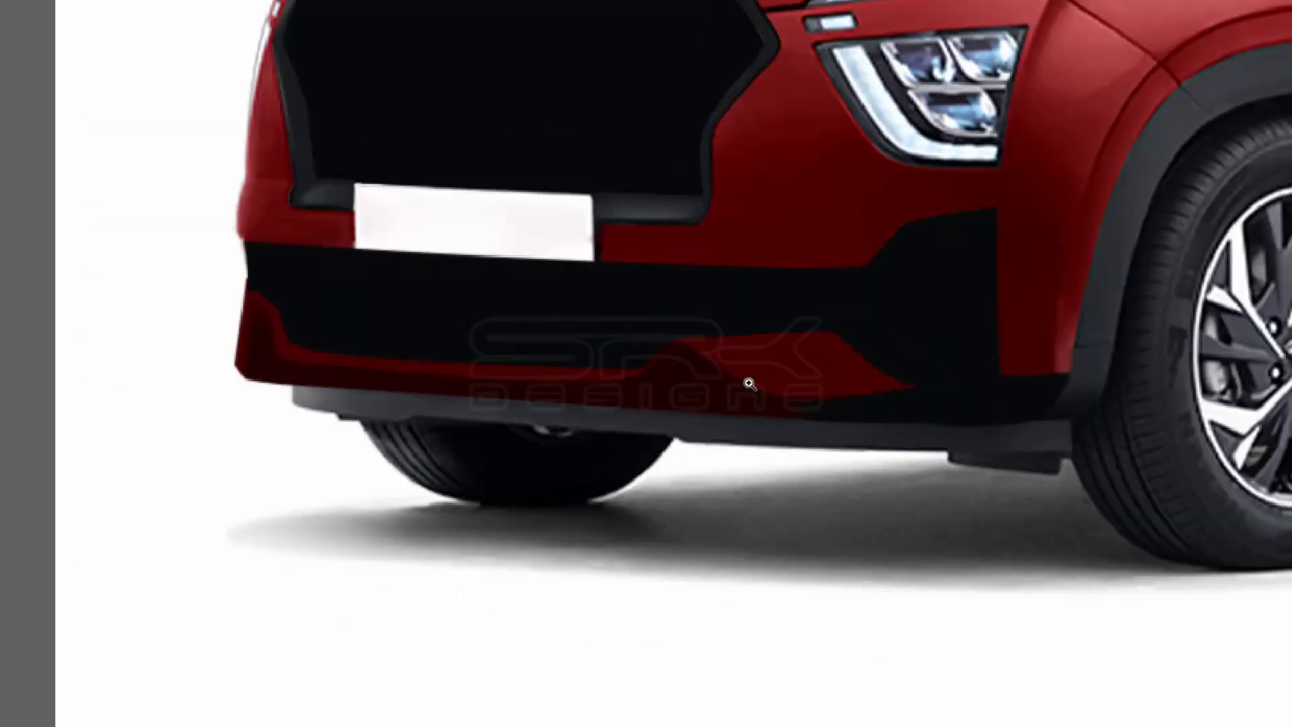
scroll(1236, 601, "down", 1)
scroll(350, 418, "up", 2)
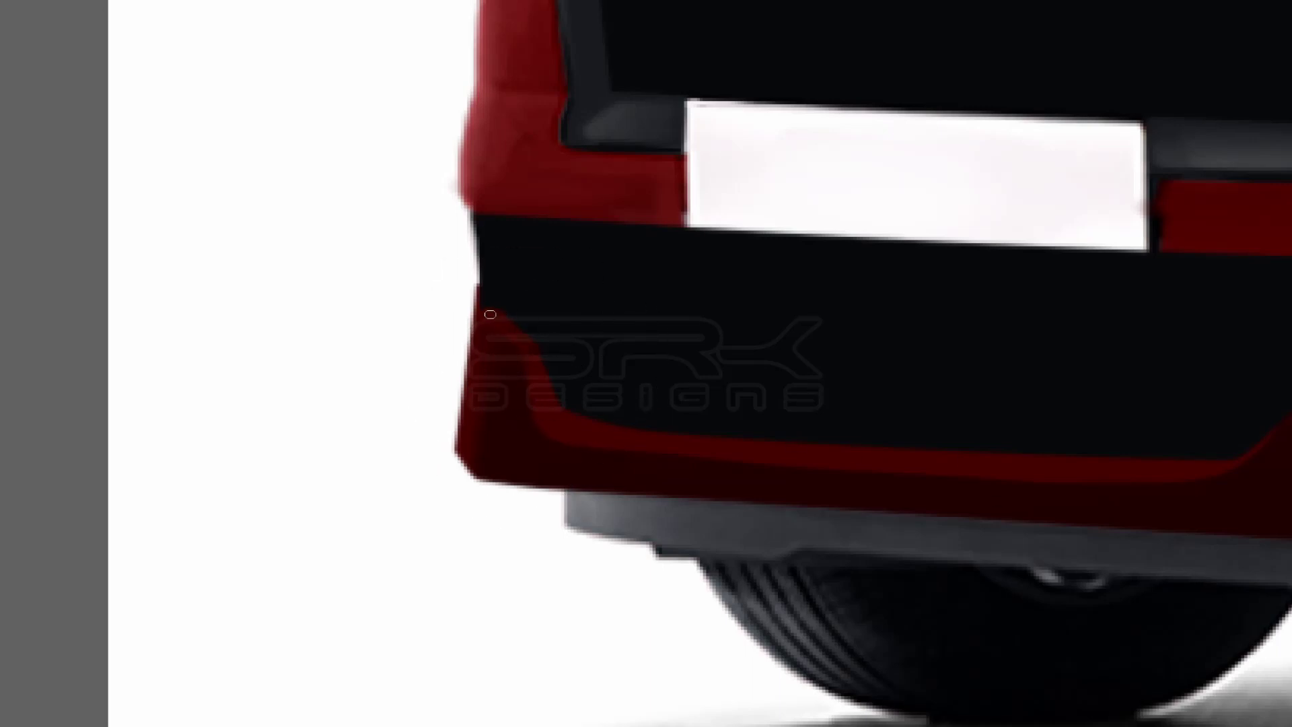
scroll(490, 315, "down", 2)
scroll(640, 297, "up", 2)
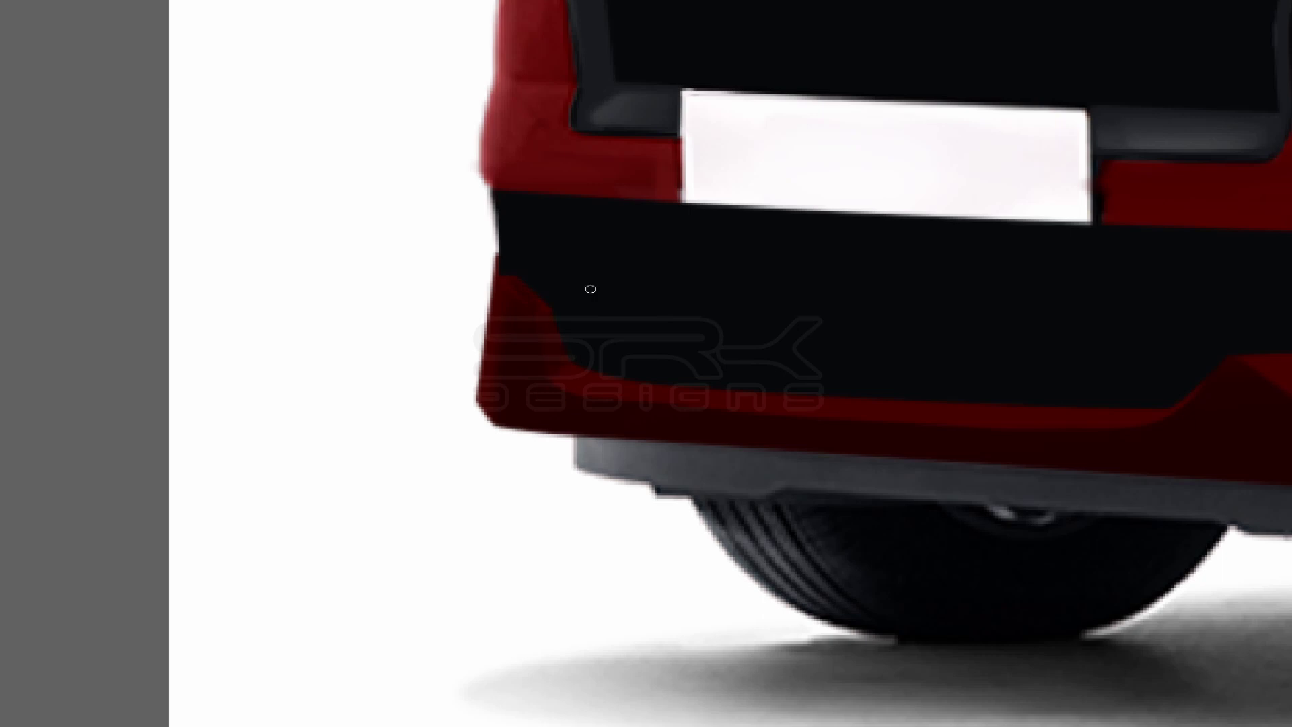
scroll(563, 297, "down", 2)
scroll(633, 324, "up", 2)
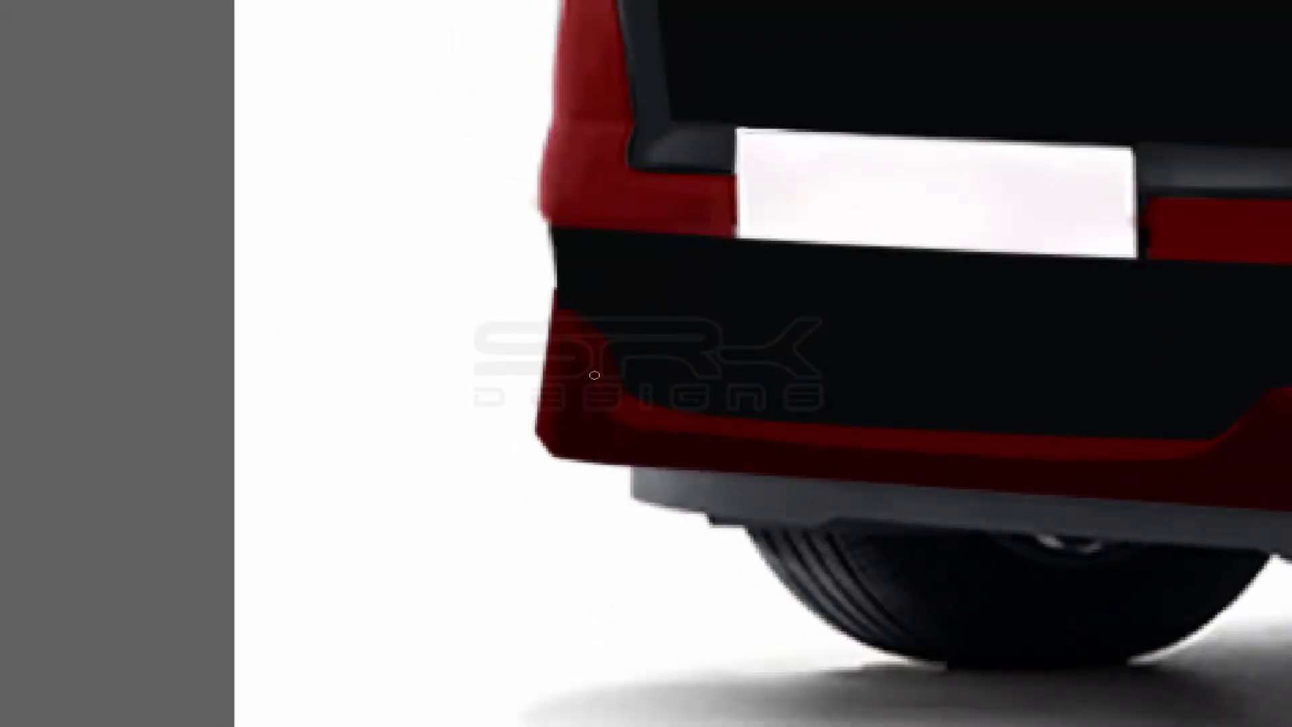
scroll(595, 375, "down", 2)
scroll(666, 343, "up", 2)
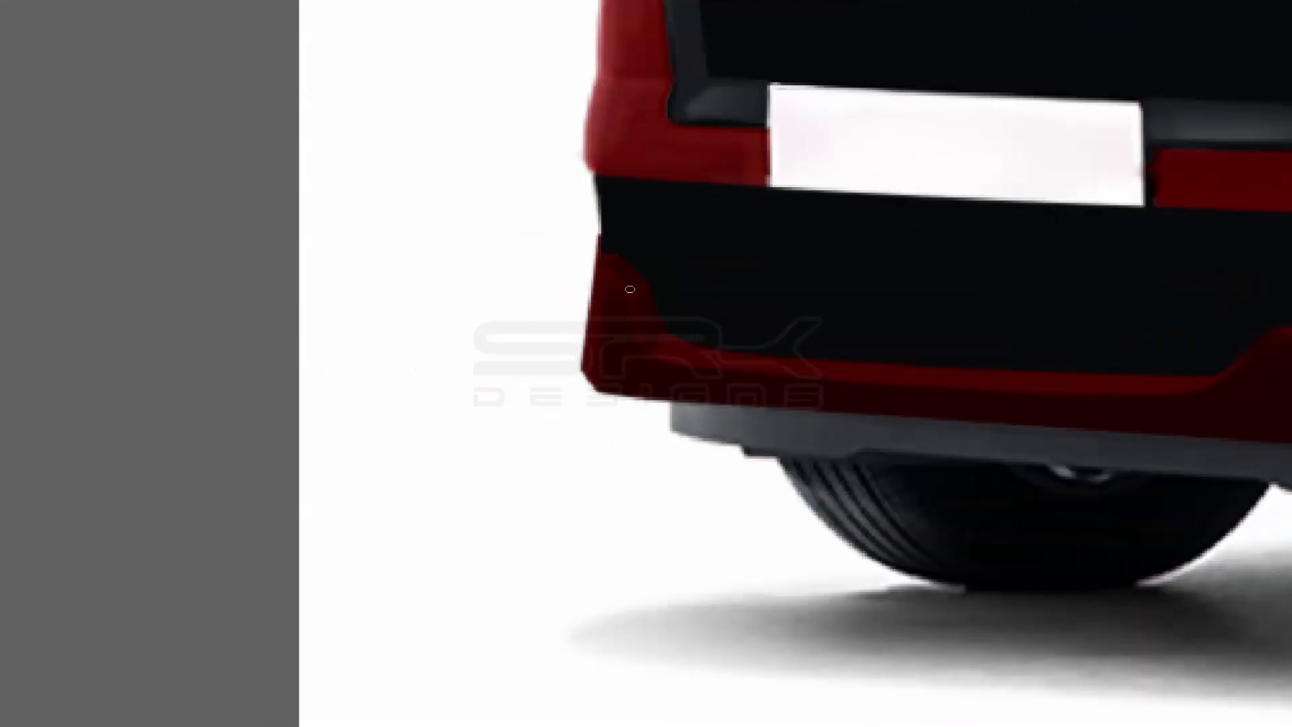
scroll(630, 289, "down", 2)
scroll(1085, 411, "up", 2)
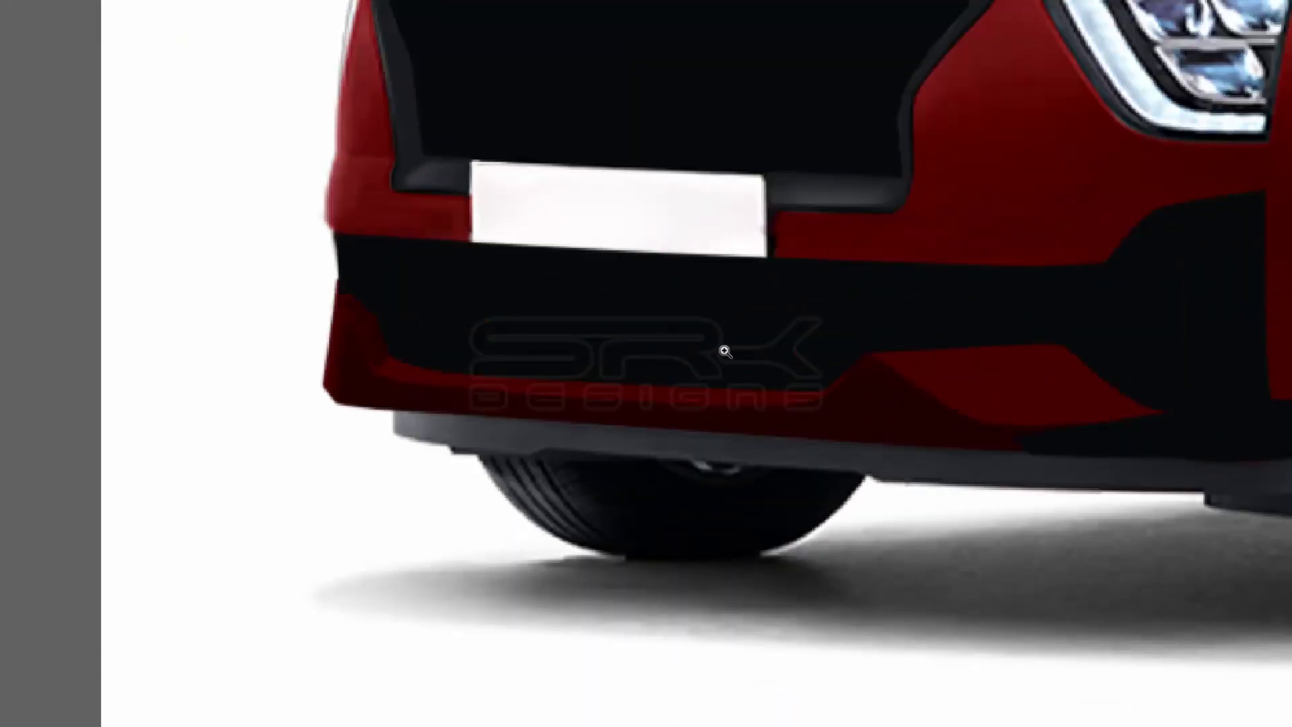
scroll(862, 354, "down", 1)
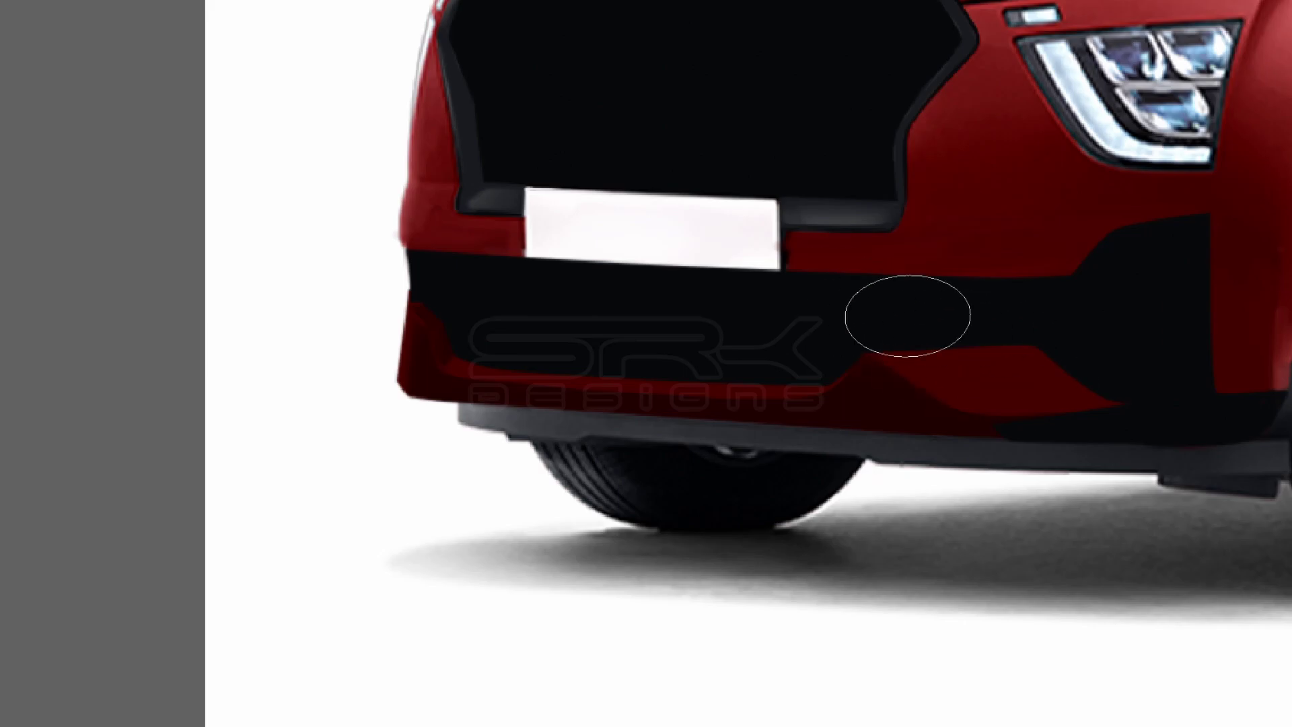
scroll(902, 323, "down", 1)
left_click_drag(1085, 317, 676, 383)
scroll(708, 385, "up", 2)
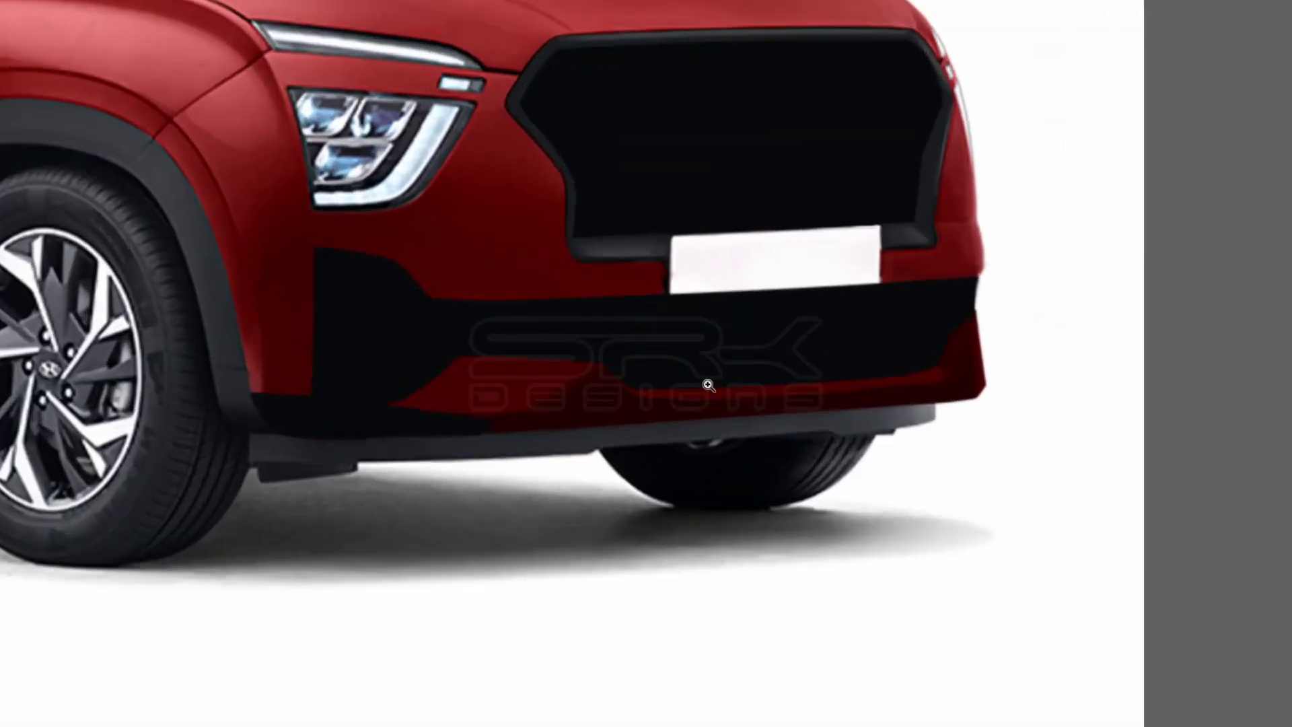
scroll(759, 362, "up", 2)
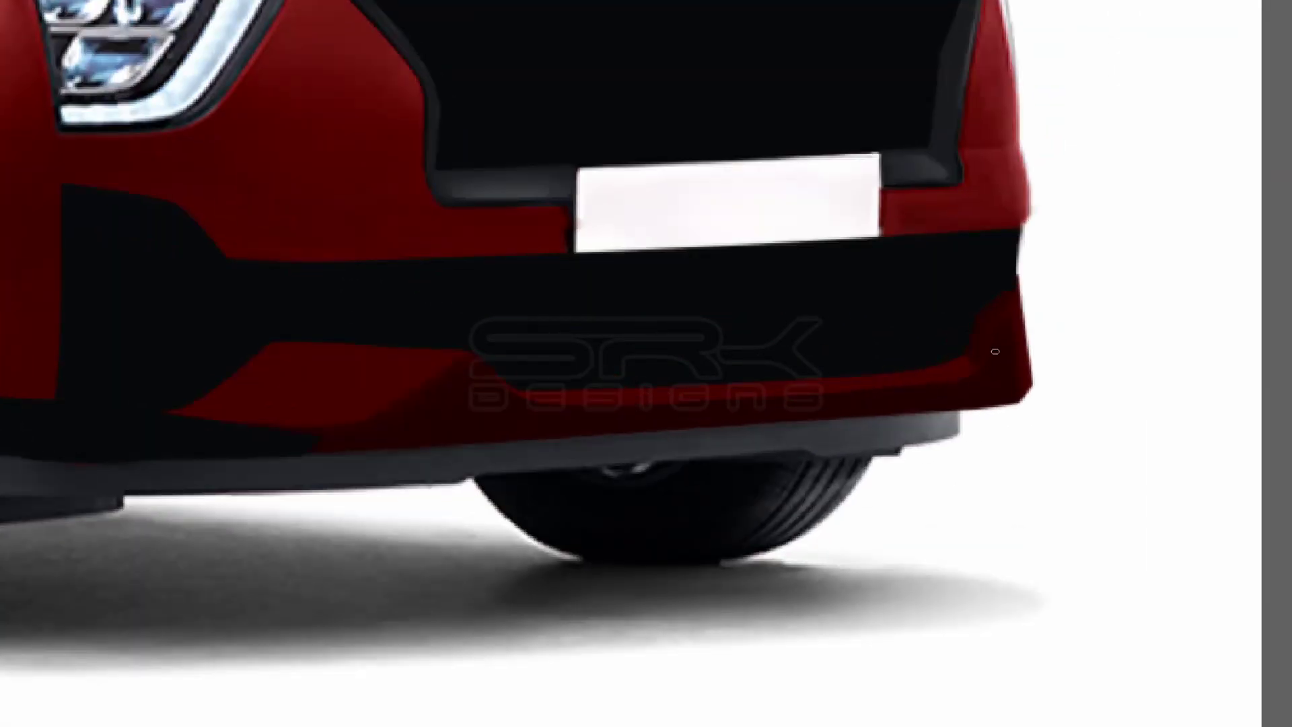
scroll(692, 383, "down", 1)
scroll(577, 352, "down", 1)
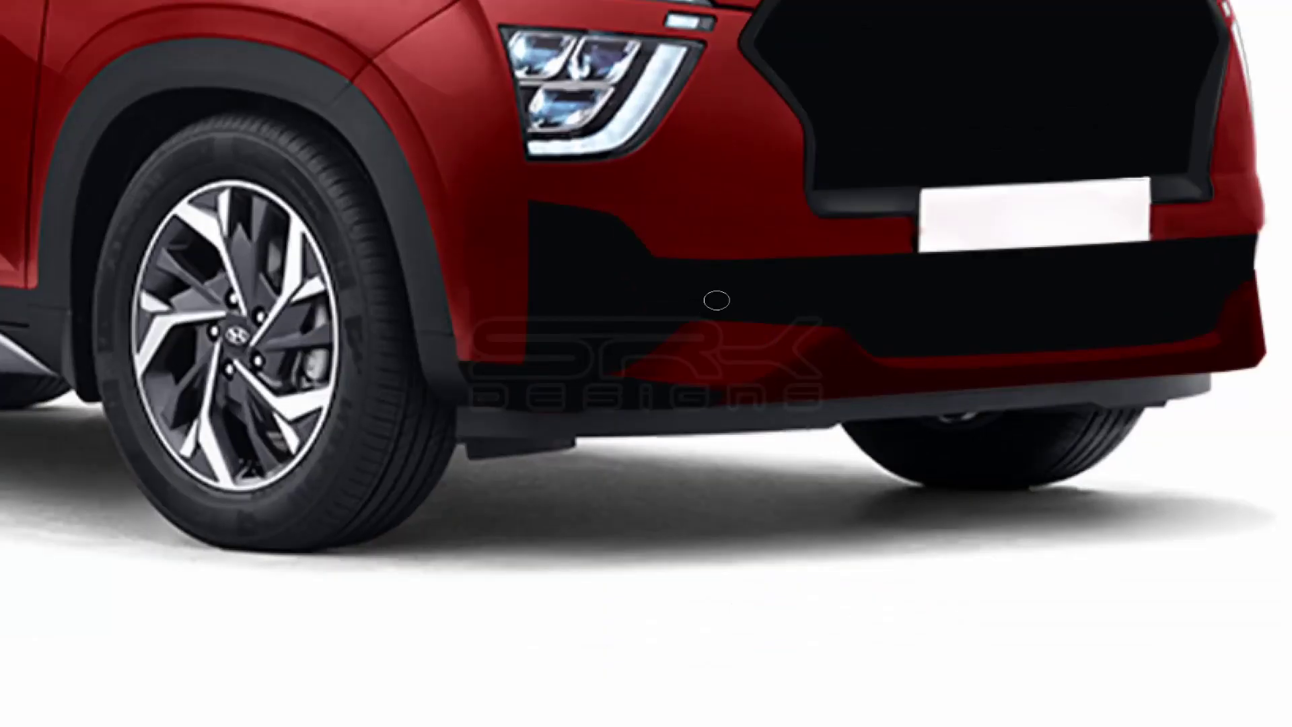
scroll(721, 319, "up", 3)
- Paint a light lip shape on the lower bumper, cover it dark red and shade its edges
mouse_move(703, 444)
left_mouse_down()
mouse_move(740, 465)
mouse_move(710, 440)
mouse_move(808, 465)
left_mouse_up()
left_click_drag(707, 438, 606, 485)
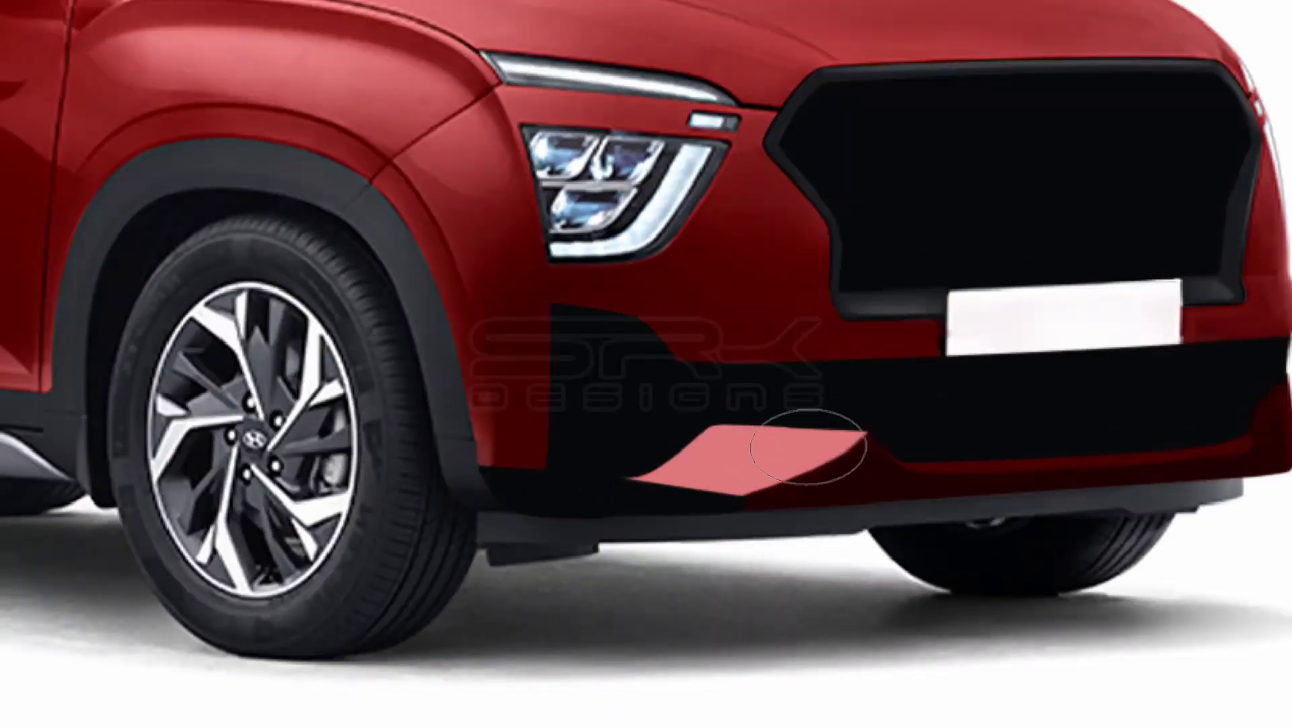
mouse_move(660, 471)
left_mouse_down()
mouse_move(787, 431)
mouse_move(835, 437)
left_mouse_up()
left_click_drag(699, 438, 808, 485)
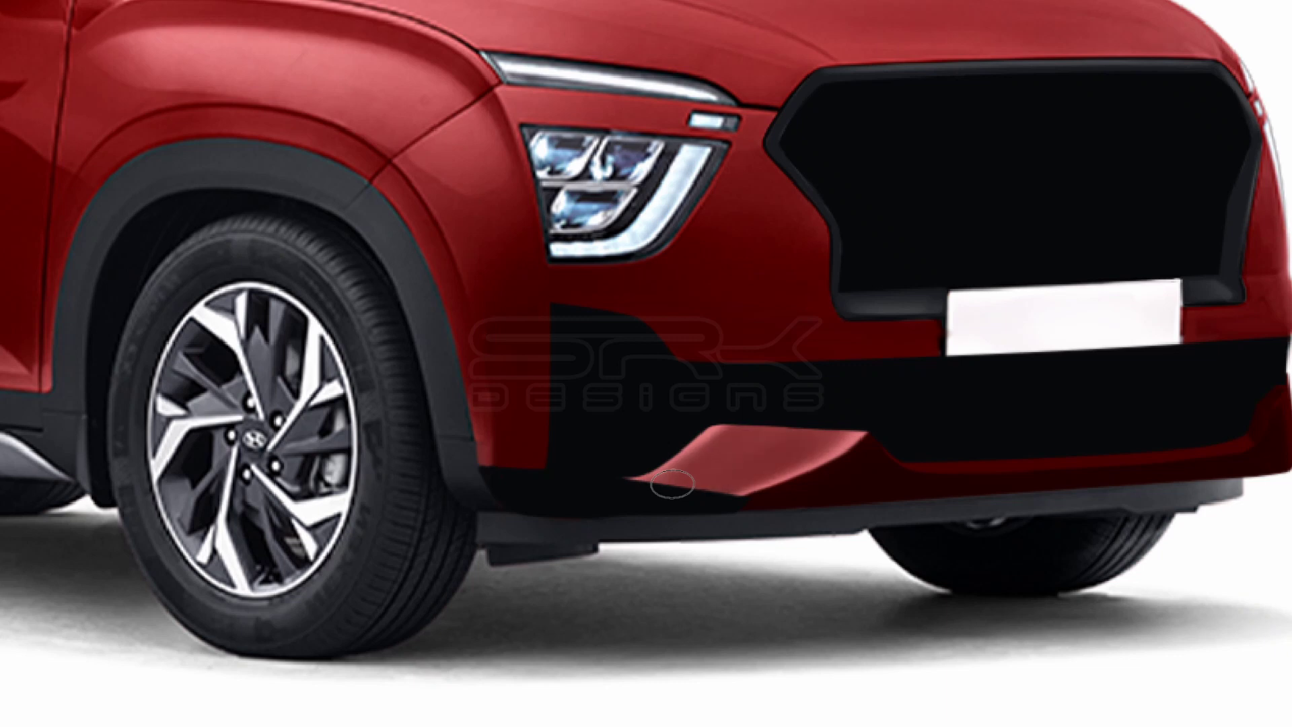
left_click_drag(774, 418, 772, 470)
left_click_drag(707, 404, 760, 431)
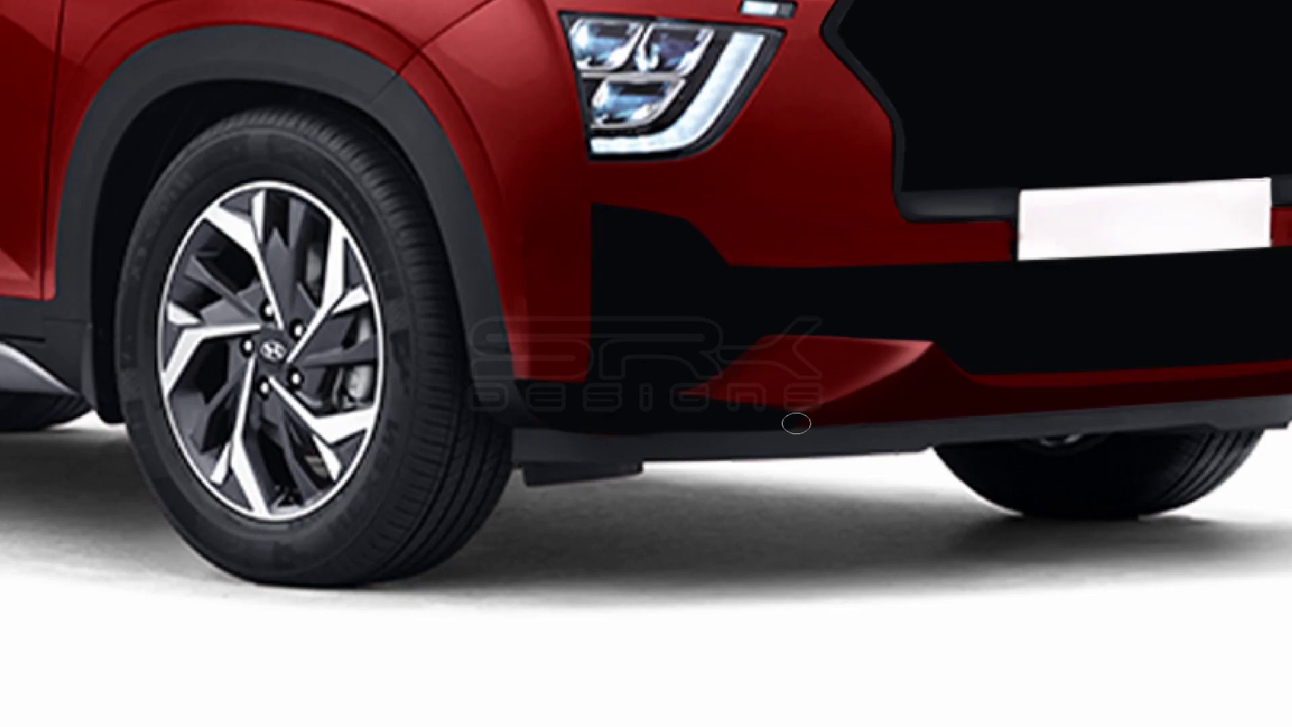
left_click_drag(797, 423, 912, 391)
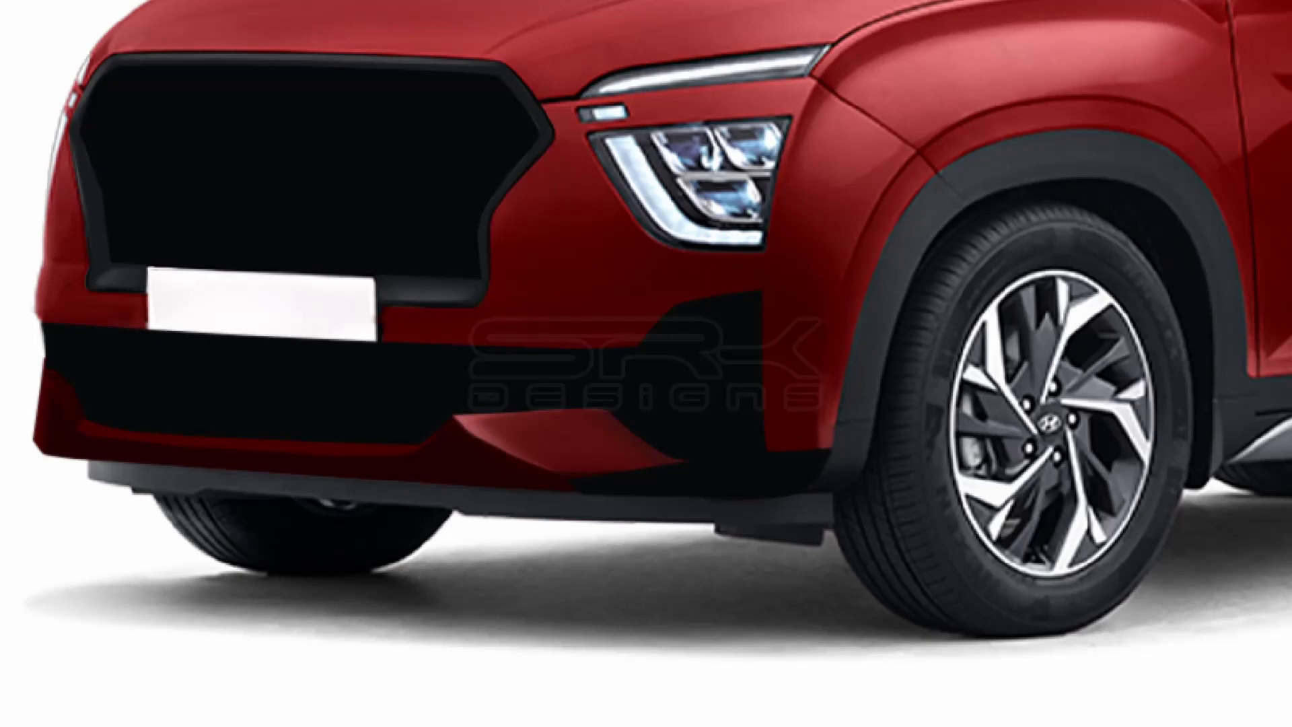
- Brush a black wedge-shaped splitter along the lower bumper edge and zoom to check it
mouse_move(573, 481)
left_mouse_down()
mouse_move(858, 451)
mouse_move(852, 467)
left_mouse_up()
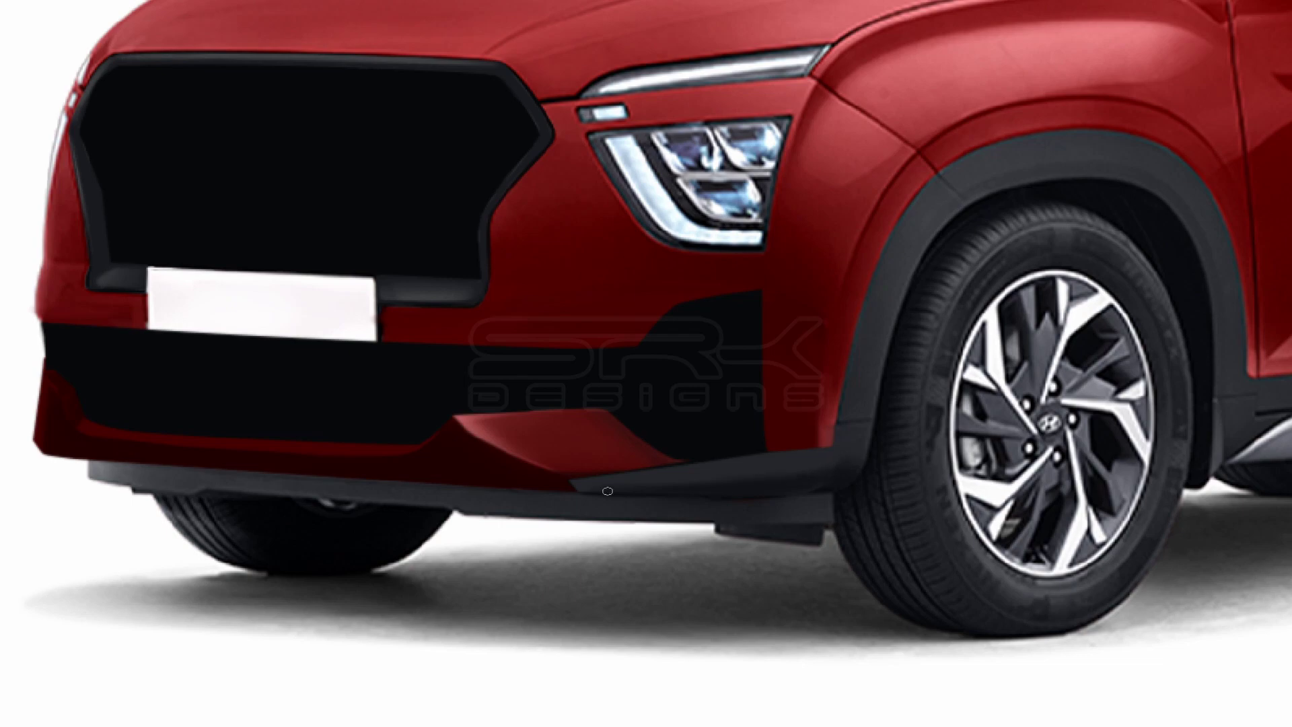
scroll(640, 495, "up", 3)
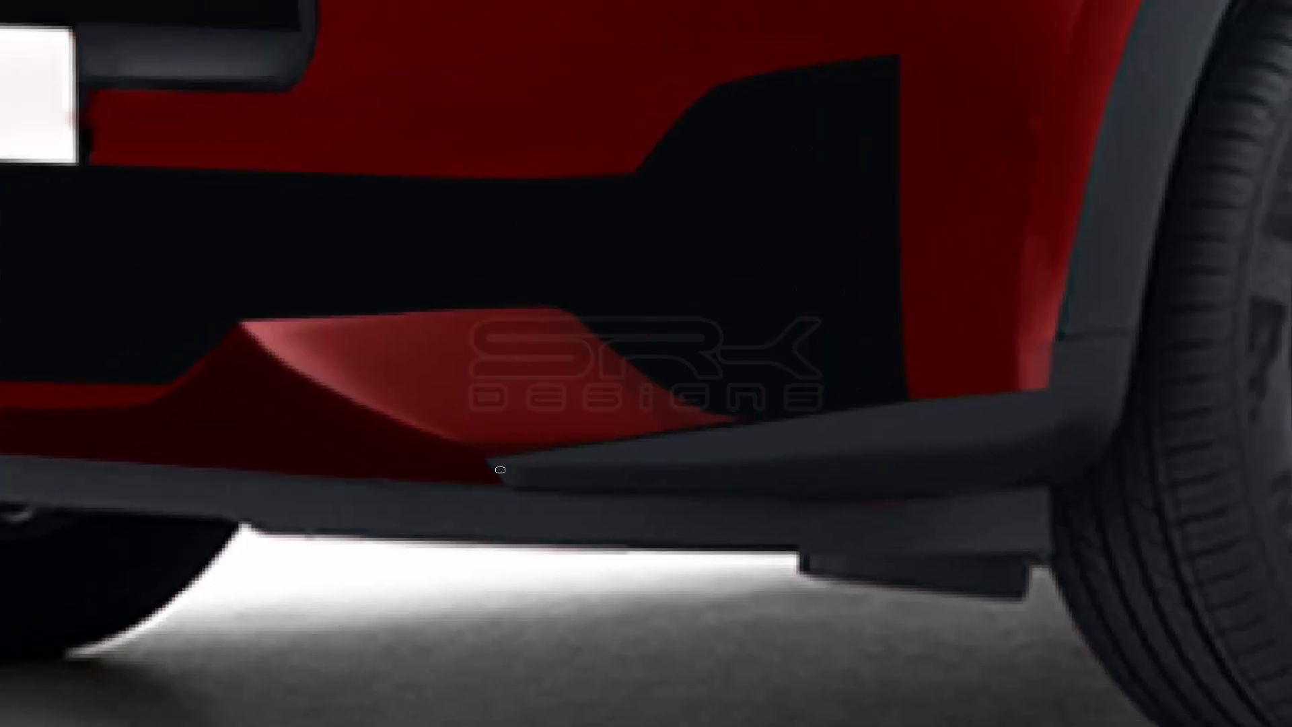
scroll(854, 414, "down", 5)
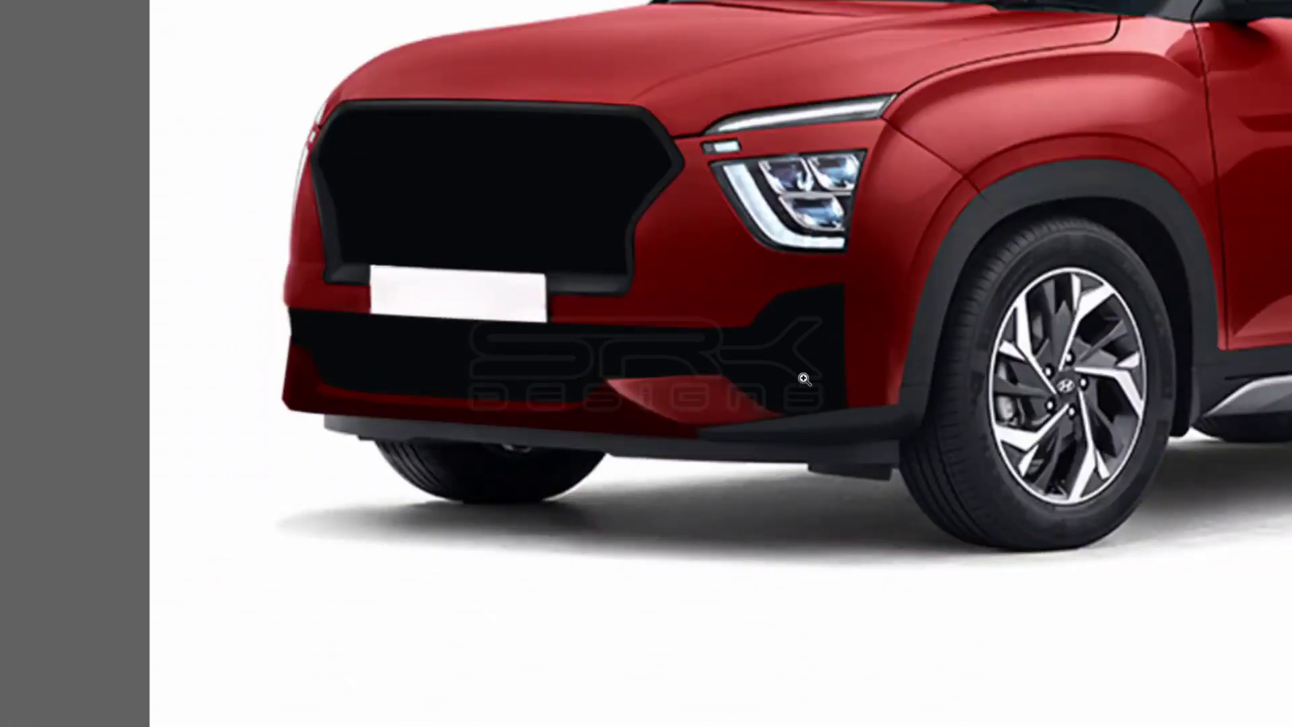
scroll(805, 379, "up", 2)
left_click(807, 434)
left_click(862, 420)
left_click(855, 254)
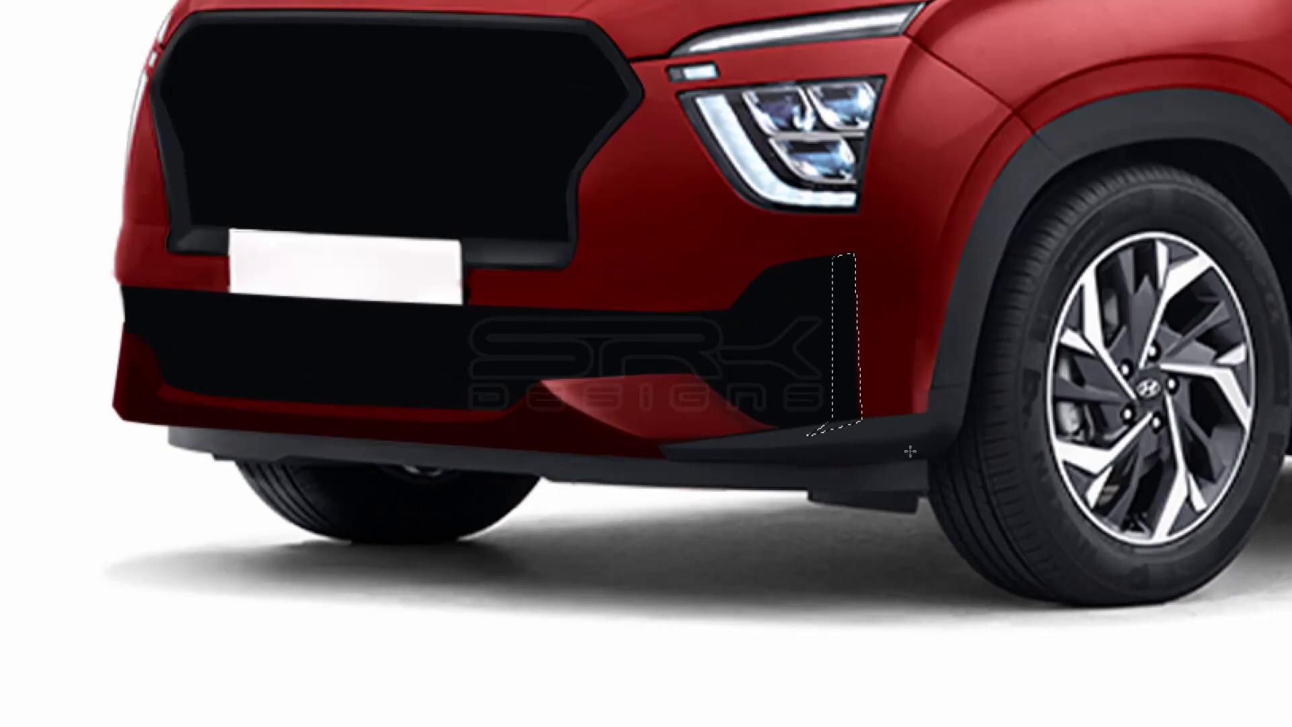
key("ctrl+d")
scroll(923, 407, "down", 1)
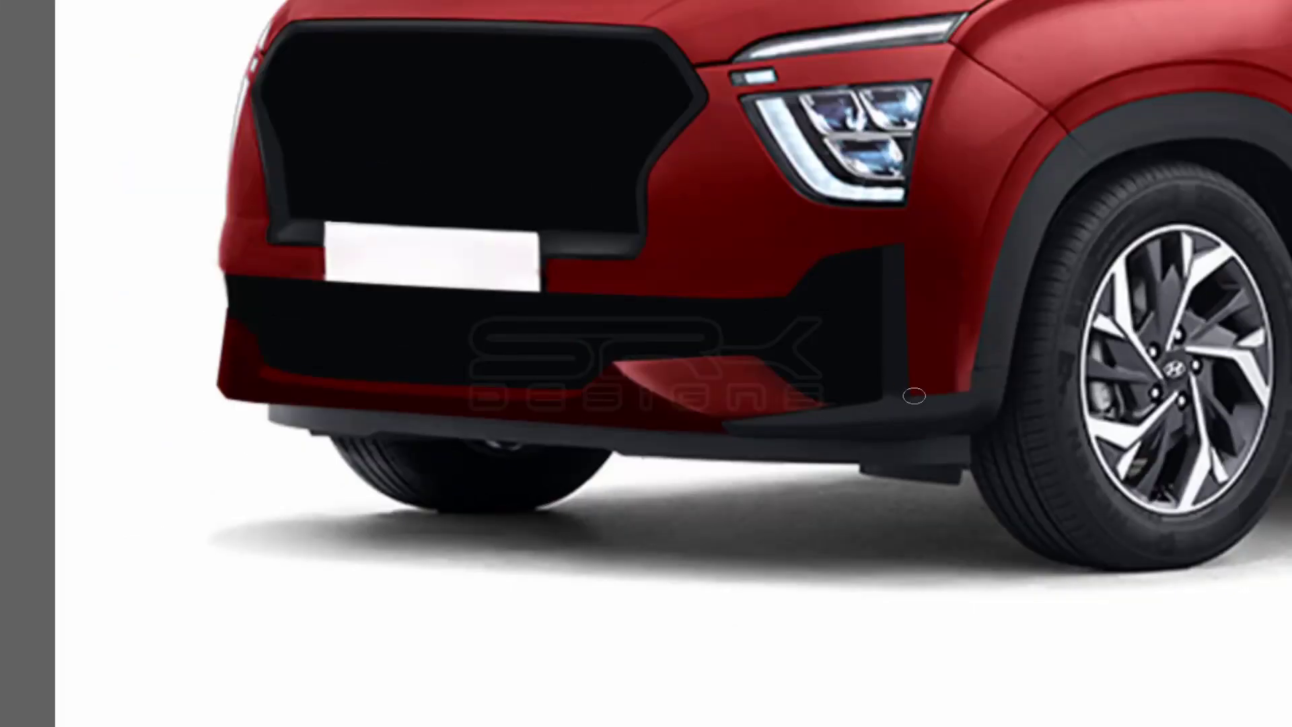
left_click_drag(889, 270, 901, 399)
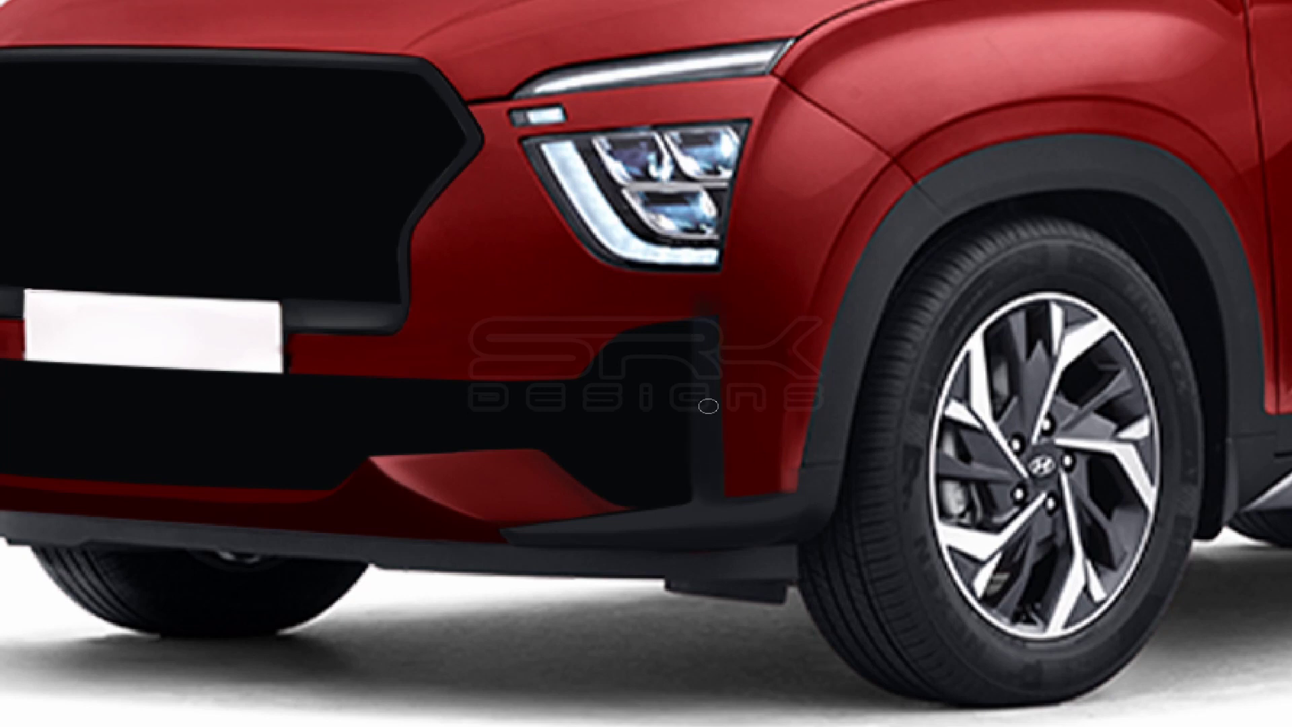
left_click_drag(705, 471, 715, 328)
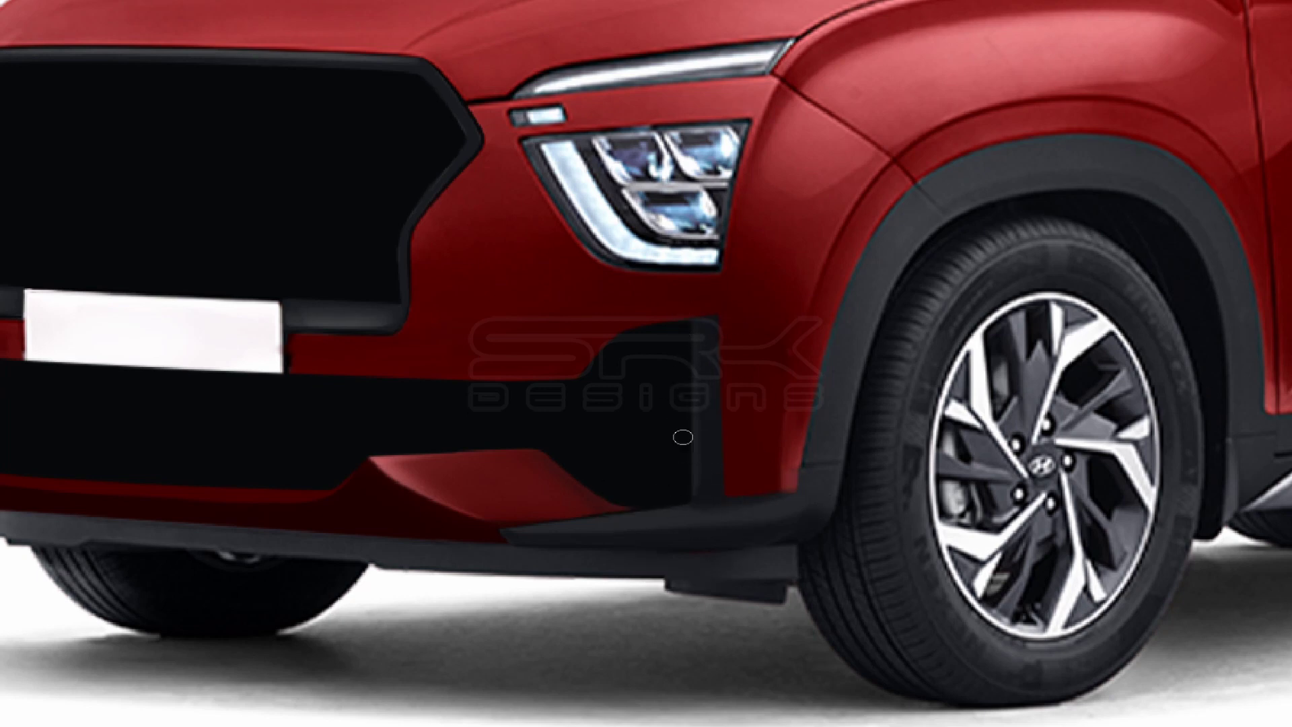
scroll(691, 494, "down", 5)
scroll(706, 430, "up", 5)
scroll(706, 431, "down", 5)
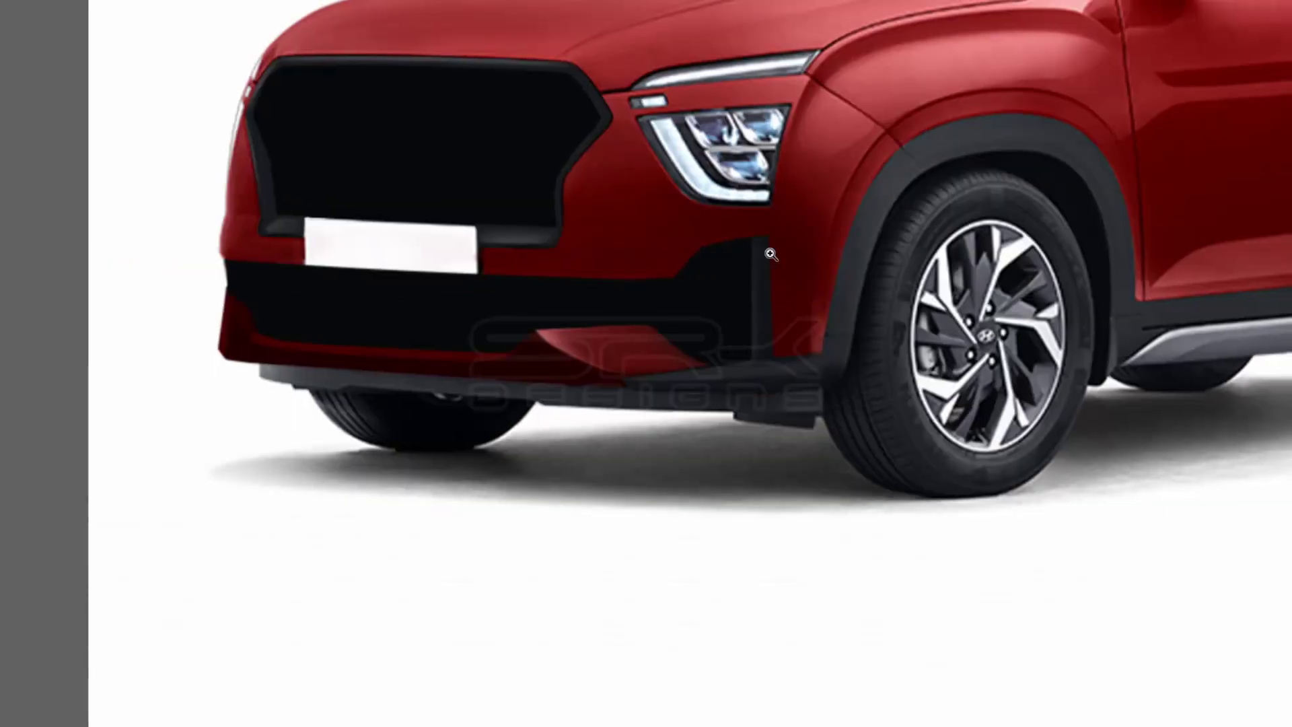
scroll(1001, 360, "up", 6)
key("bracketleft")
key("bracketleft")
key("bracketleft")
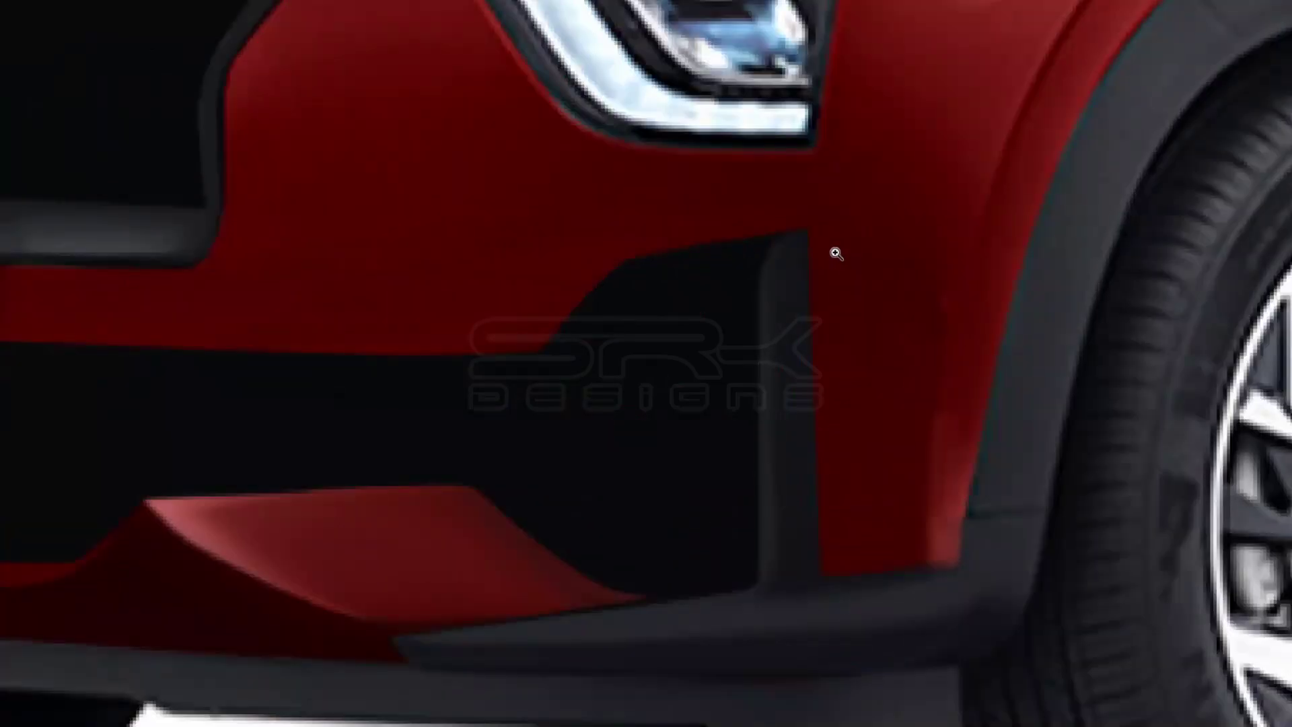
key("r")
left_click_drag(836, 253, 620, 358)
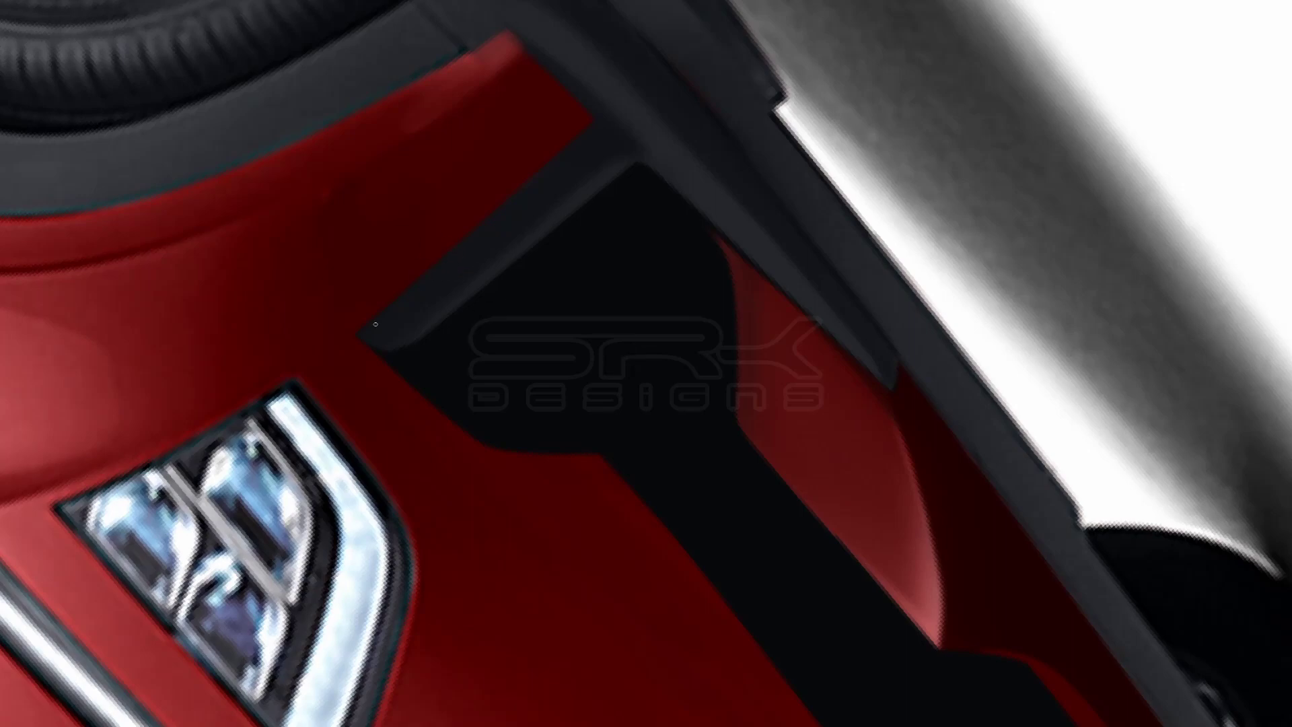
key("Escape")
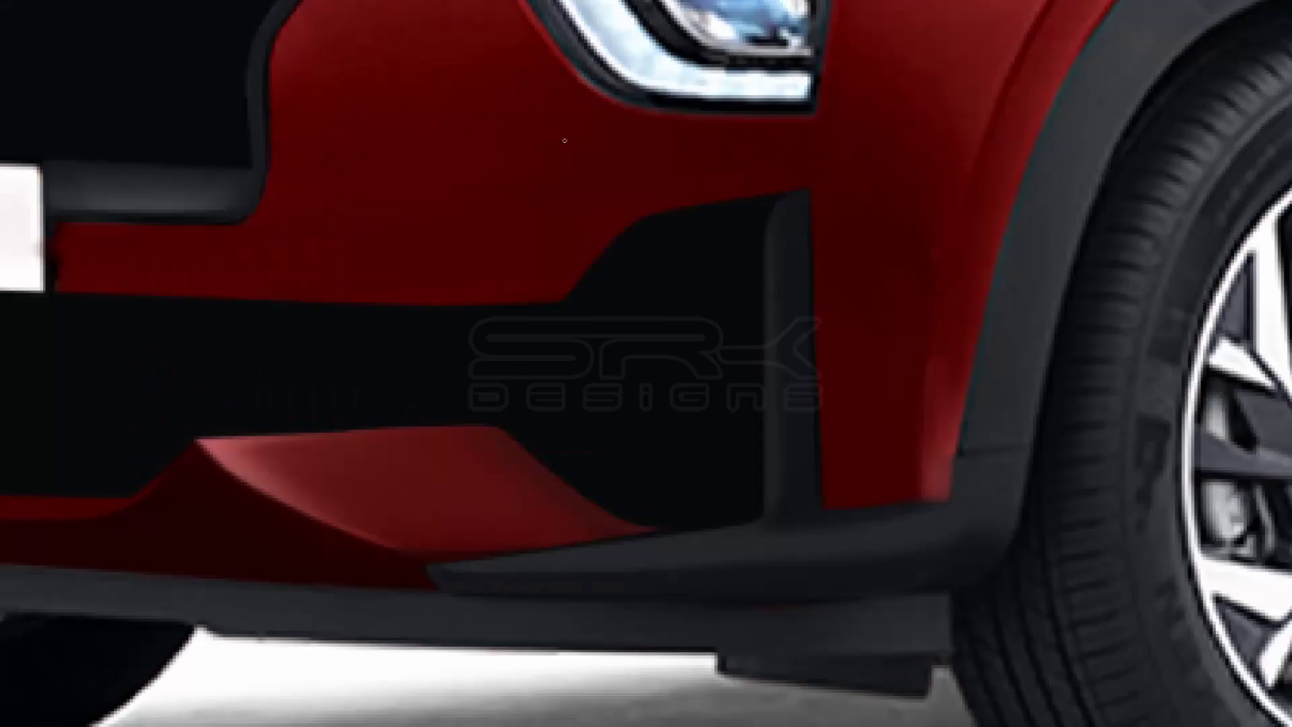
key("r")
left_click_drag(840, 453, 794, 406)
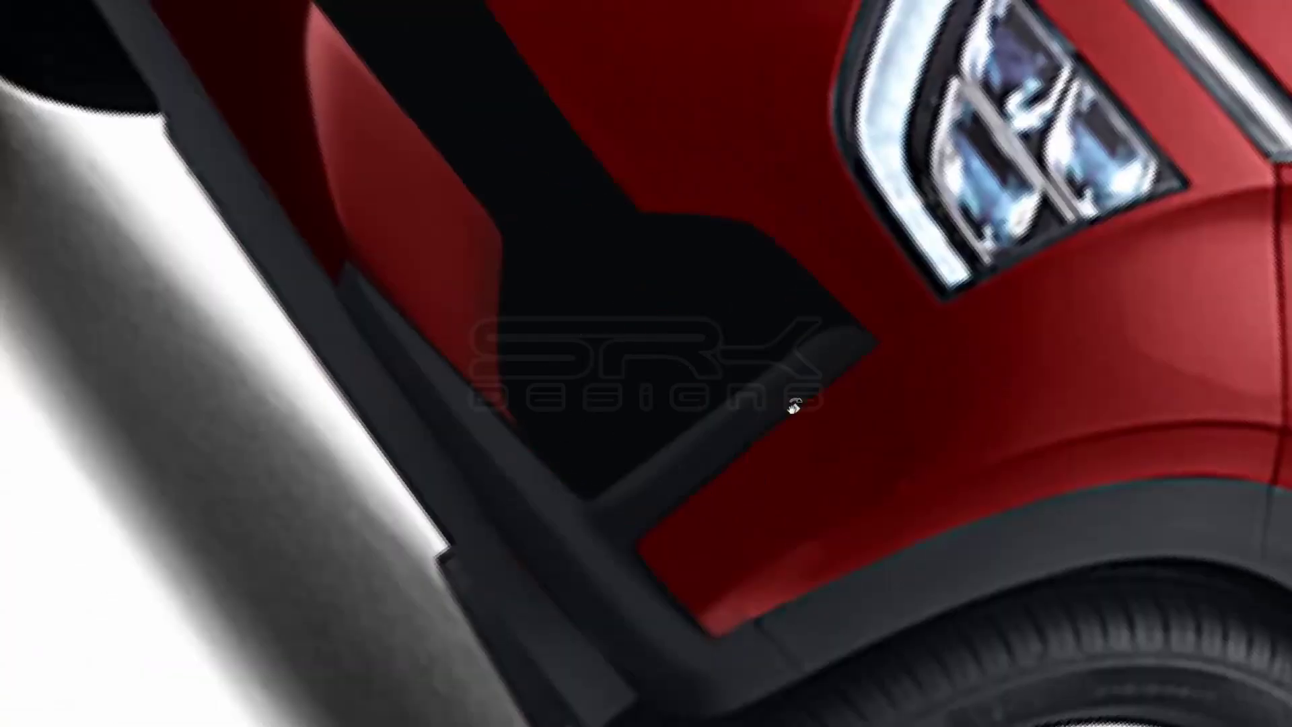
key("Escape")
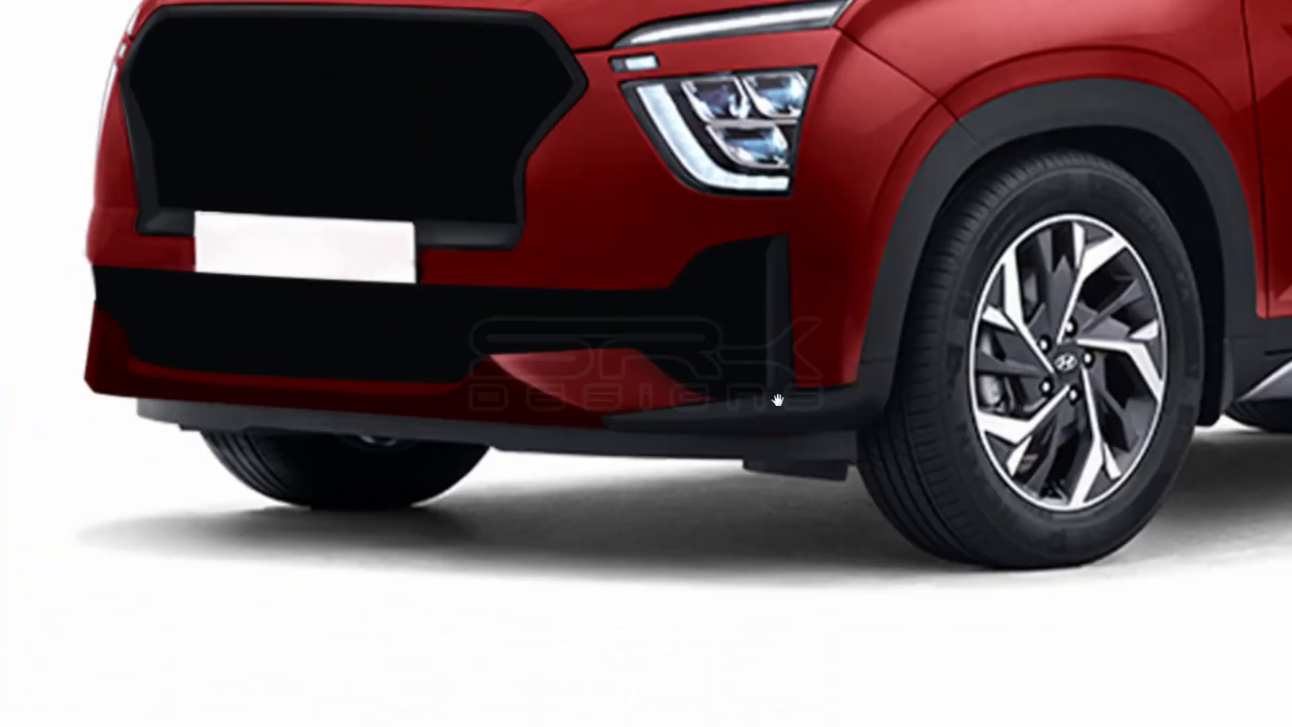
scroll(864, 285, "up", 3)
- Outline the angled trim inside the side air intake with a closed Pen path
left_click(946, 200)
left_click_drag(801, 227, 781, 254)
left_click(672, 423)
left_click(804, 522)
left_click(928, 513)
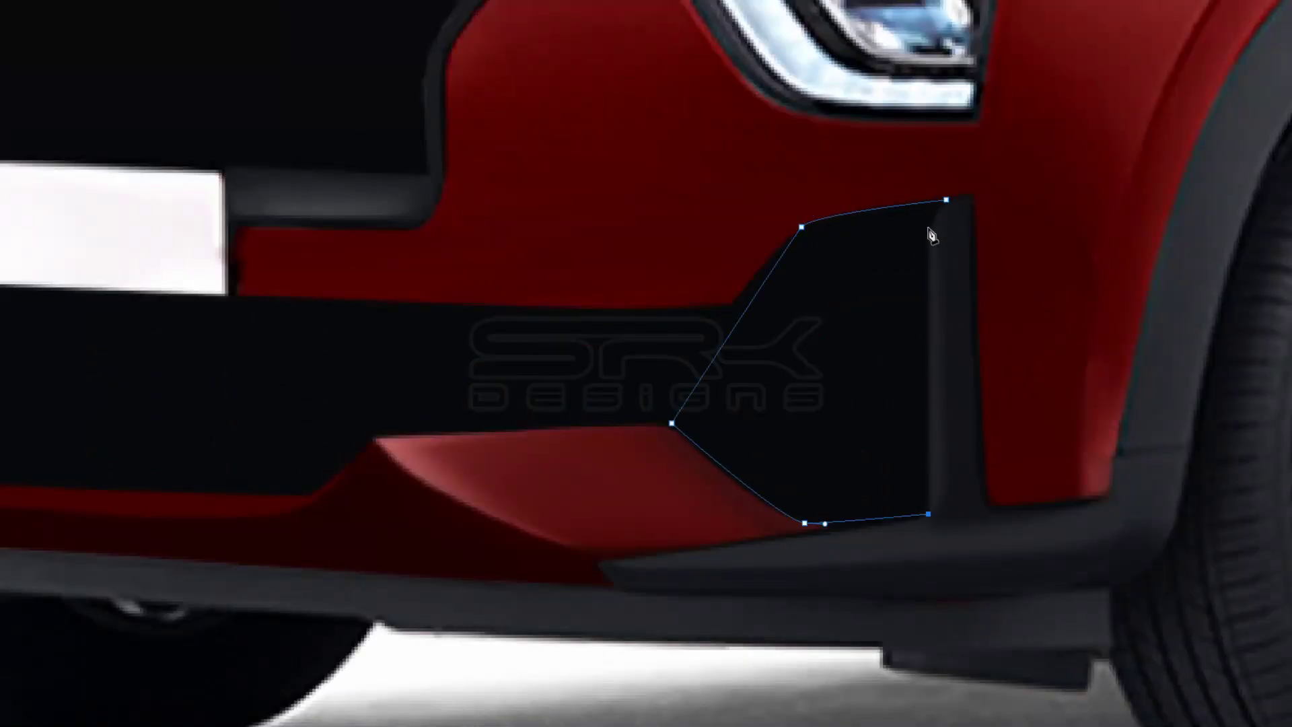
left_click(759, 399)
left_click(828, 260)
left_click(928, 241)
left_click(947, 200)
- Refine the trim path's points, curving its inner corner and lowering its bottom points
left_click(743, 293)
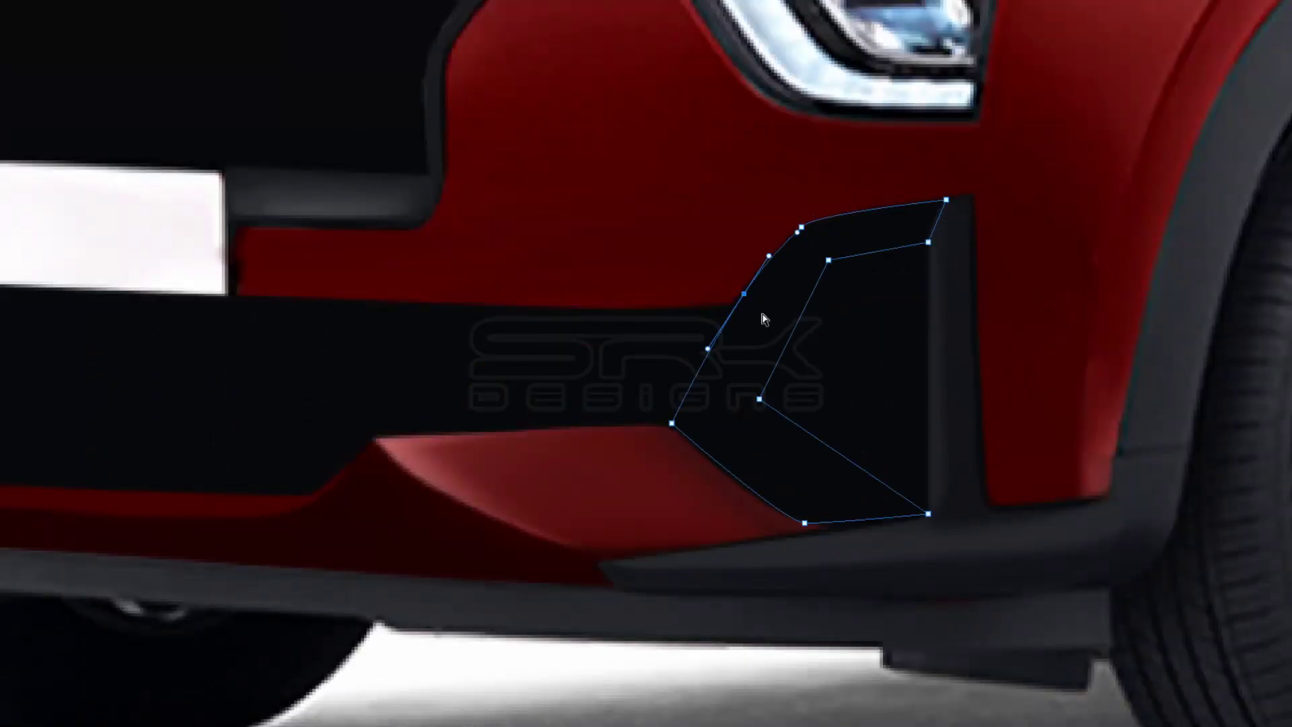
left_click_drag(759, 399, 756, 413)
left_click_drag(829, 260, 832, 272)
left_click(855, 258)
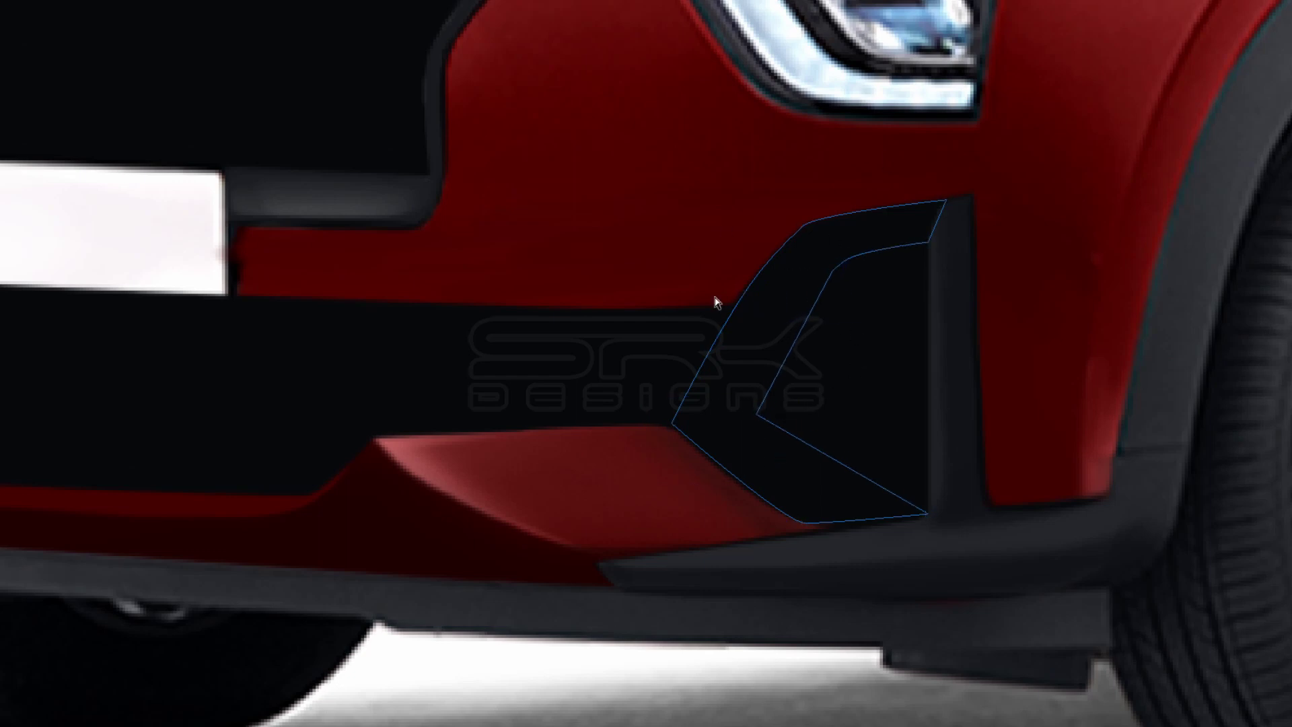
left_click(866, 372)
left_click_drag(868, 518, 869, 524)
left_click_drag(756, 414, 766, 405)
left_click_drag(872, 397, 816, 354)
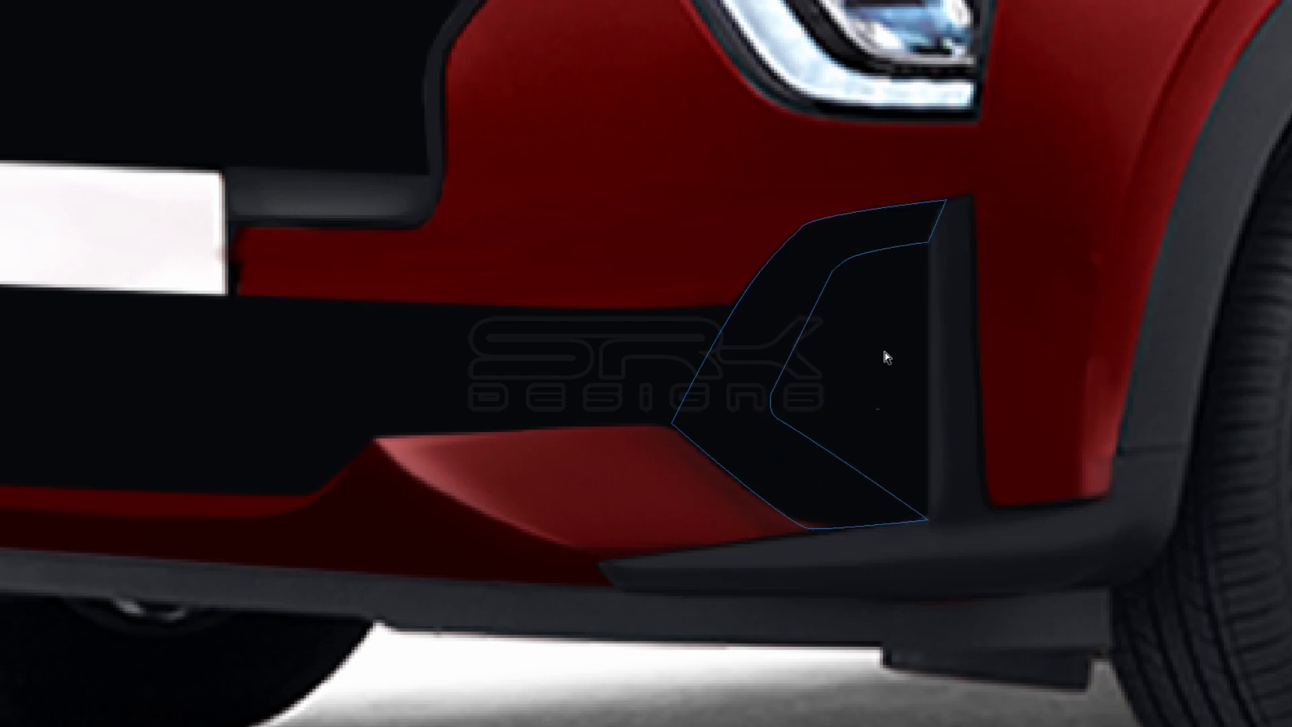
scroll(816, 355, "down", 3)
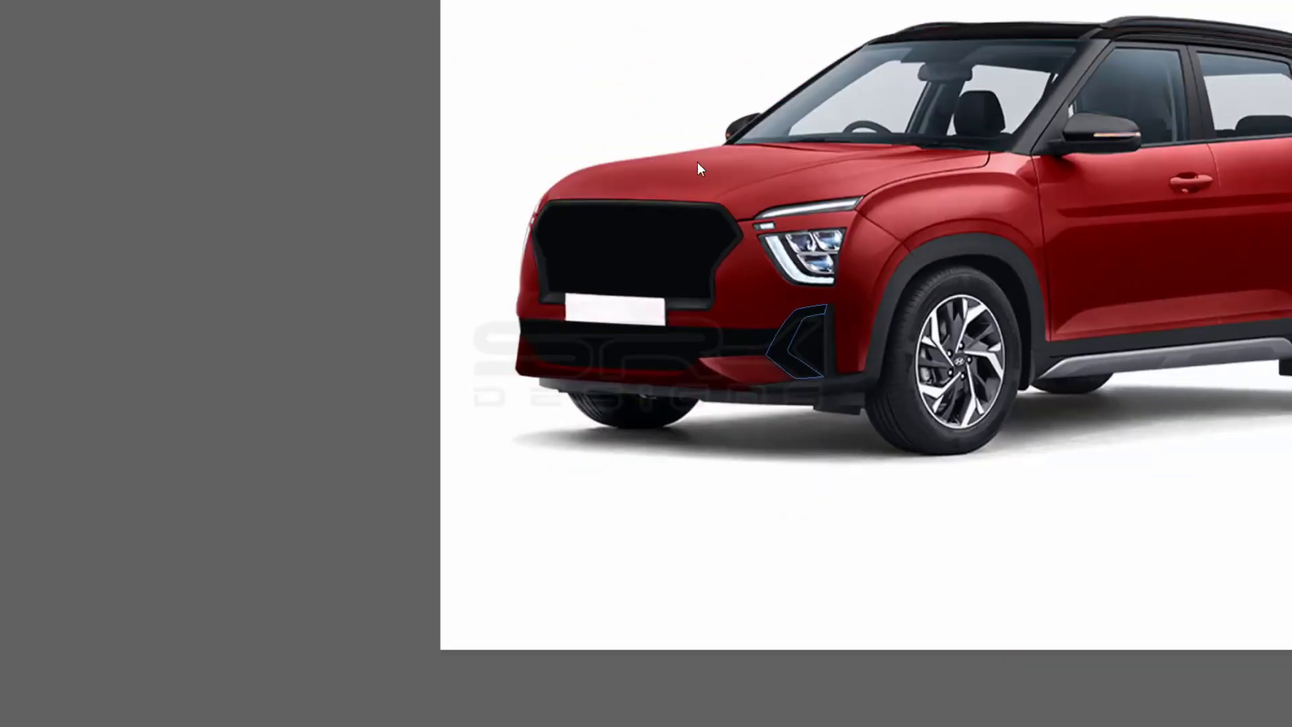
scroll(697, 336, "up", 5)
- Turn the trim path into a selection, paint it grey, then darken its arms
key("ctrl+Return")
key("b")
left_click_drag(612, 446, 663, 404)
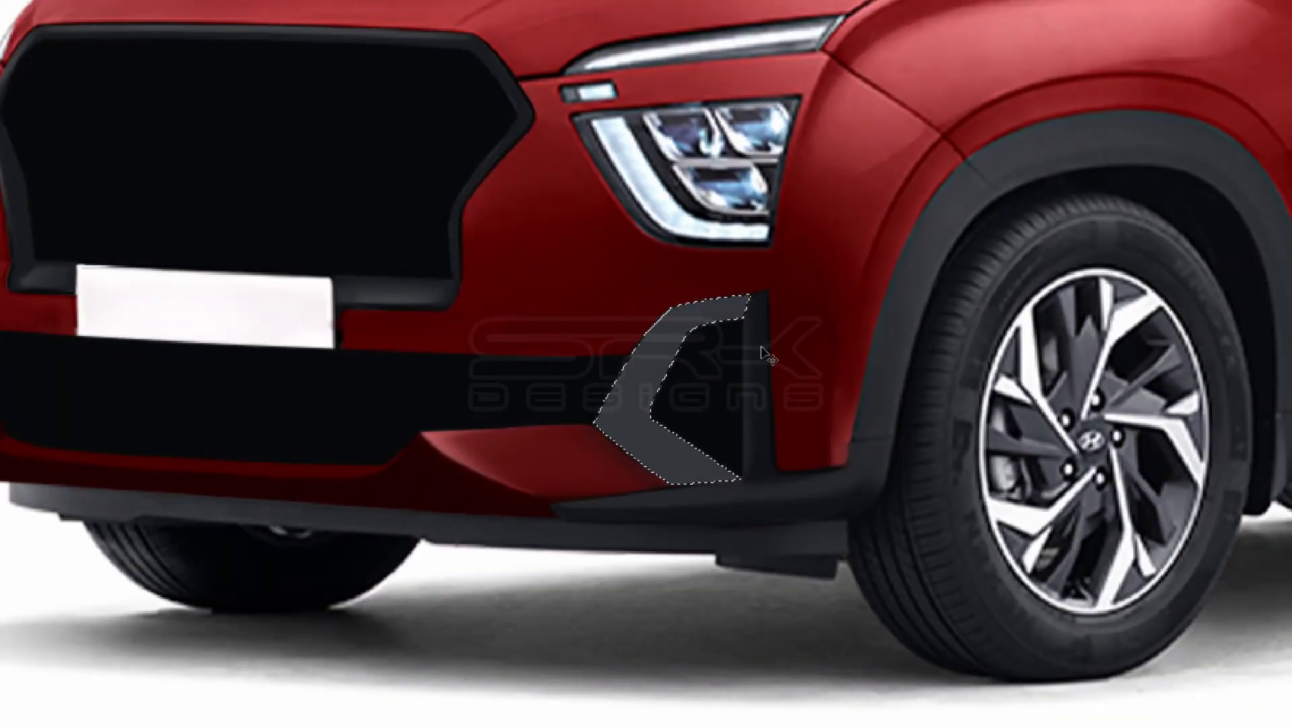
key("ctrl+d")
left_click_drag(733, 306, 663, 336)
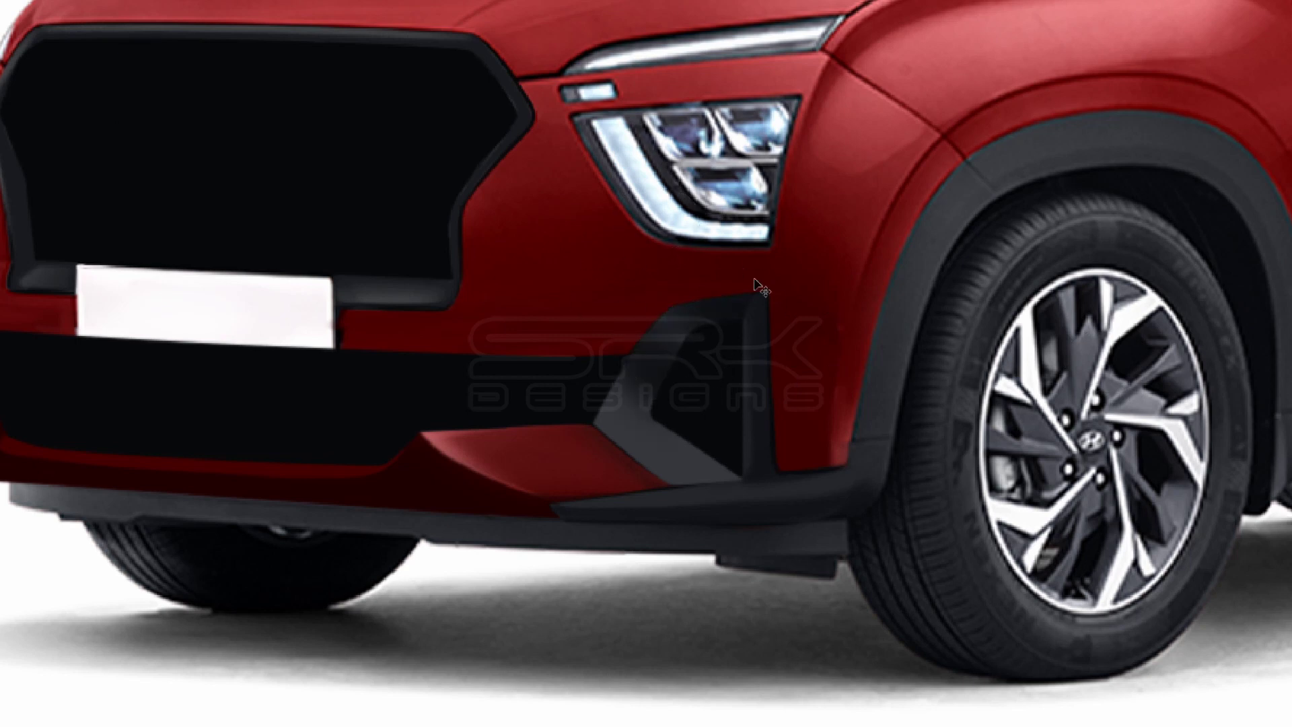
mouse_move(612, 294)
left_mouse_down()
mouse_move(651, 382)
mouse_move(698, 390)
left_mouse_up()
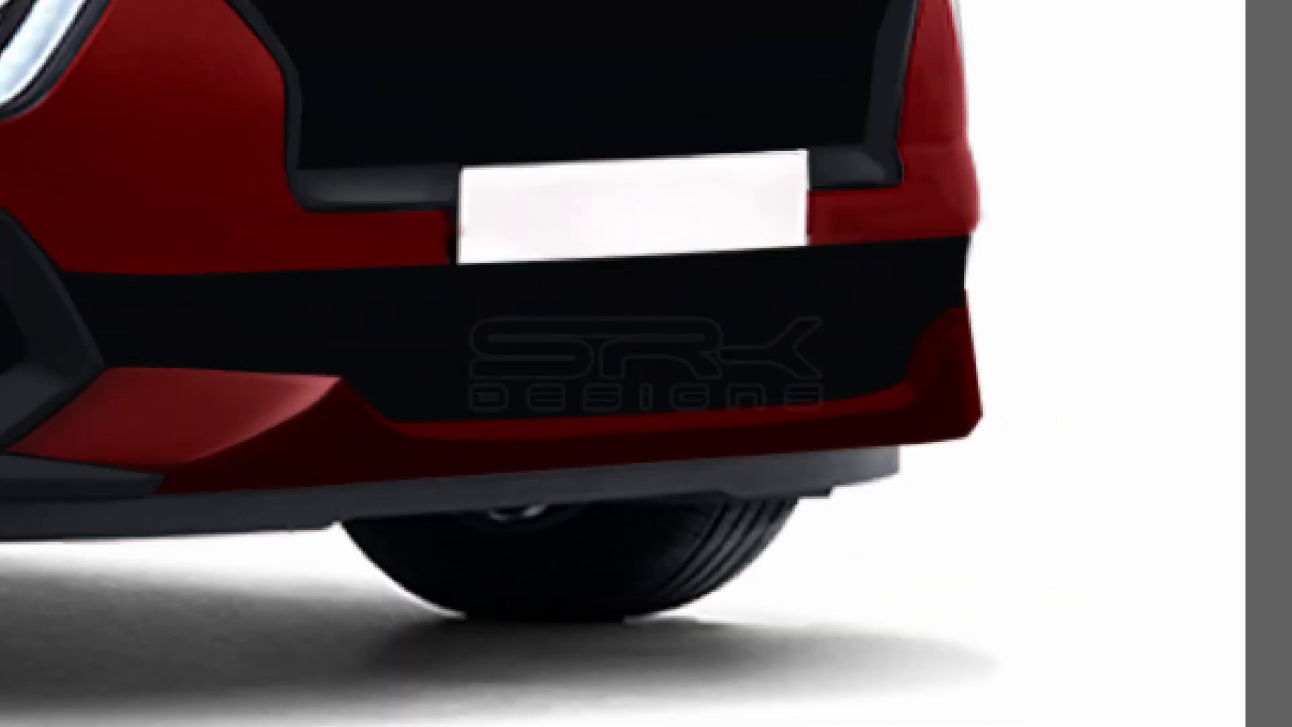
- Load the lower bumper opening outline as a selection to hold the mesh grille
left_click(894, 392)
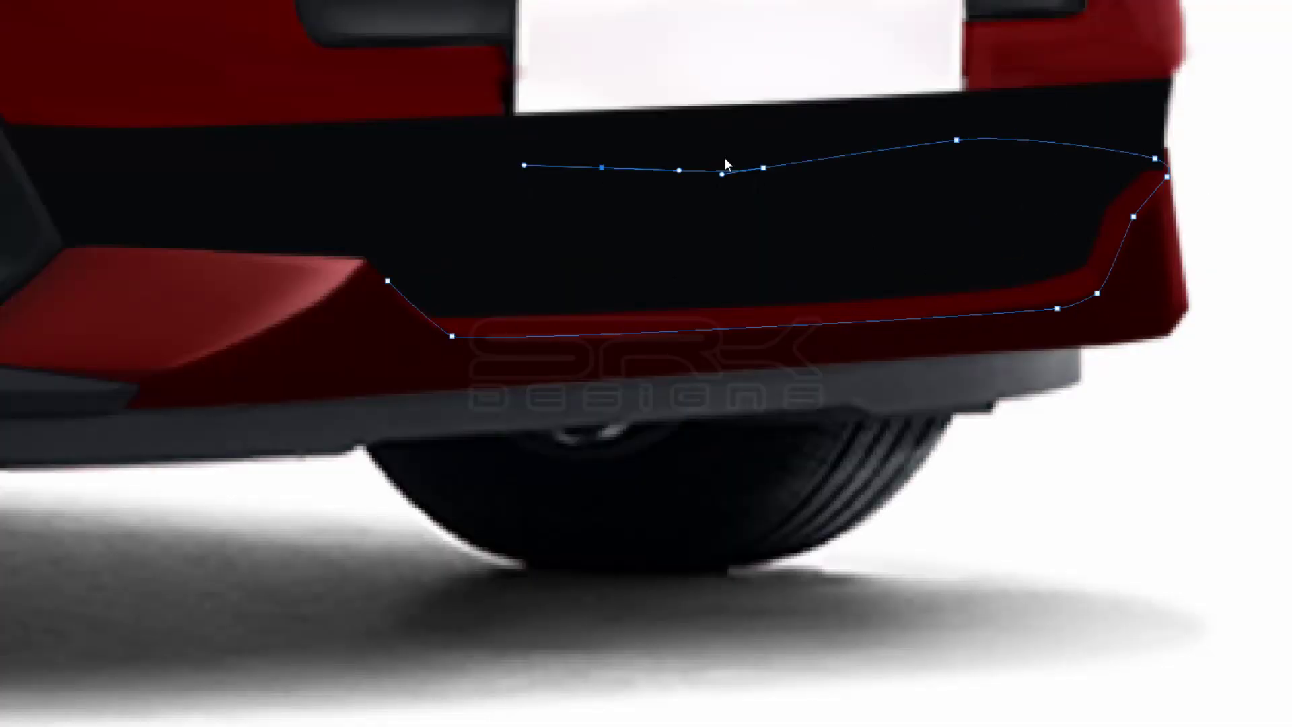
key("ctrl+Return")
key("b")
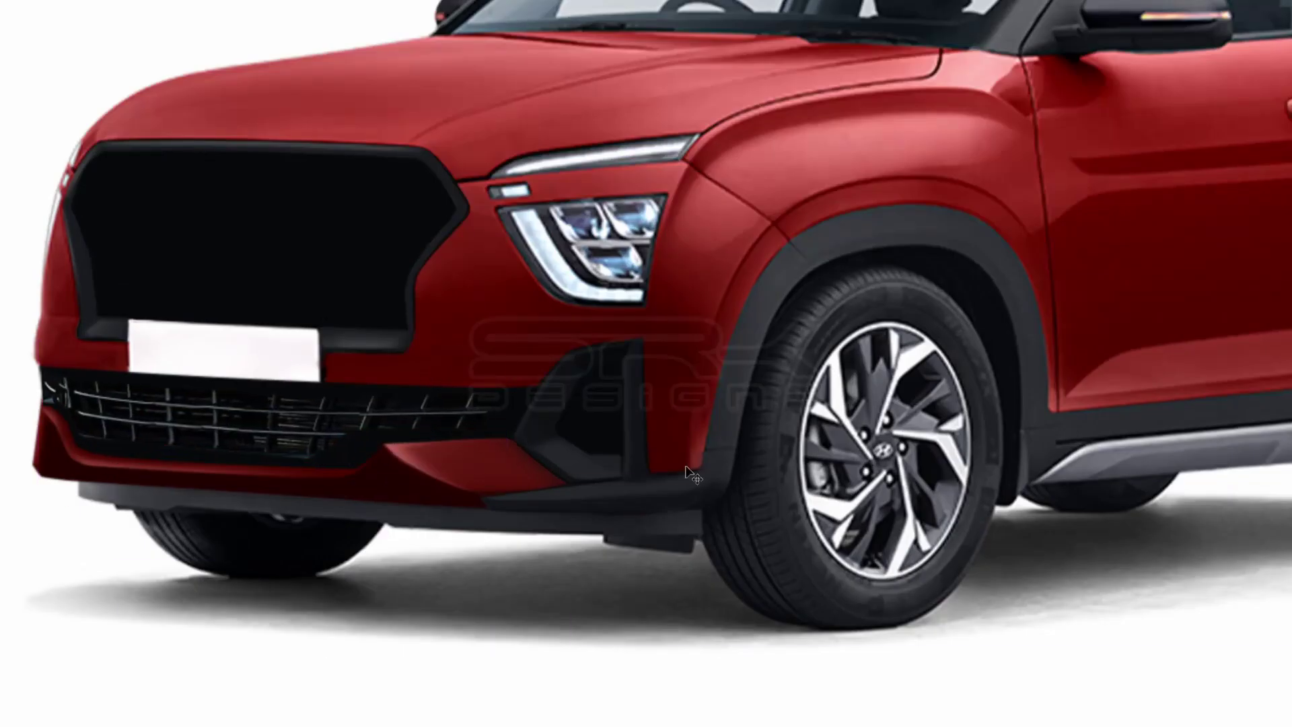
- Stretch the lower mesh grille's right side out toward the side intake
key("ctrl+t")
left_click_drag(524, 464, 528, 471)
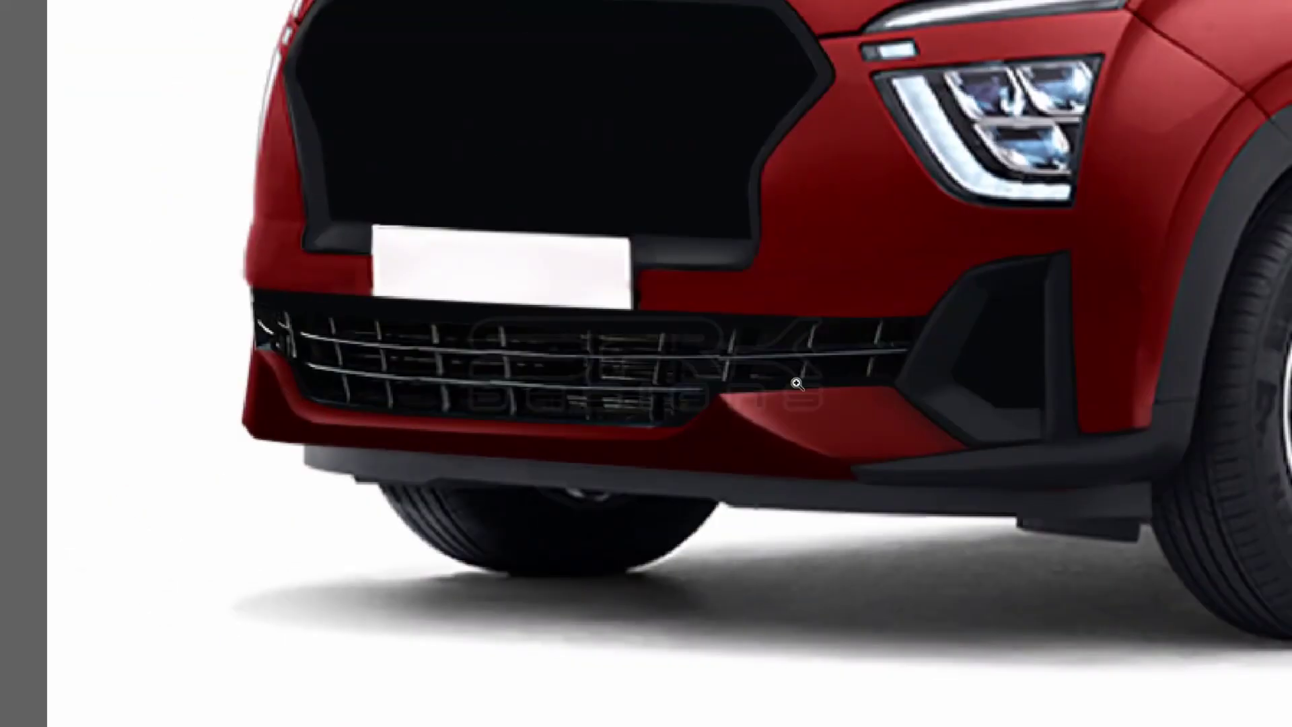
key("ctrl+t")
left_click_drag(917, 424, 952, 447)
key("Return")
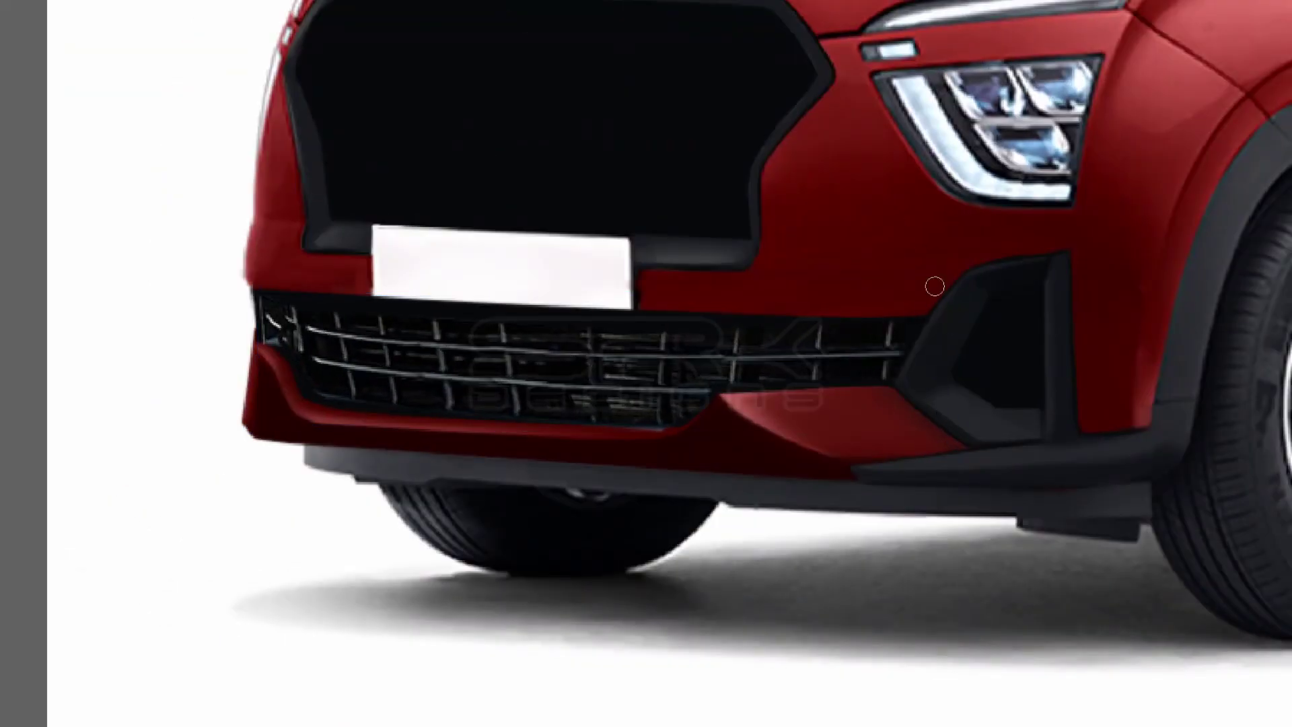
key("ctrl+minus")
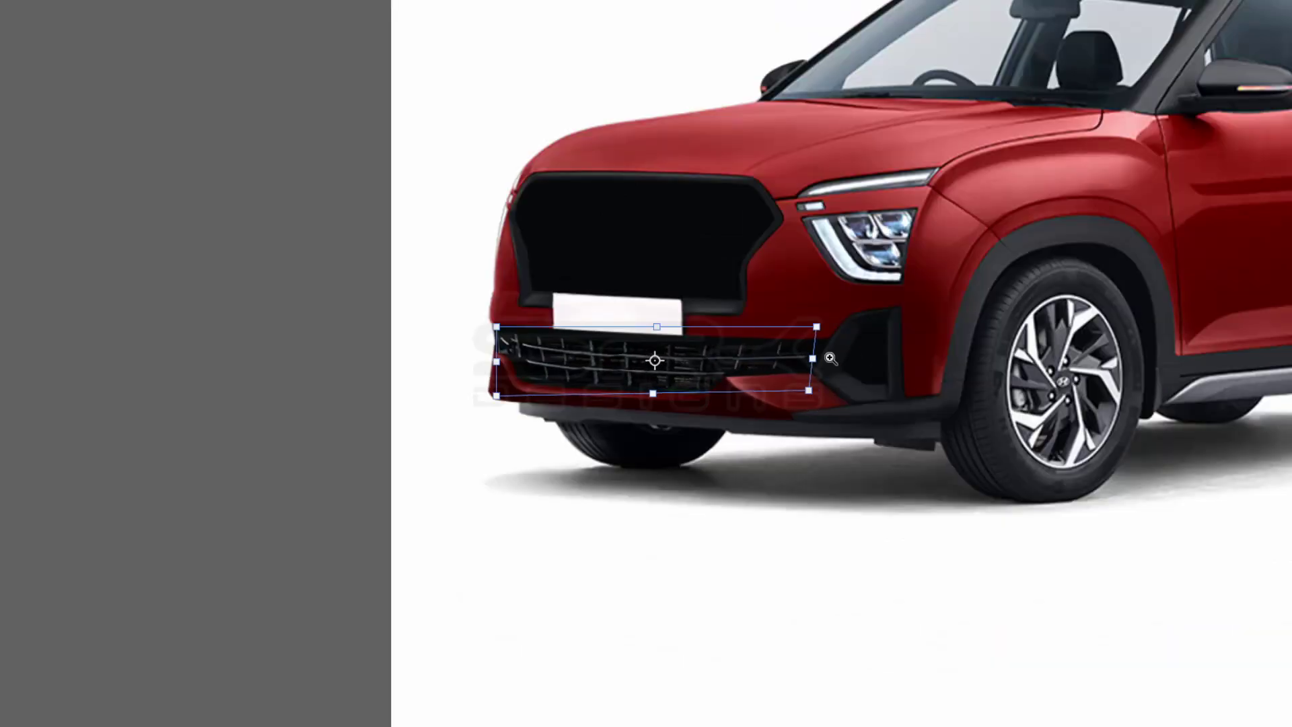
key("ctrl+minus")
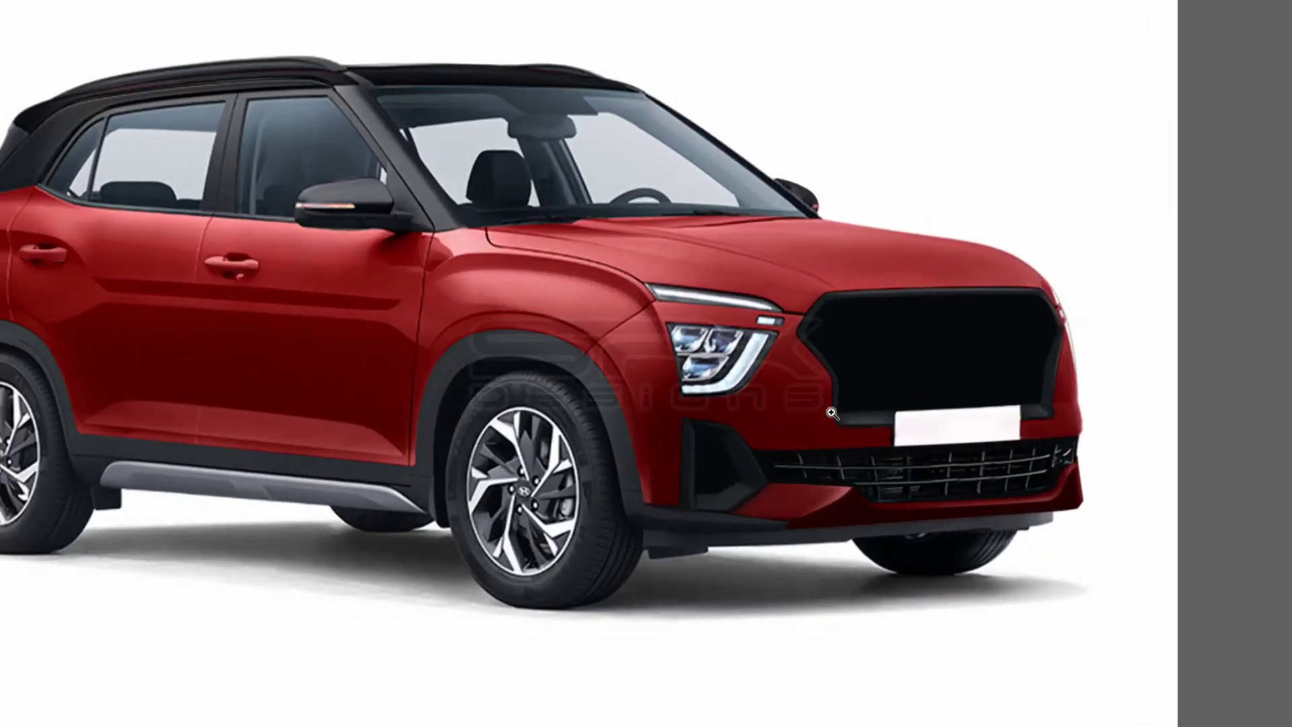
- Draw a closed Pen path on the bumper and load it as a selection
key("p")
left_click(656, 405)
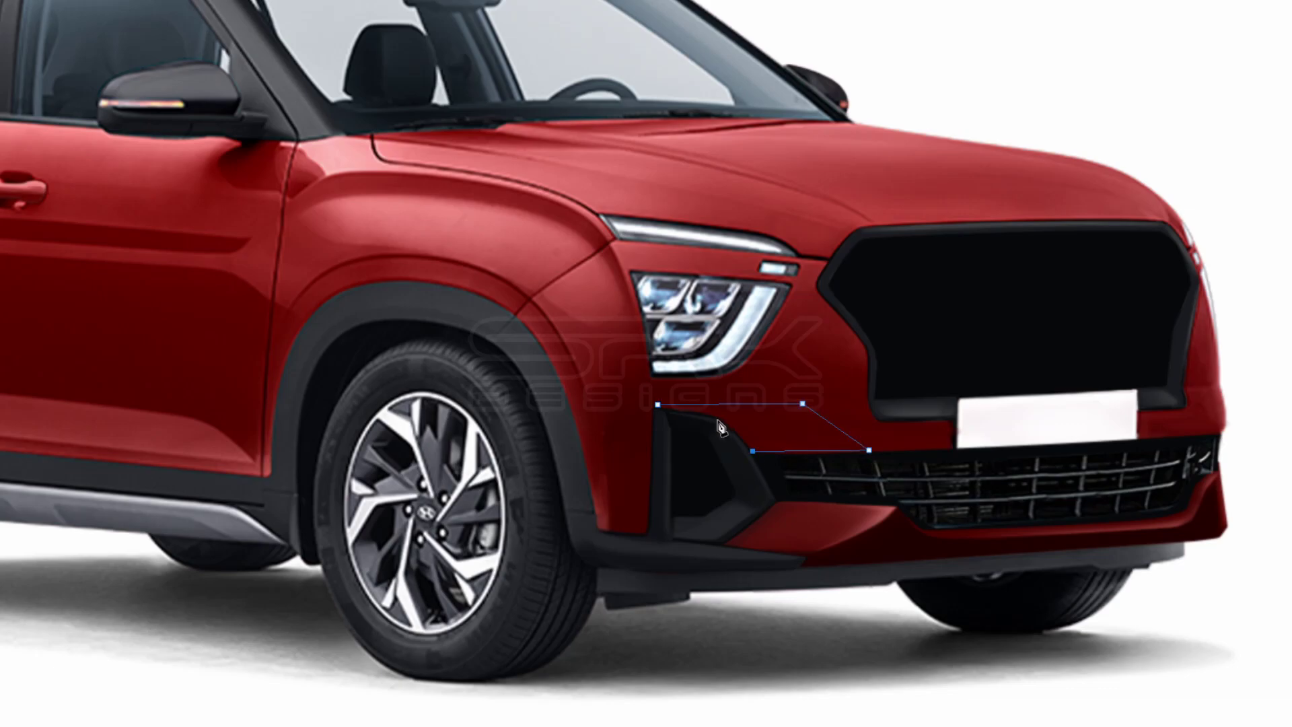
left_click(720, 419)
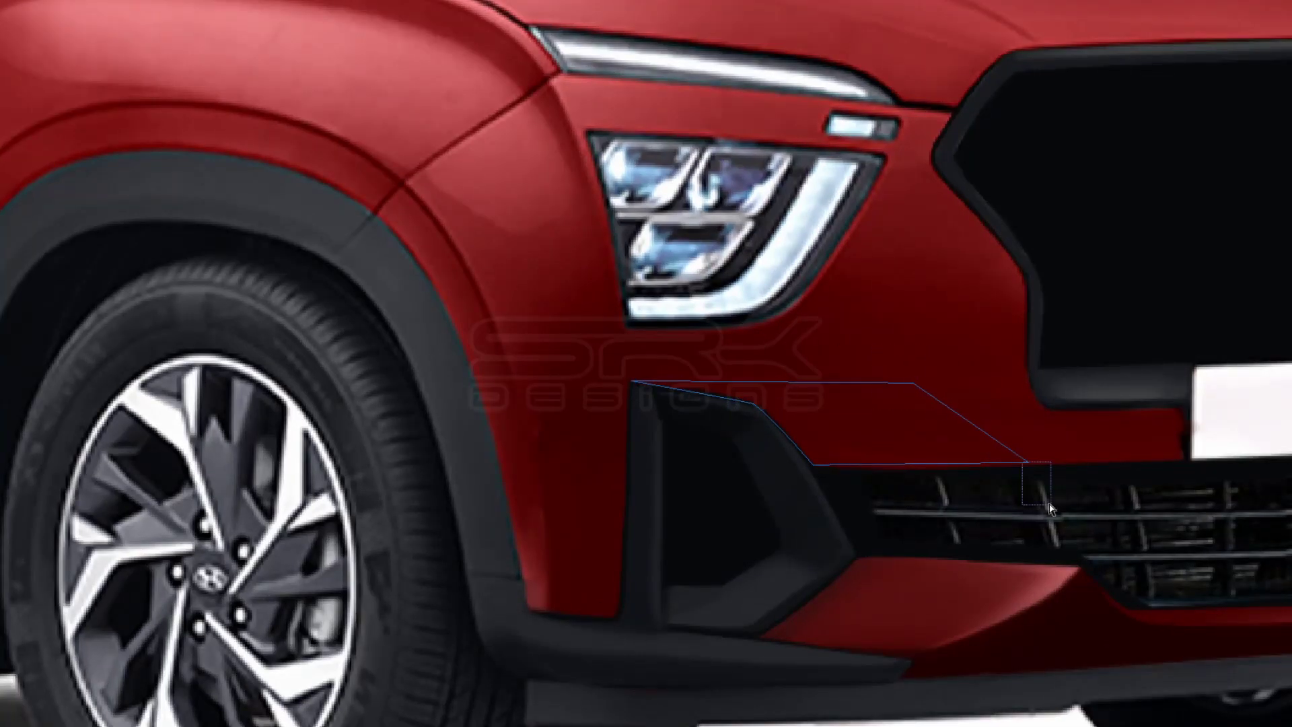
left_click_drag(905, 377, 888, 388)
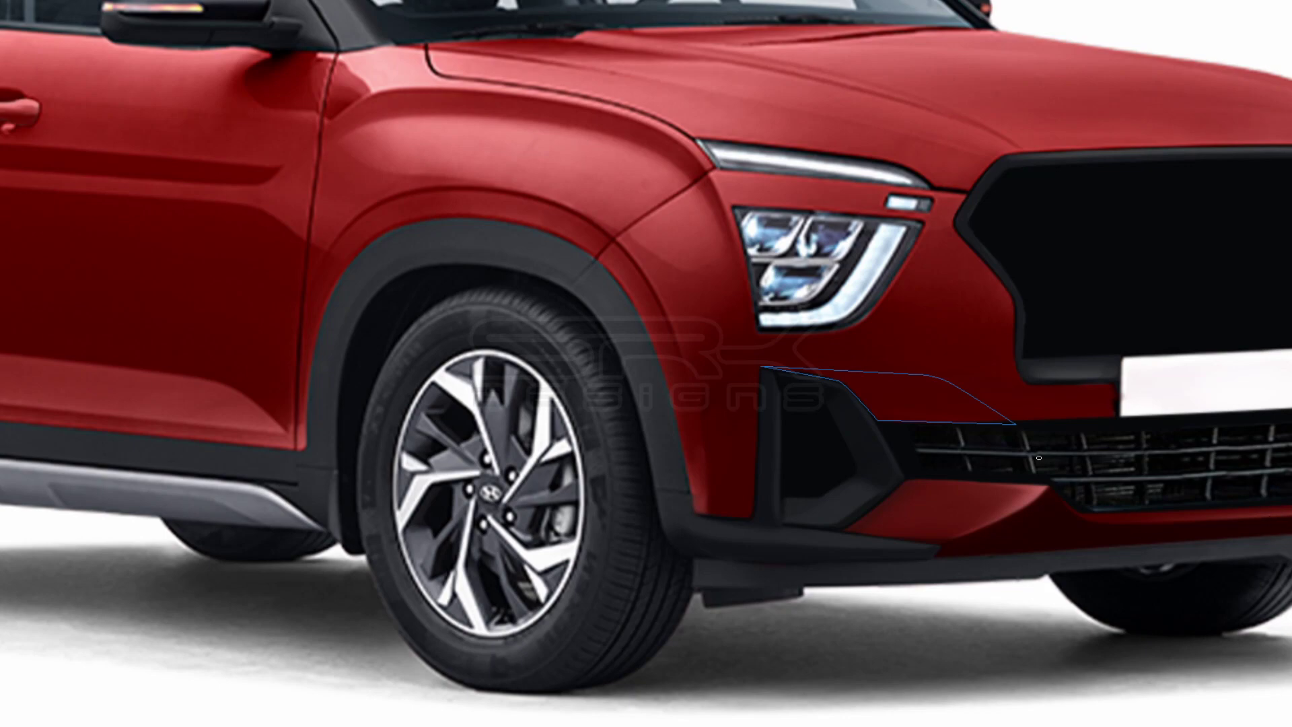
key("ctrl+Return")
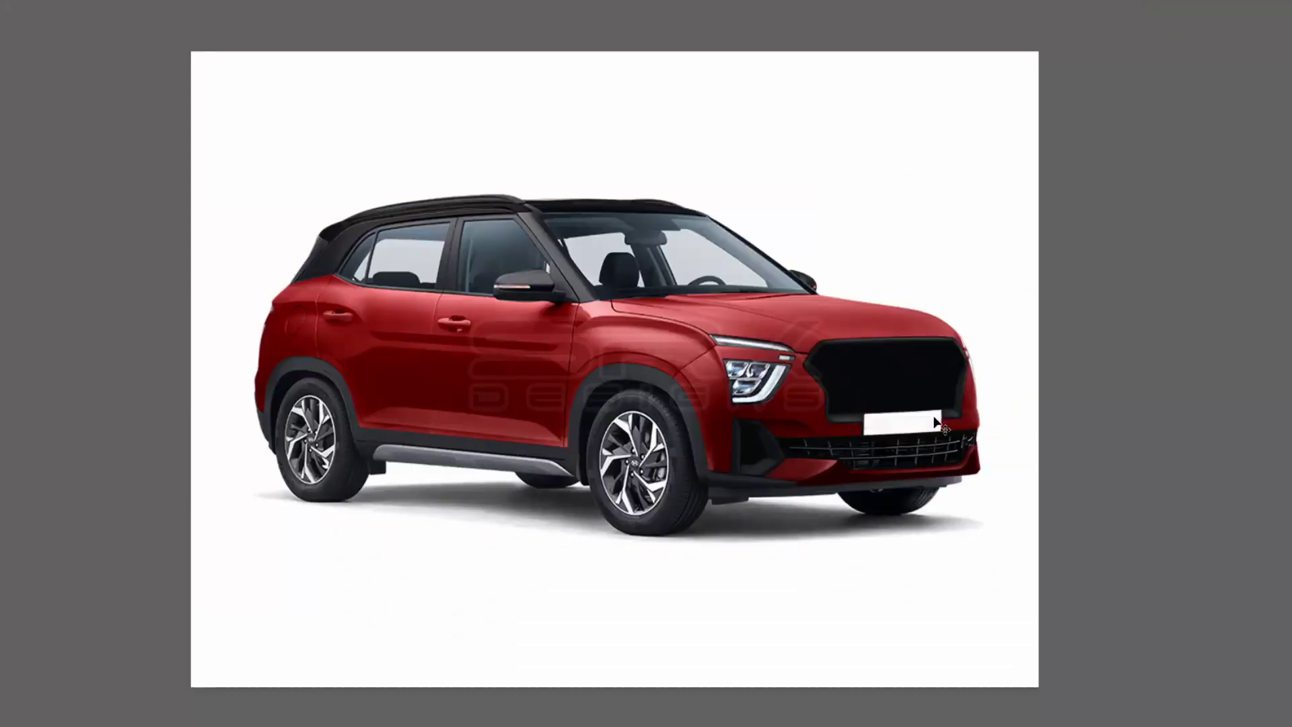
- Reshape the number plate area by pulling its bottom-right corner up
left_click(937, 422)
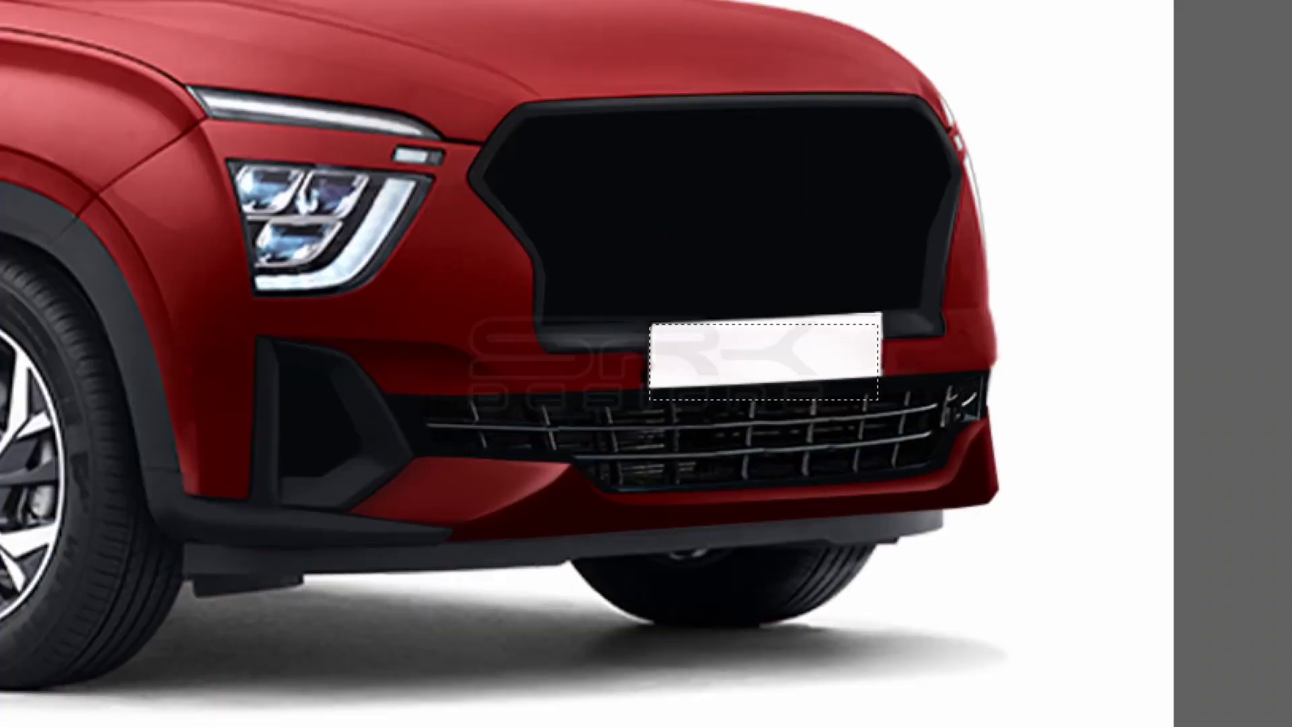
key("ctrl+t")
left_click_drag(882, 402, 885, 374)
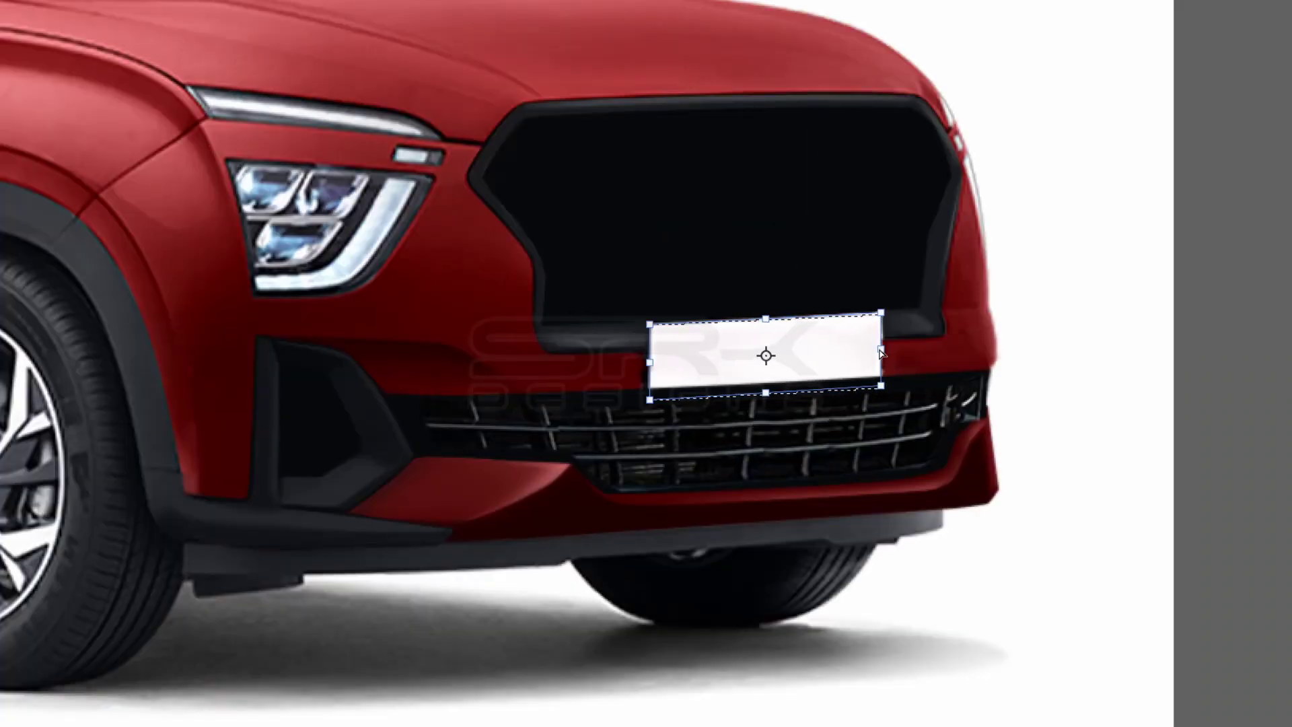
key("Return")
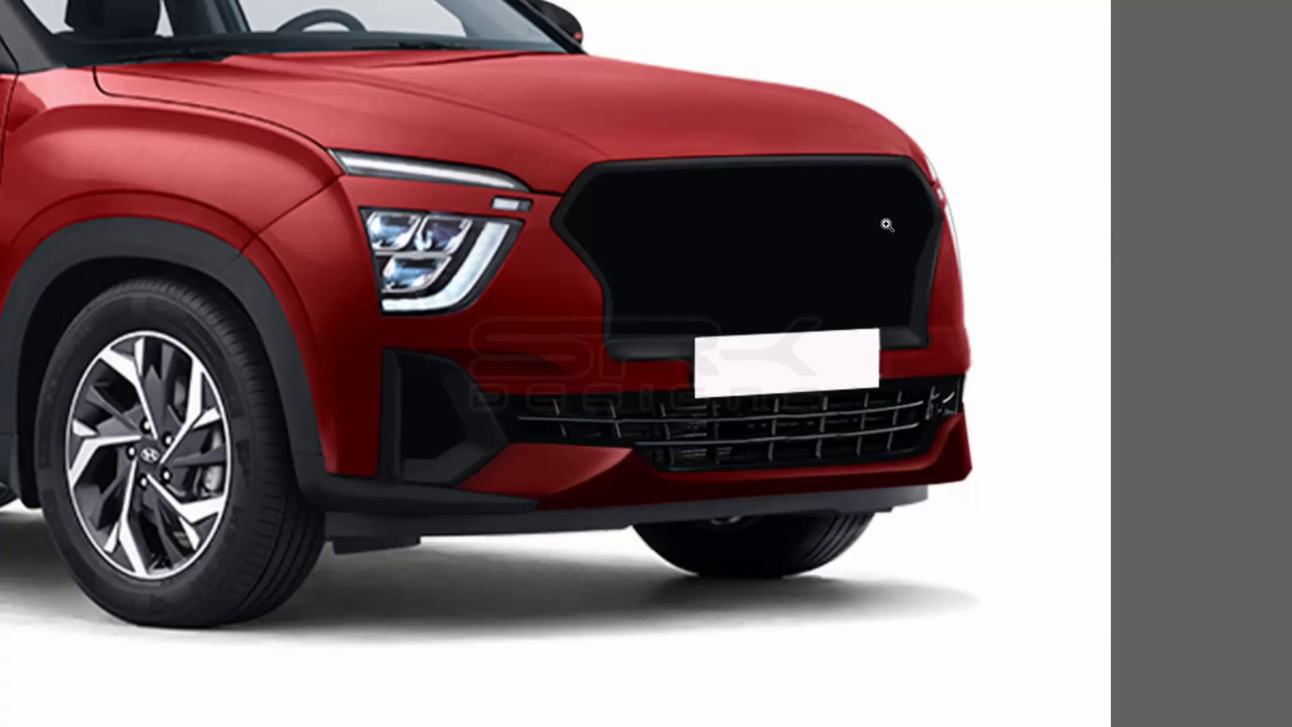
left_click(887, 225)
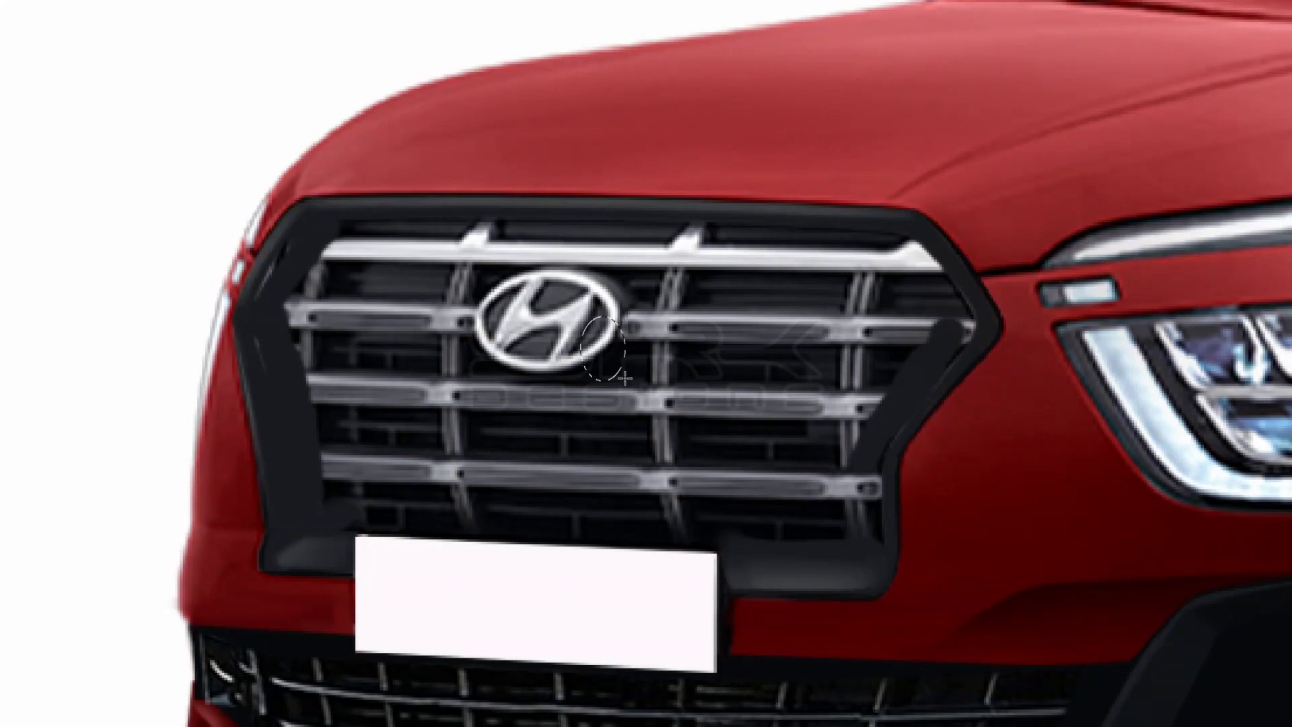
- Select the oval logo area, then skew and bend the mesh grille's corners into the opening
left_click_drag(624, 379, 476, 269)
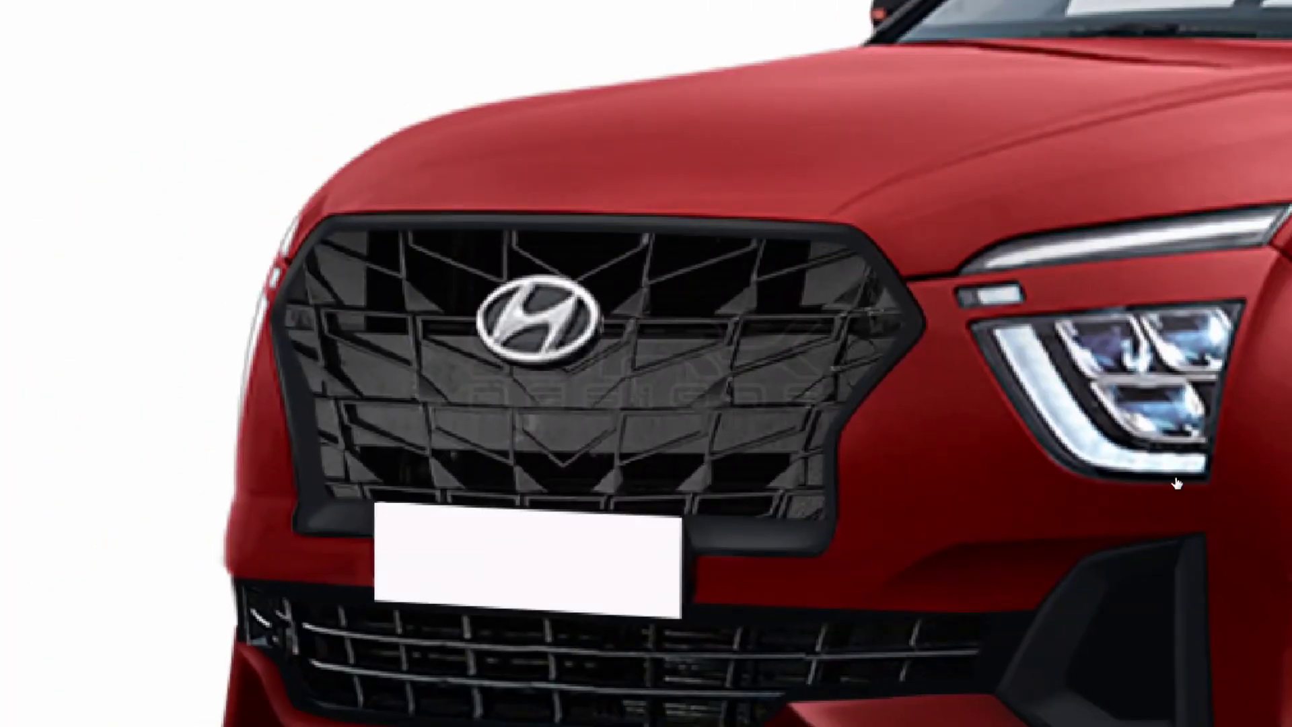
key("ctrl+t")
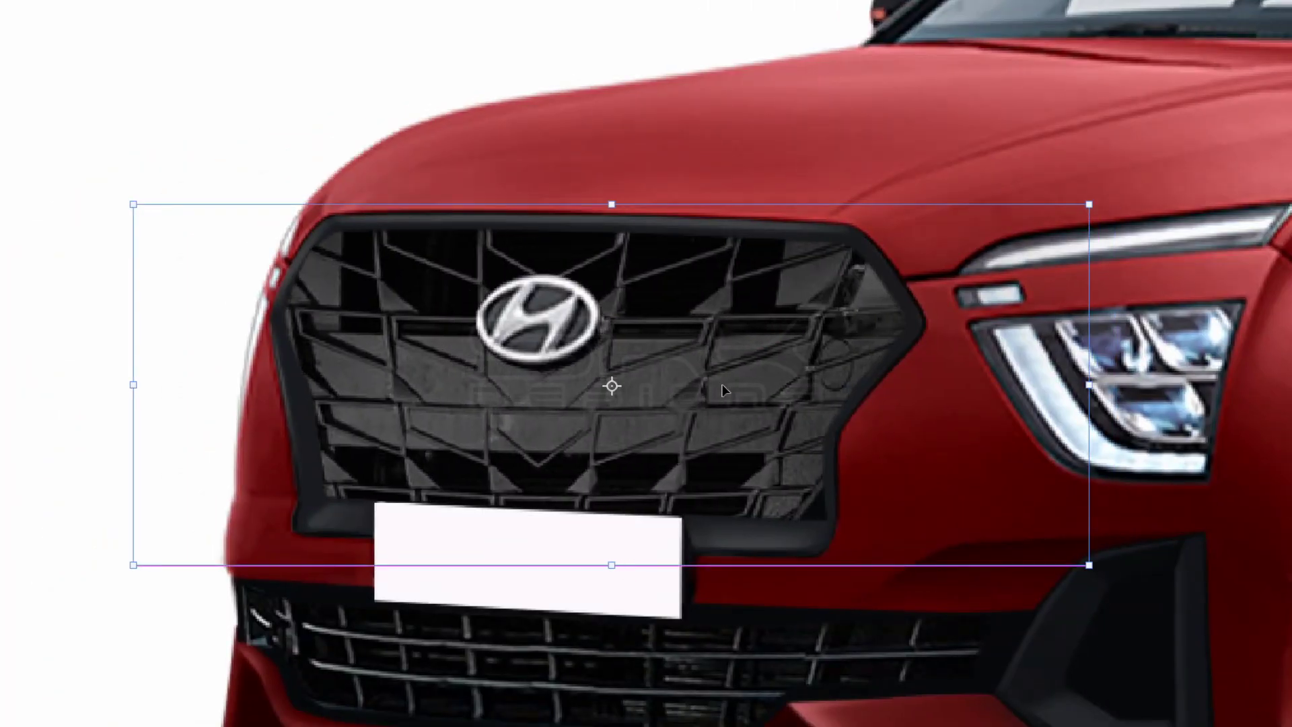
left_click_drag(1133, 390, 1116, 391)
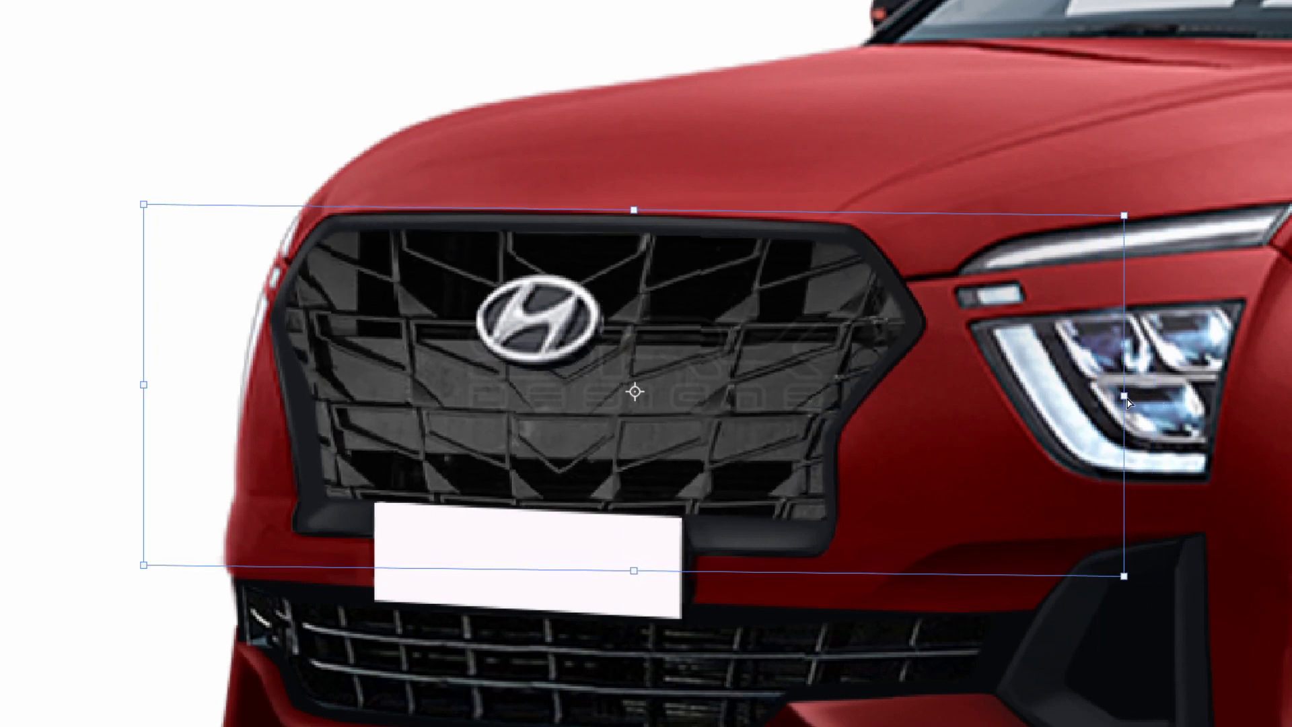
left_click_drag(469, 570, 457, 571)
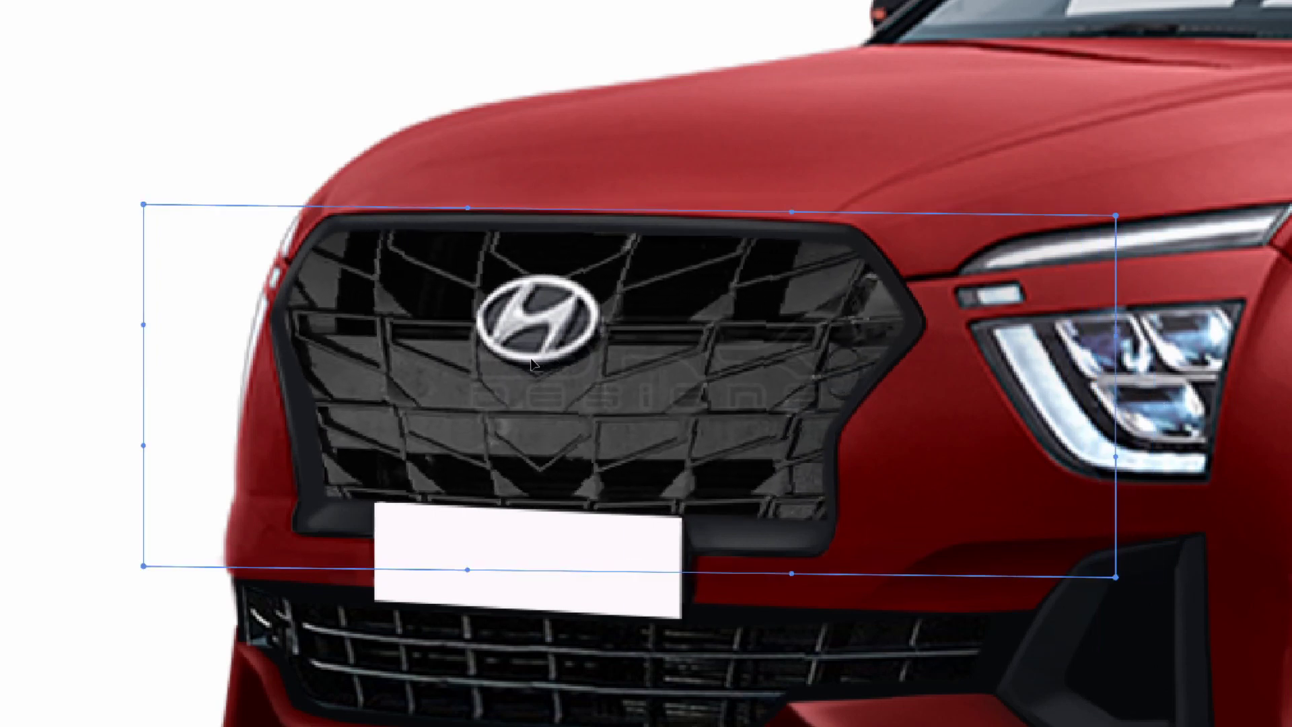
left_click_drag(1116, 577, 1203, 580)
left_click_drag(1203, 460, 1265, 444)
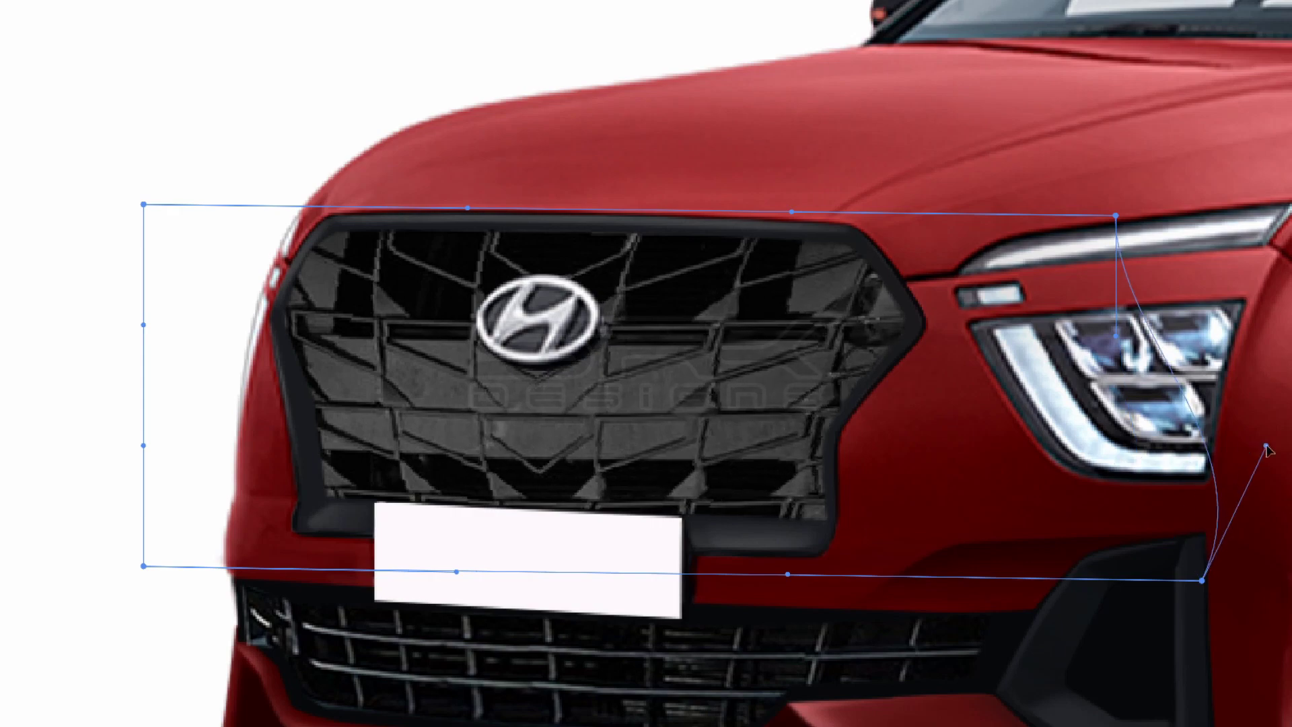
left_click_drag(144, 566, 212, 562)
left_click_drag(212, 442, 183, 437)
left_click_drag(143, 204, 200, 204)
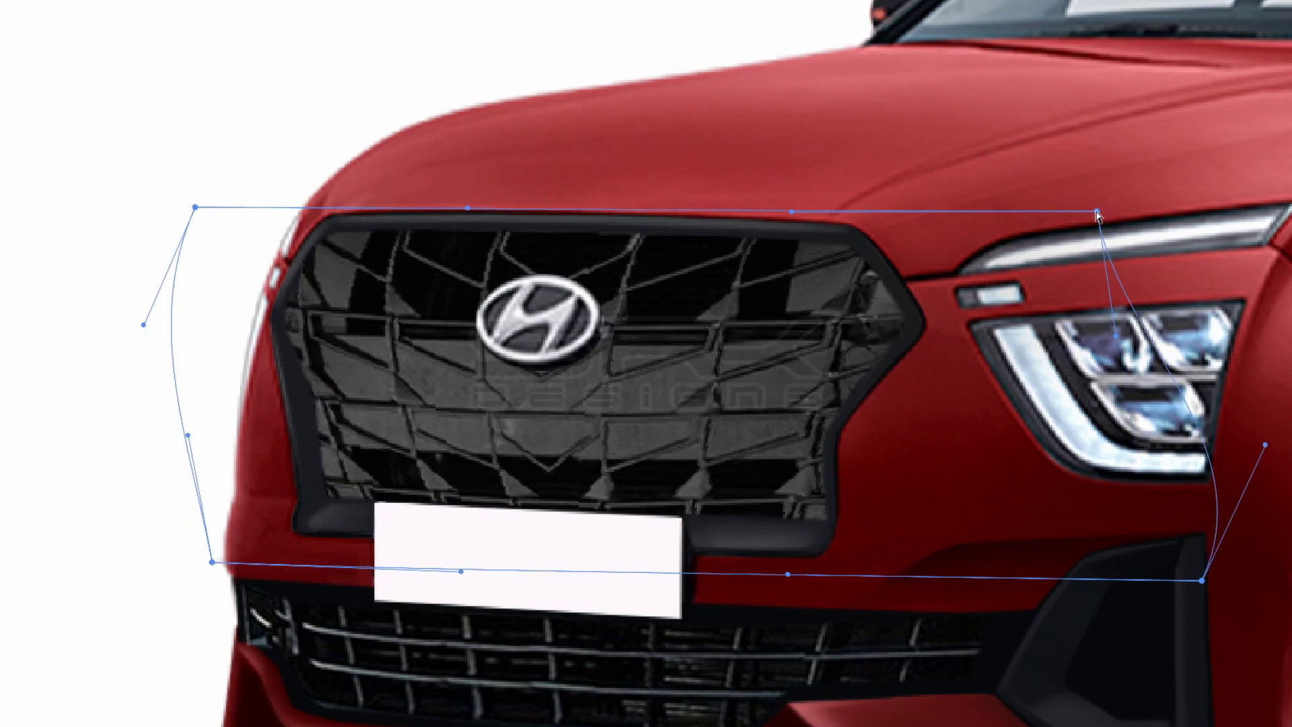
key("Return")
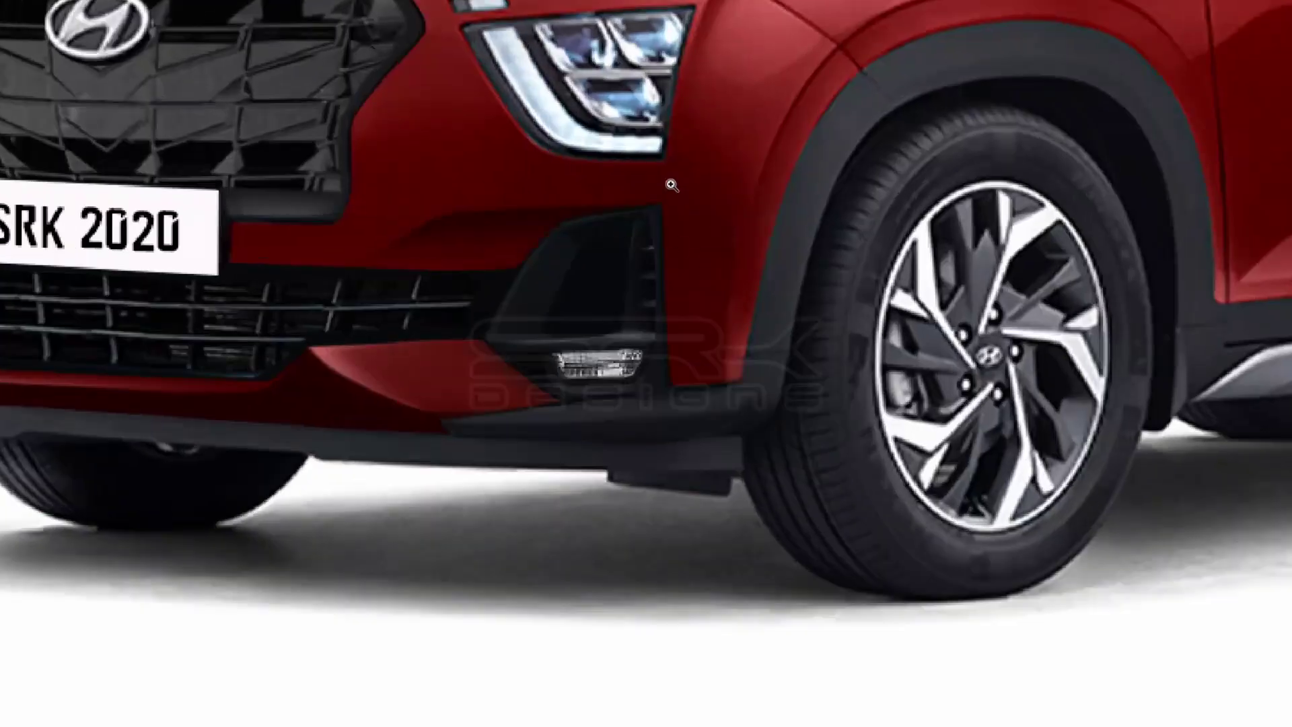
- Move the mesh copy onto the fog-lamp recess and transform it to fit
left_click(672, 185)
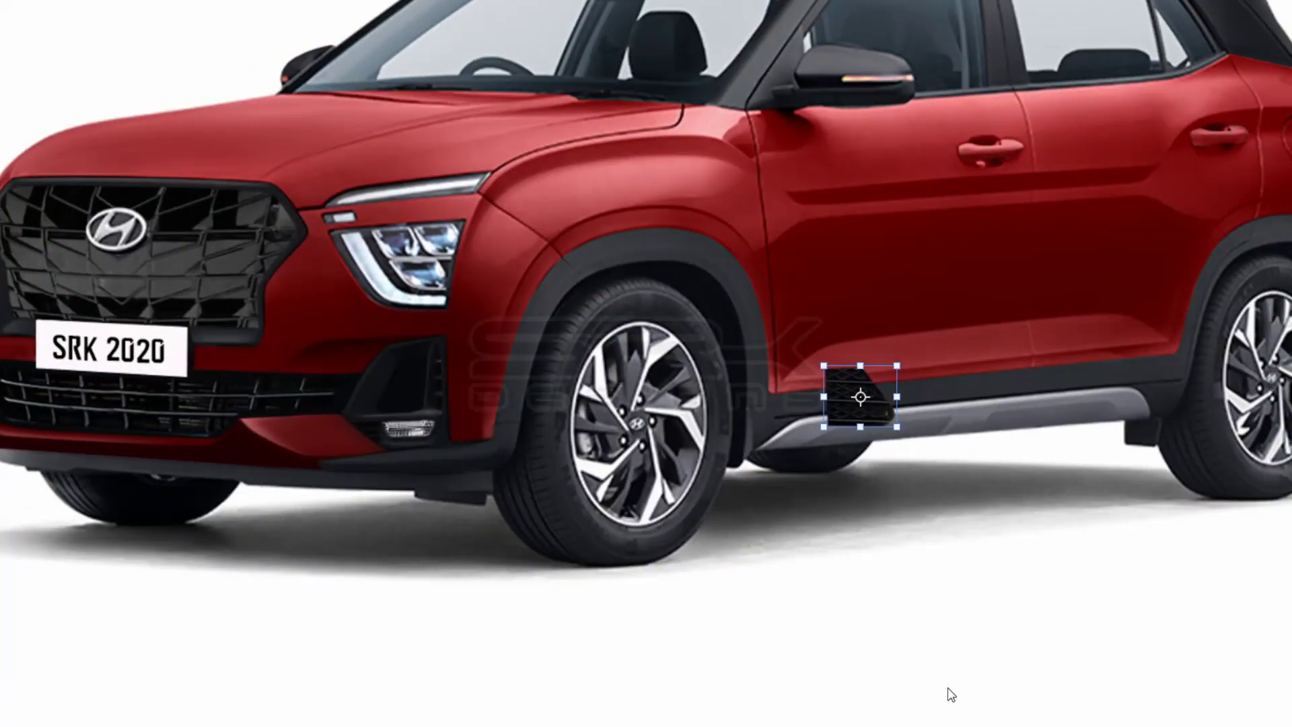
mouse_move(868, 397)
left_mouse_down()
mouse_move(395, 389)
mouse_move(479, 375)
left_mouse_up()
key("ctrl+t")
key("Return")
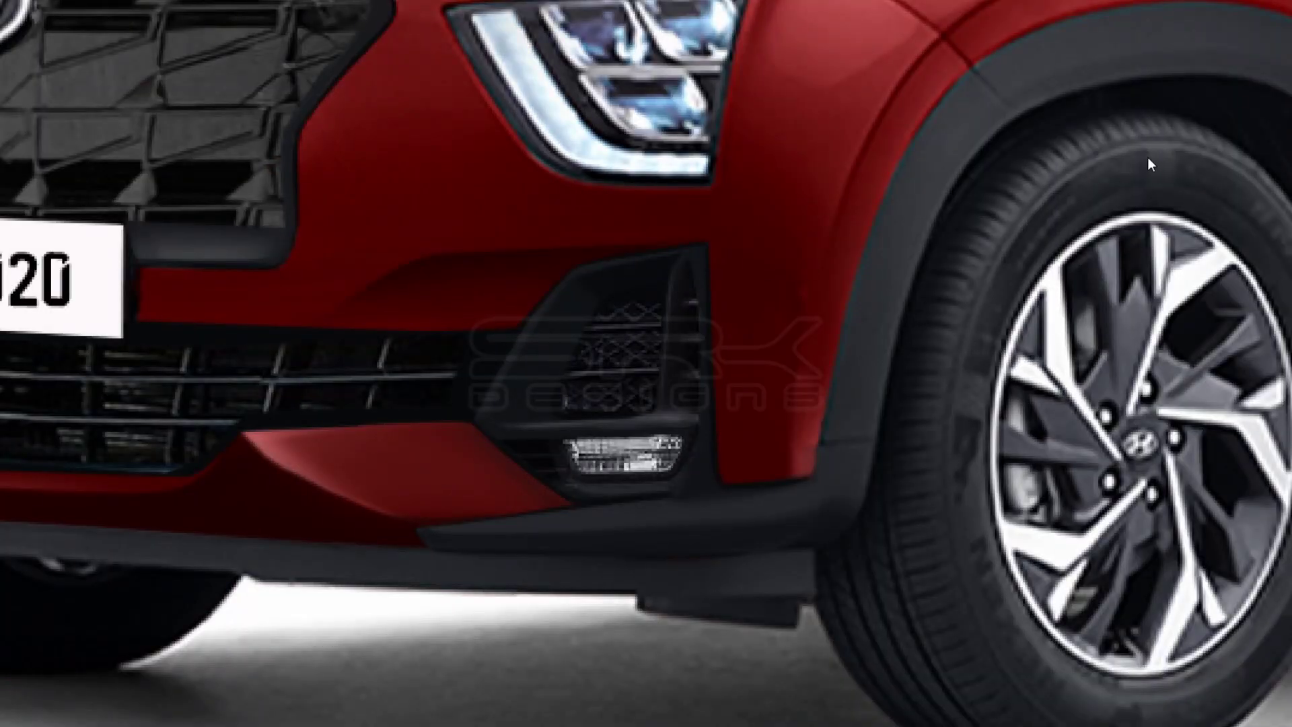
key("ctrl+0")
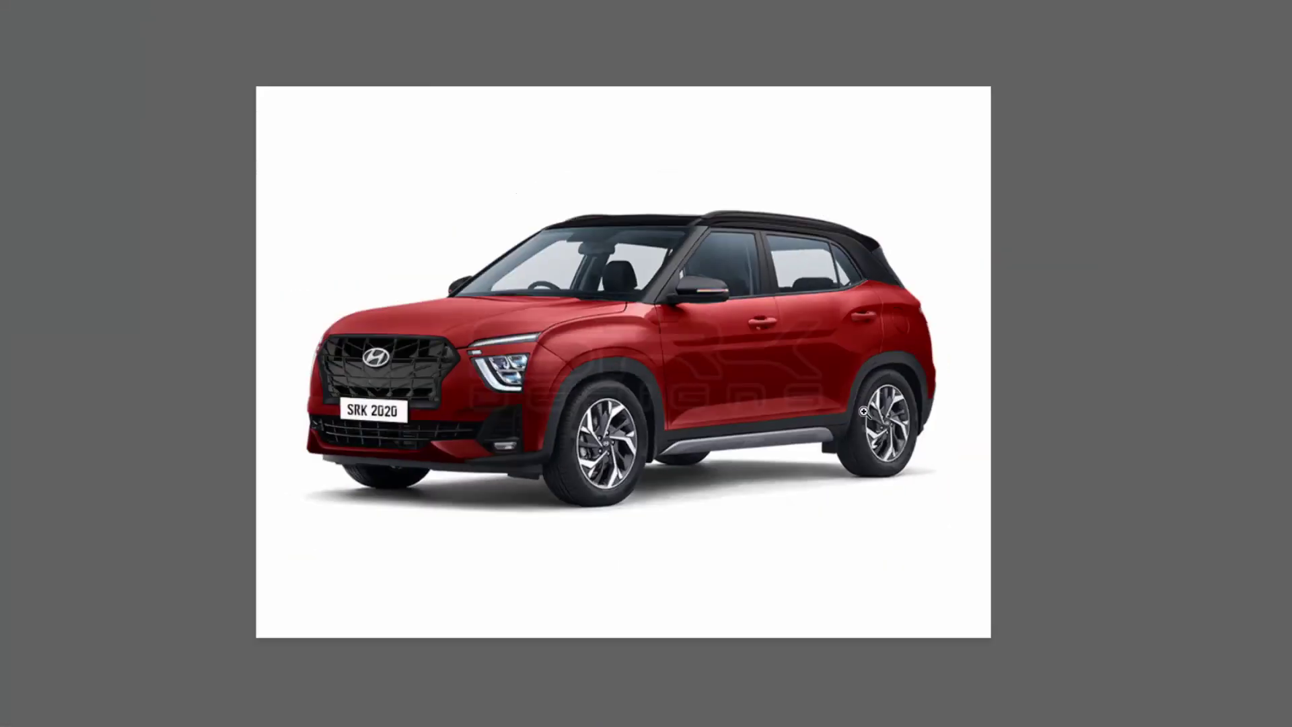
- Rotate the front wheel's black alloy rim slightly to match the wheel's angle
key("ctrl+t")
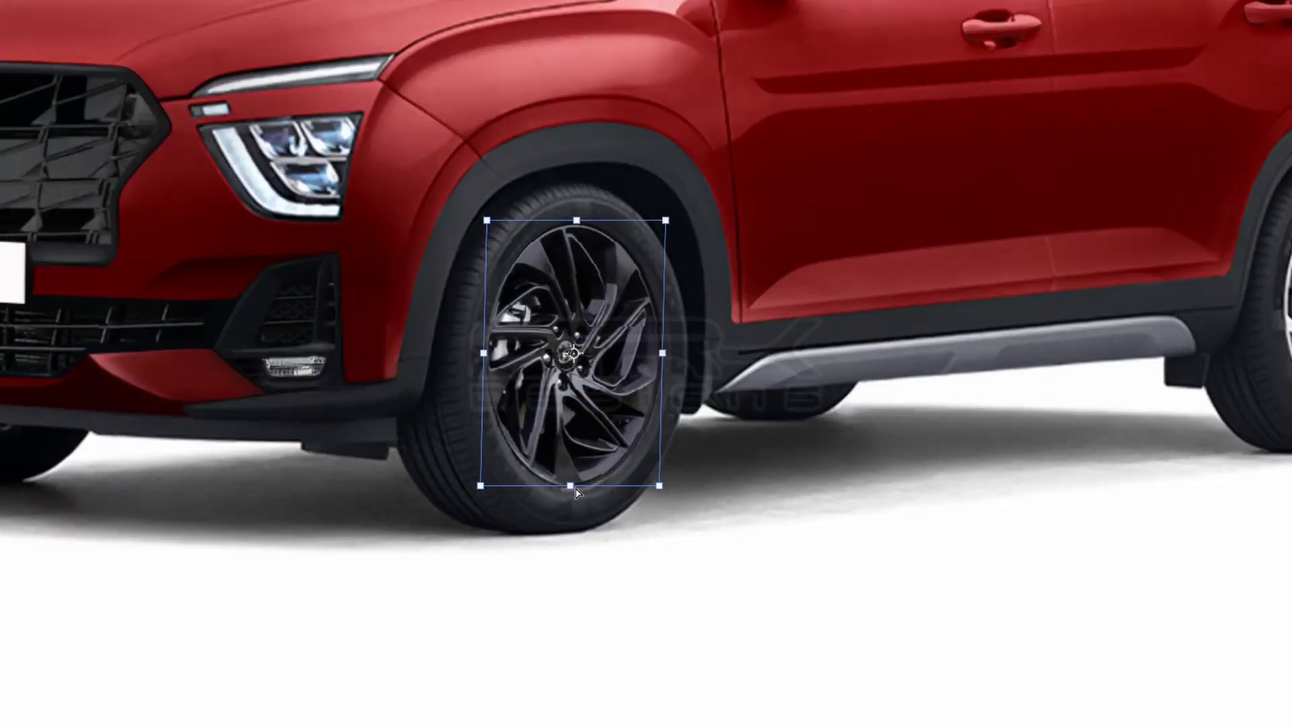
key("Return")
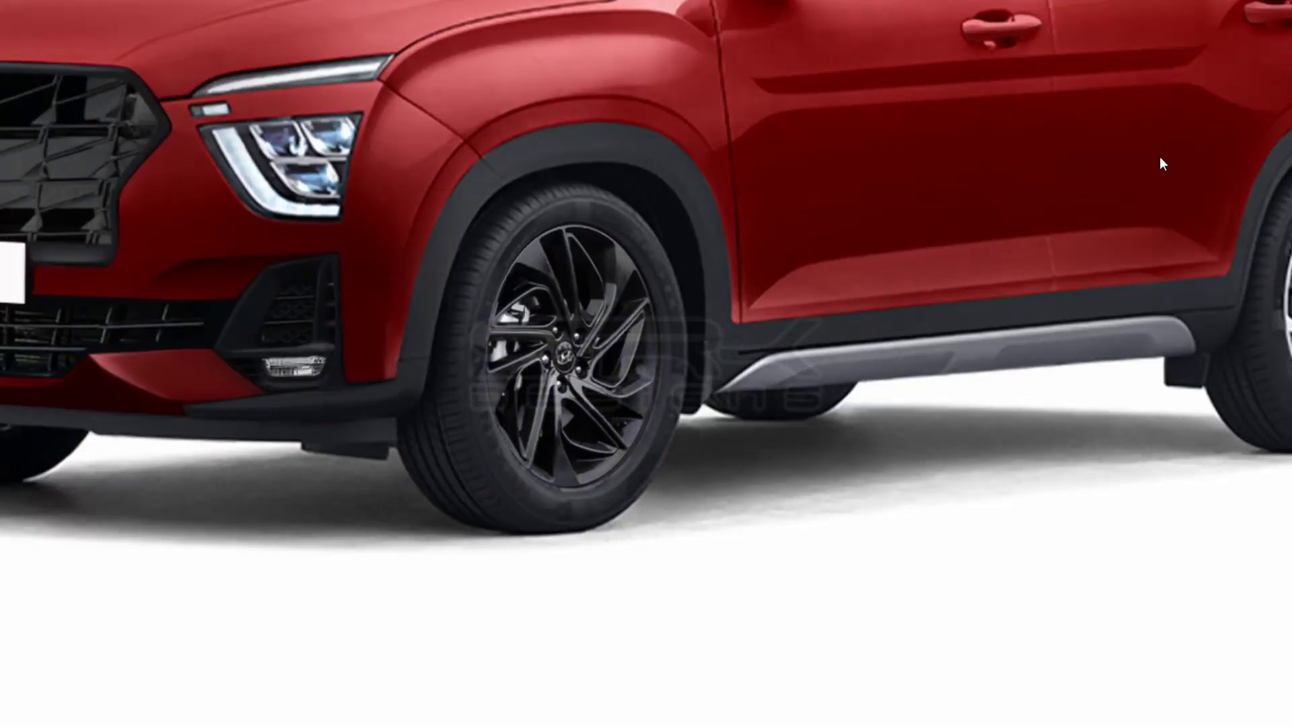
key("ctrl+0")
scroll(687, 462, "up", 3)
scroll(764, 409, "up", 2)
- Distort the rear black alloy rim to the wheel's perspective, then recentre the car
key("ctrl+t")
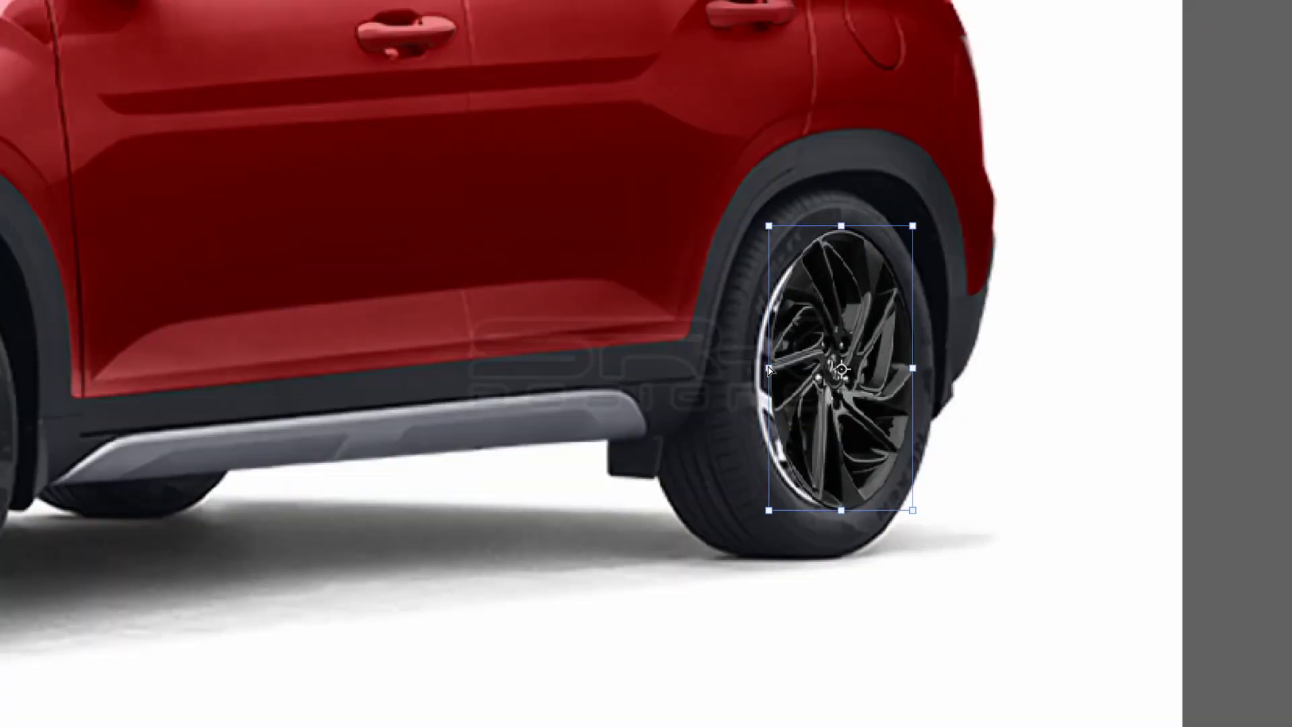
left_click_drag(916, 217, 909, 241)
key("Return")
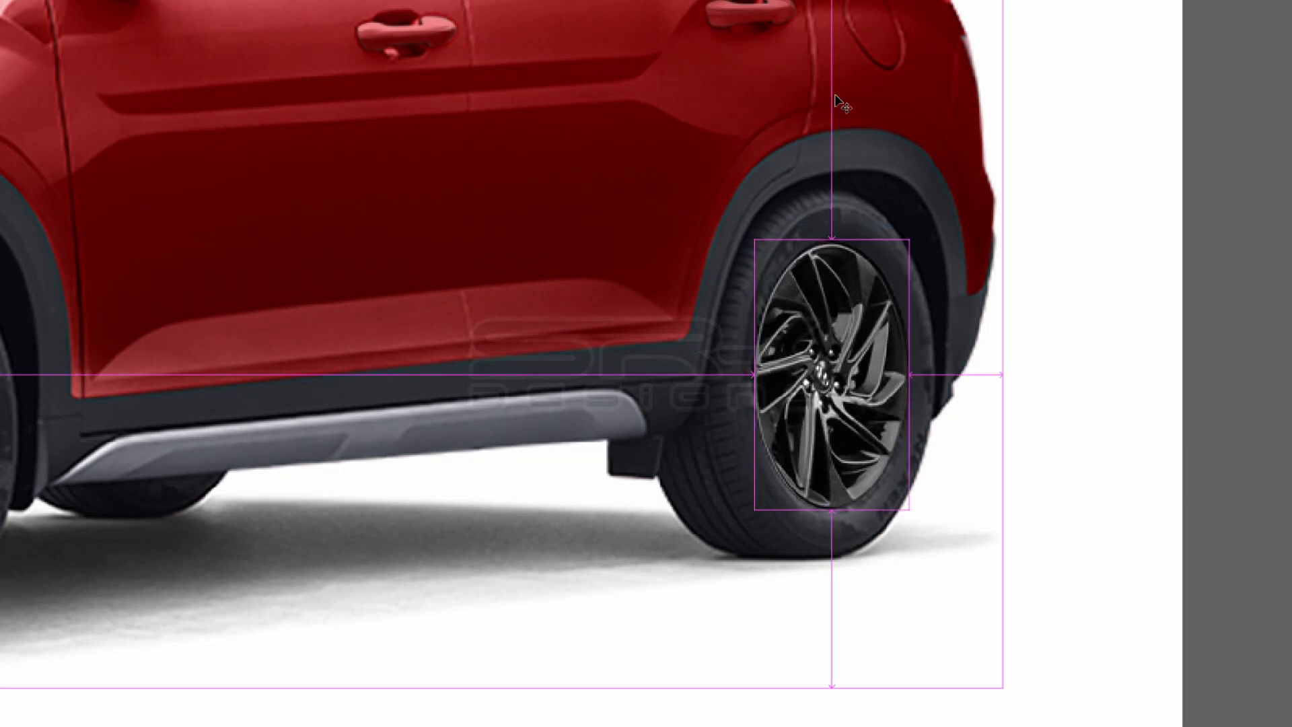
key("ctrl+0")
key("ctrl+minus")
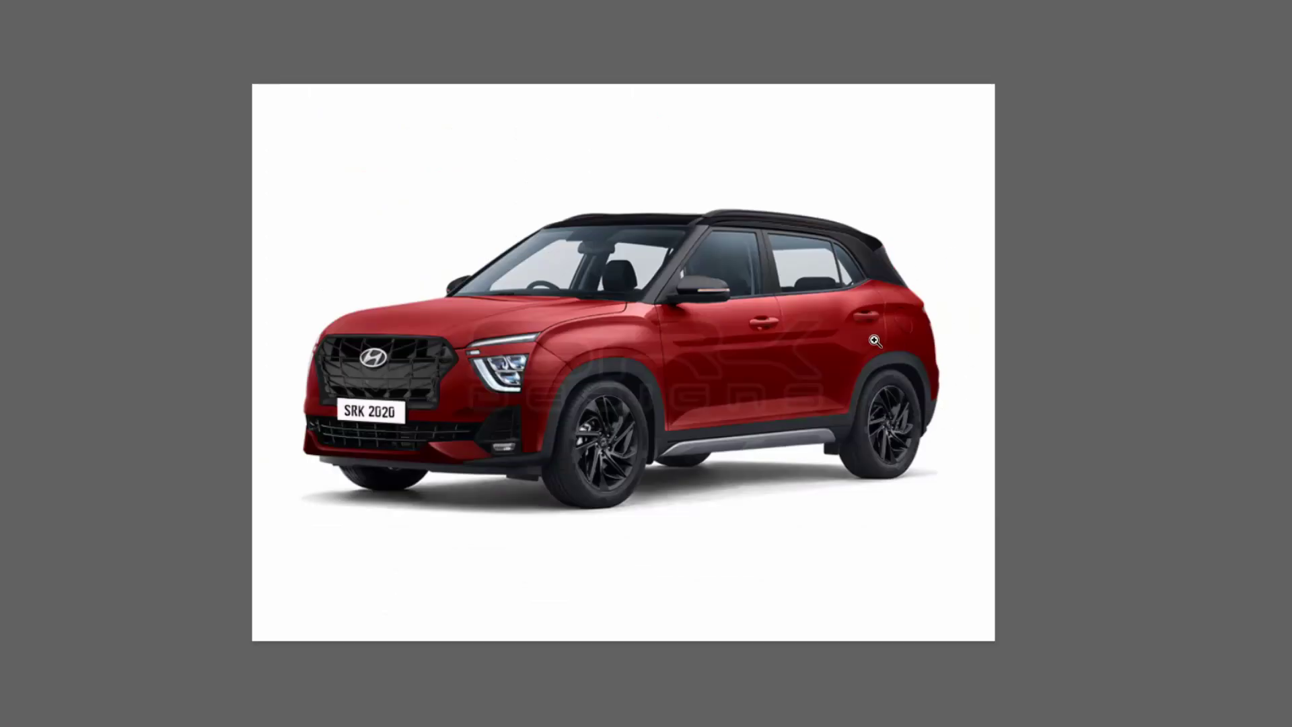
scroll(606, 242, "up", 1)
scroll(606, 242, "up", 3)
left_click_drag(606, 243, 718, 273)
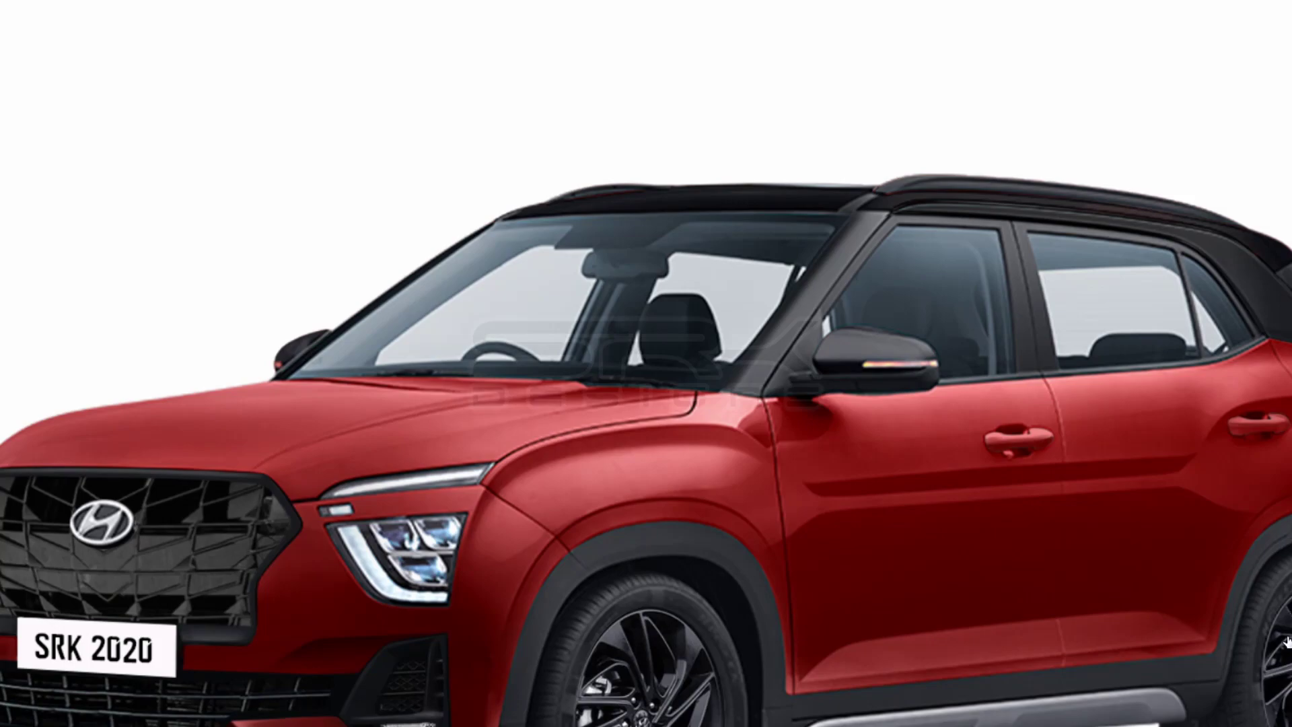
- Trace a closed Pen outline around the windshield, along the A-pillar and cowl
left_click(323, 358)
left_click(597, 115)
left_click(934, 114)
left_click(668, 482)
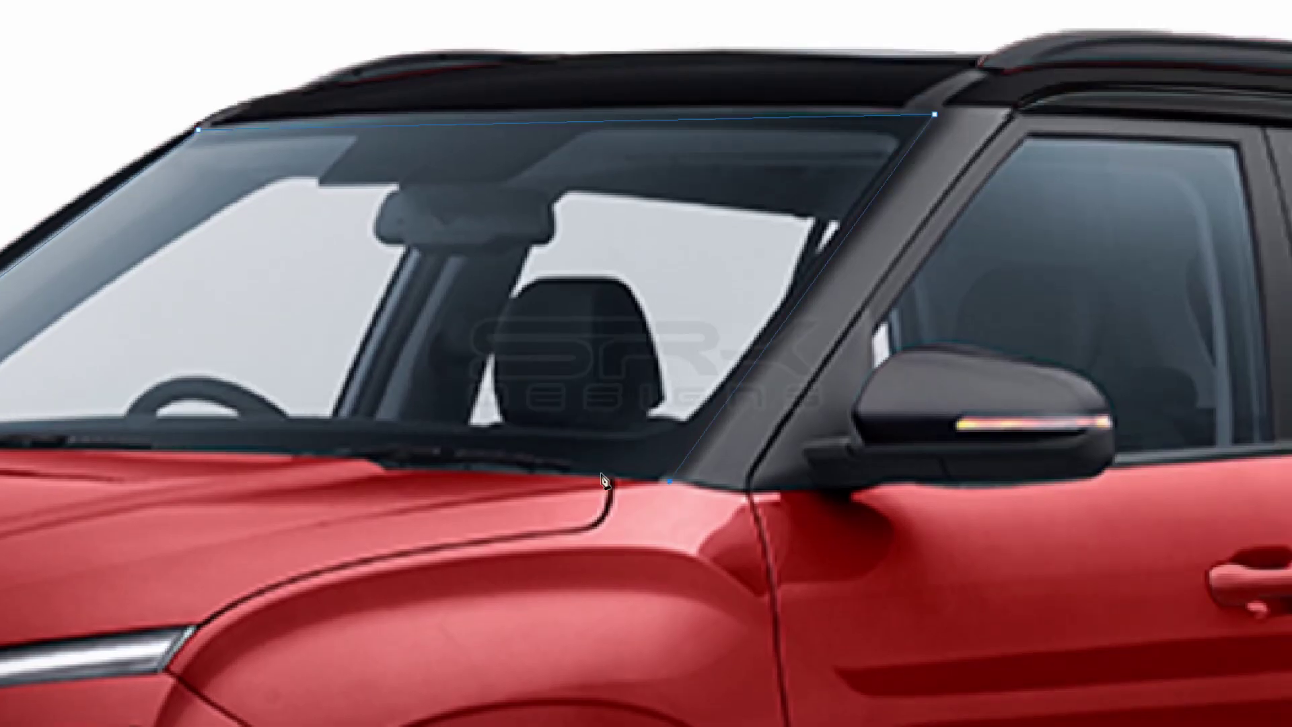
left_click(585, 473)
left_click(439, 445)
left_click(395, 442)
left_click(383, 445)
left_click(772, 444)
left_click(618, 436)
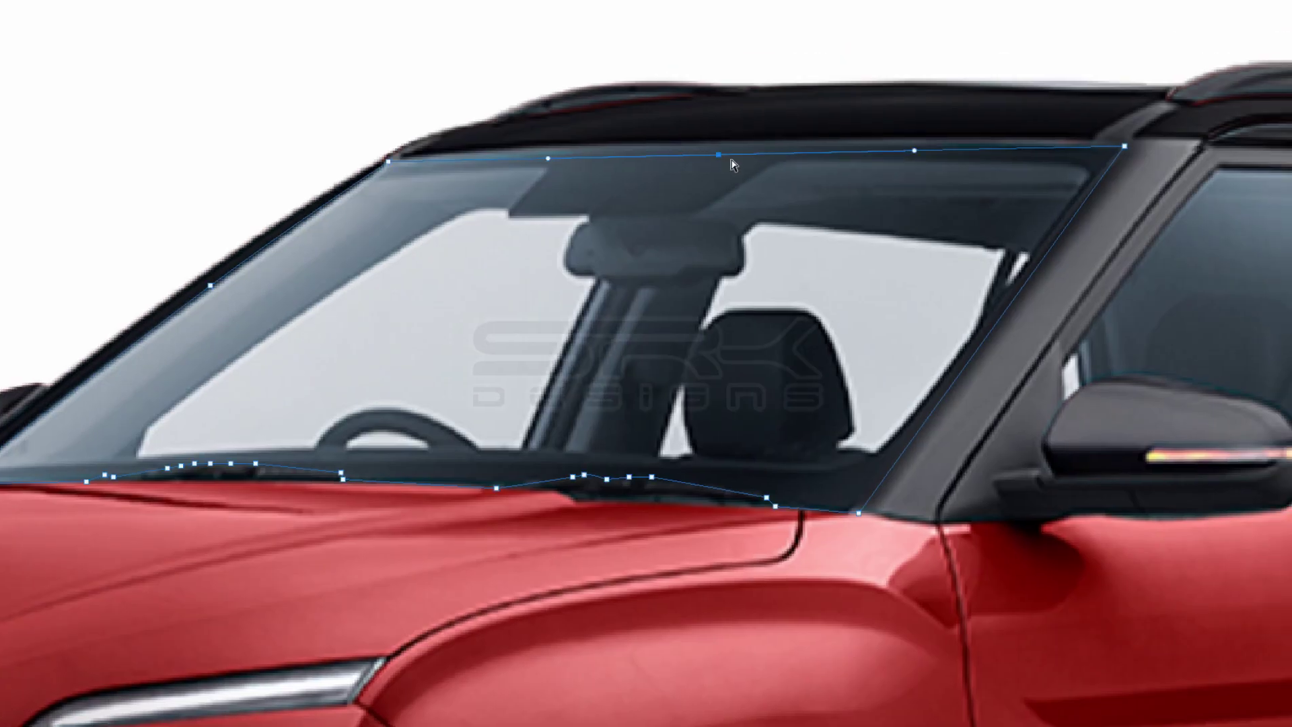
left_click(1124, 143)
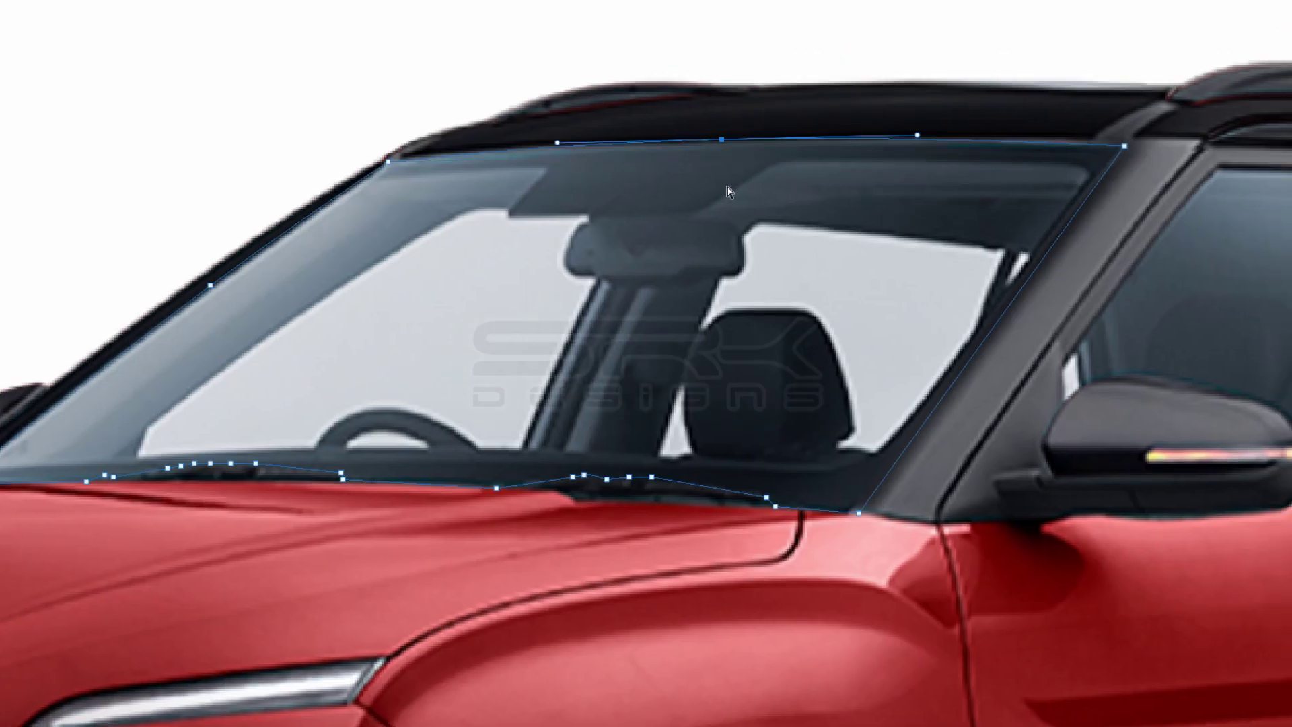
- Turn the windshield outline into a selection, fill it dark grey, and deselect
key("ctrl+minus")
key("ctrl+Return")
key("alt+BackSpace")
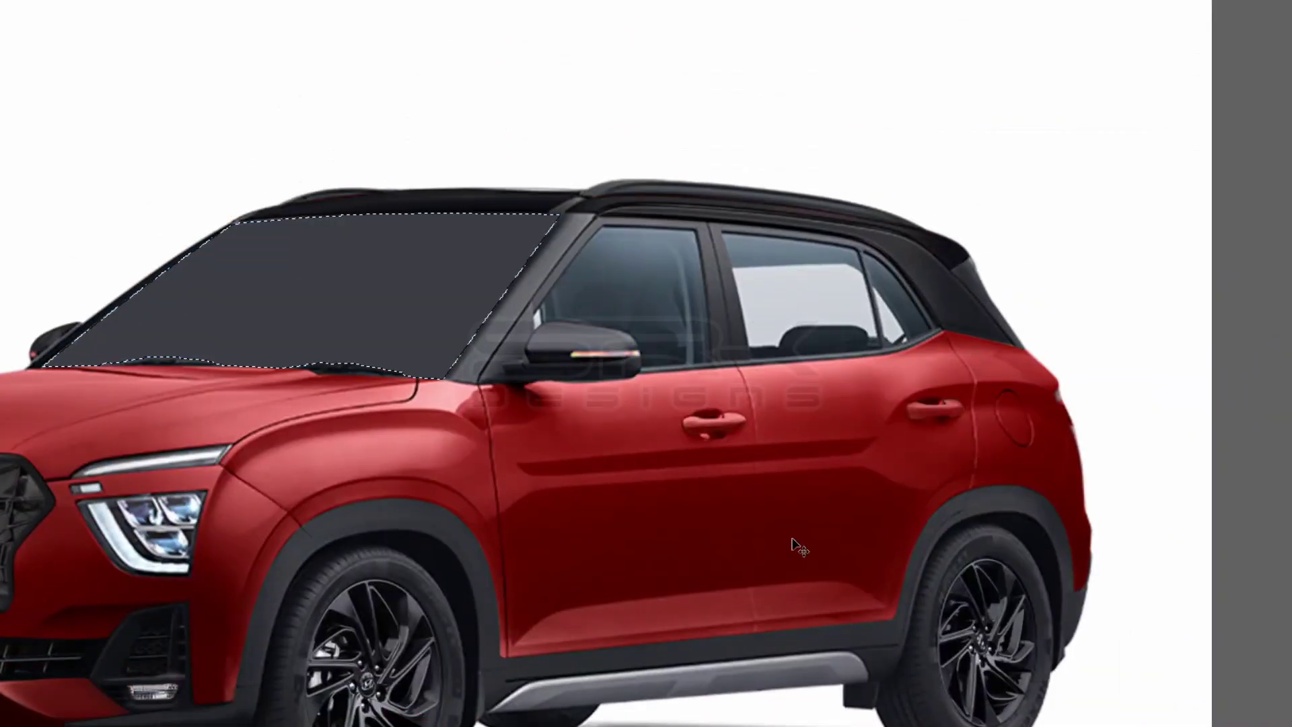
key("ctrl+d")
- Zoom in on the front side window and adjust its outline's top corner
key("ctrl+0")
scroll(697, 293, "up", 5)
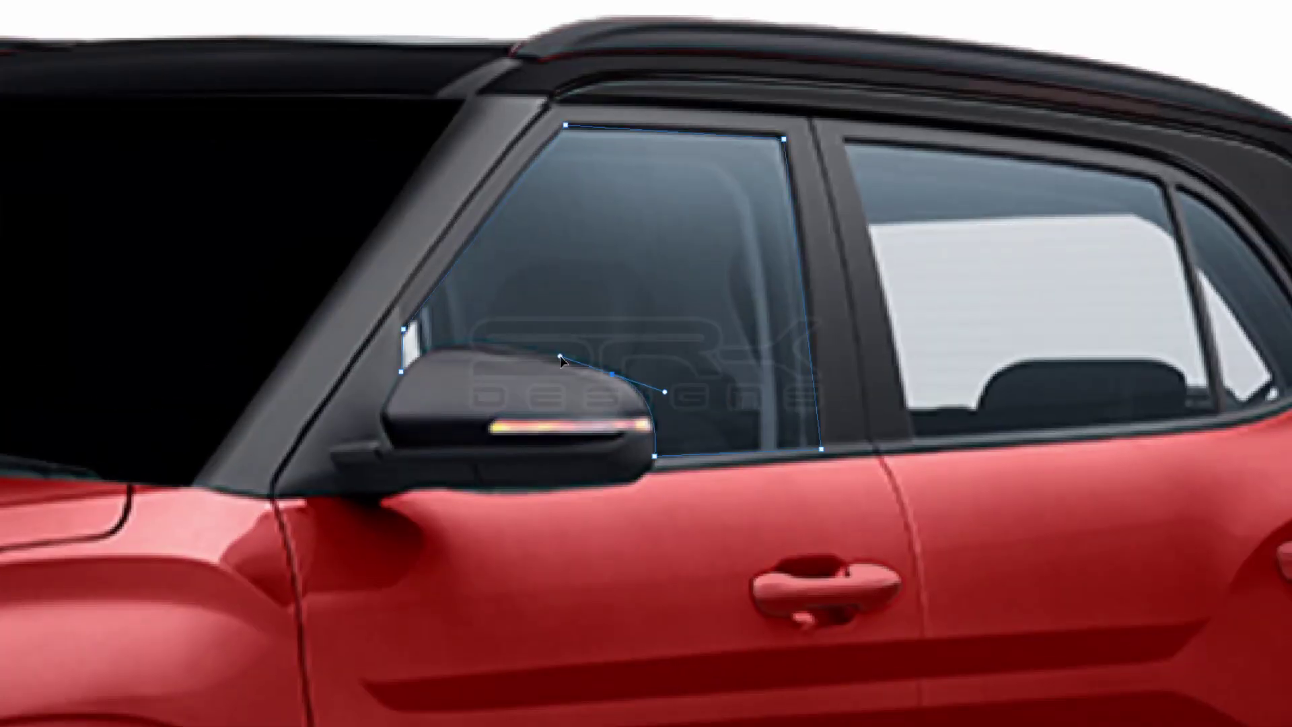
left_click_drag(784, 139, 779, 137)
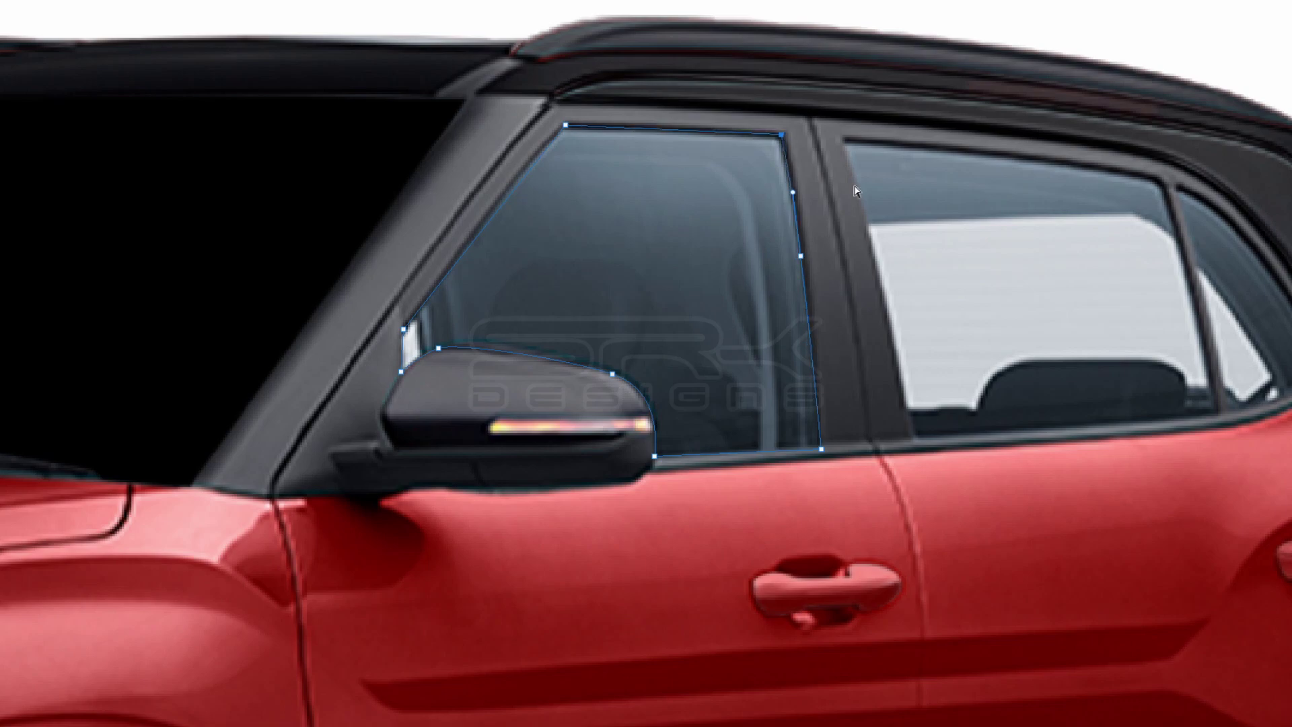
left_click_drag(636, 95, 609, 200)
key("p")
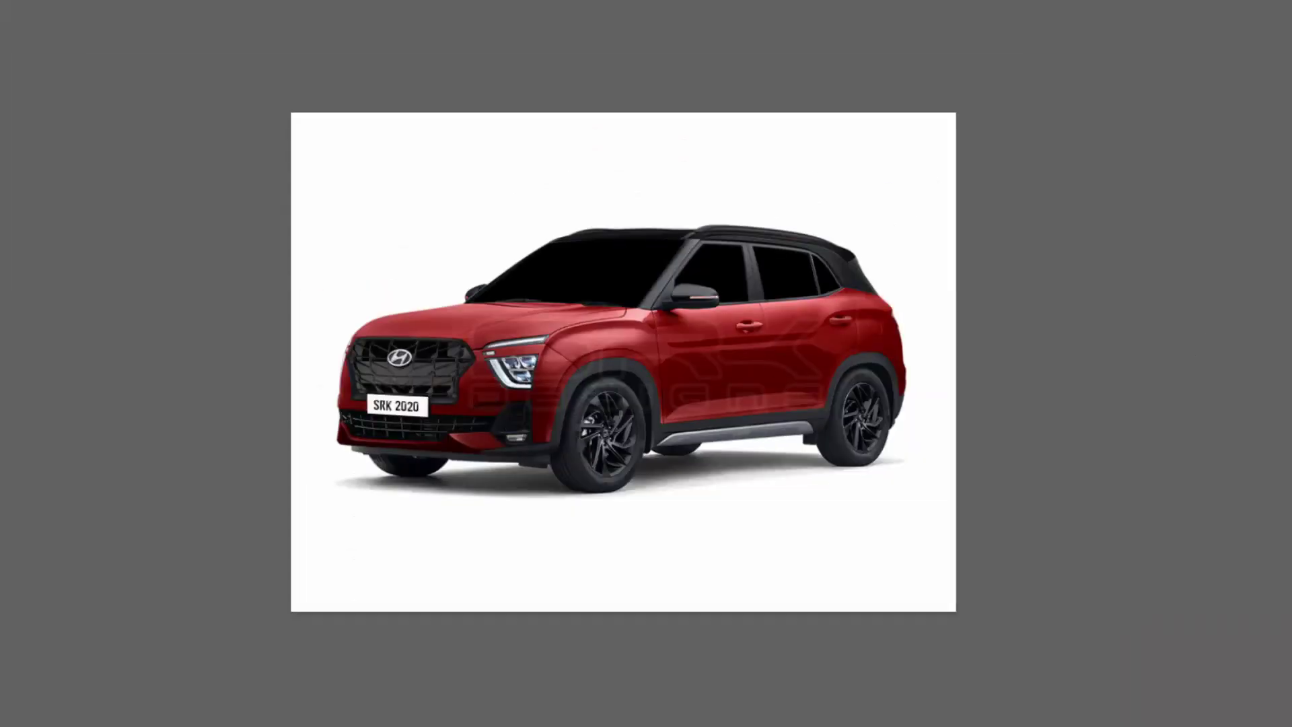
- Lower the window tint opacity and paint a soft white reflection across the windshield
left_click(1060, 377)
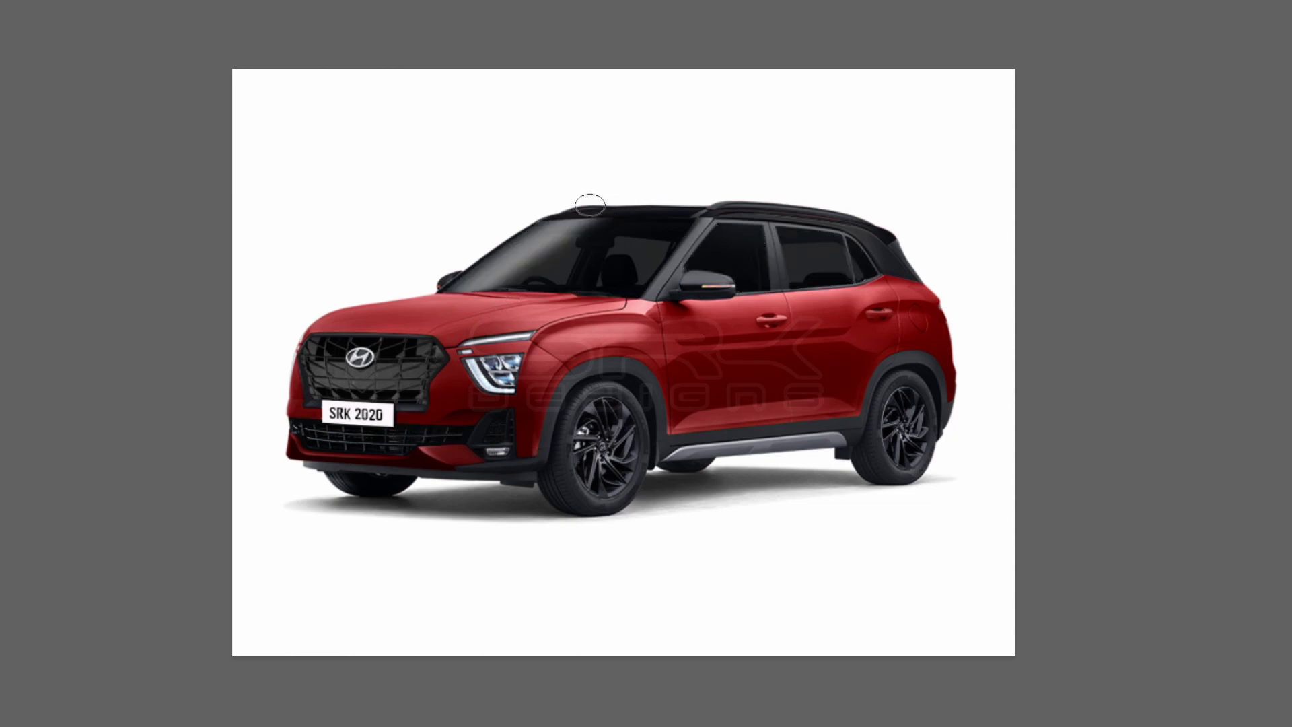
left_click_drag(471, 249, 599, 283)
key("v")
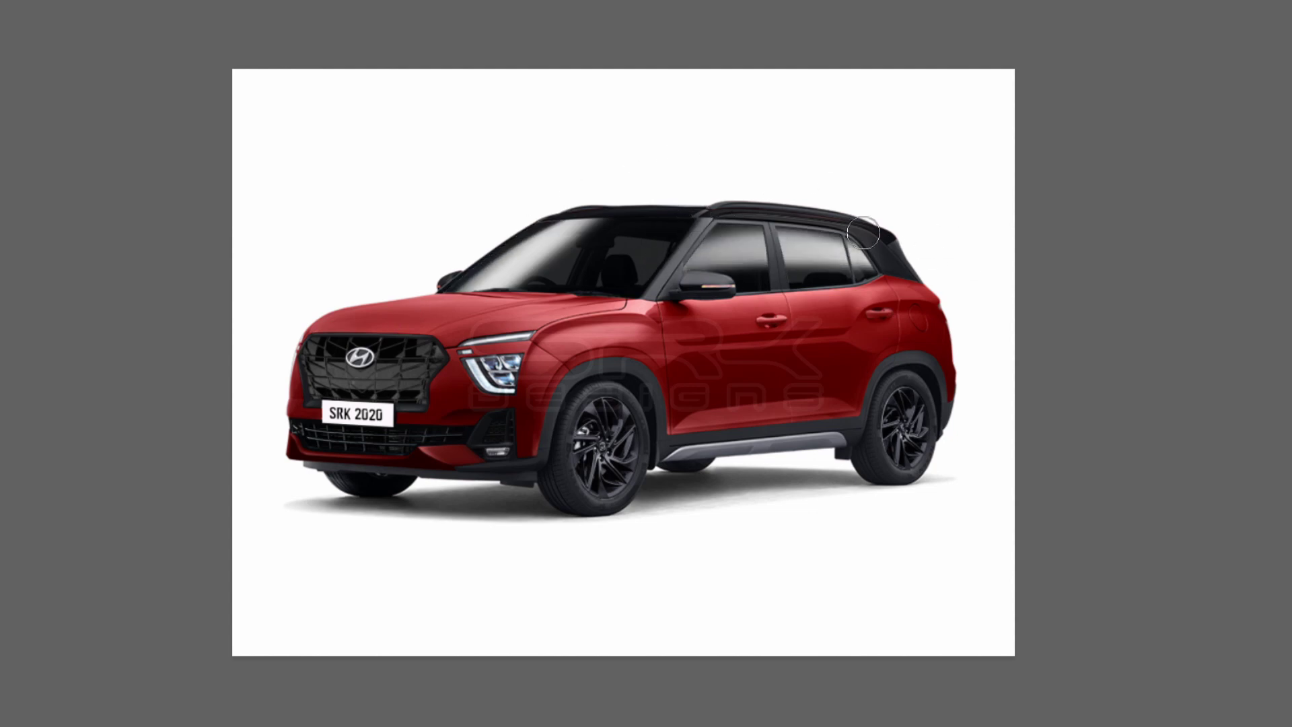
- Zoom and pan around the car to review the tinted windows
scroll(732, 312, "up", 3)
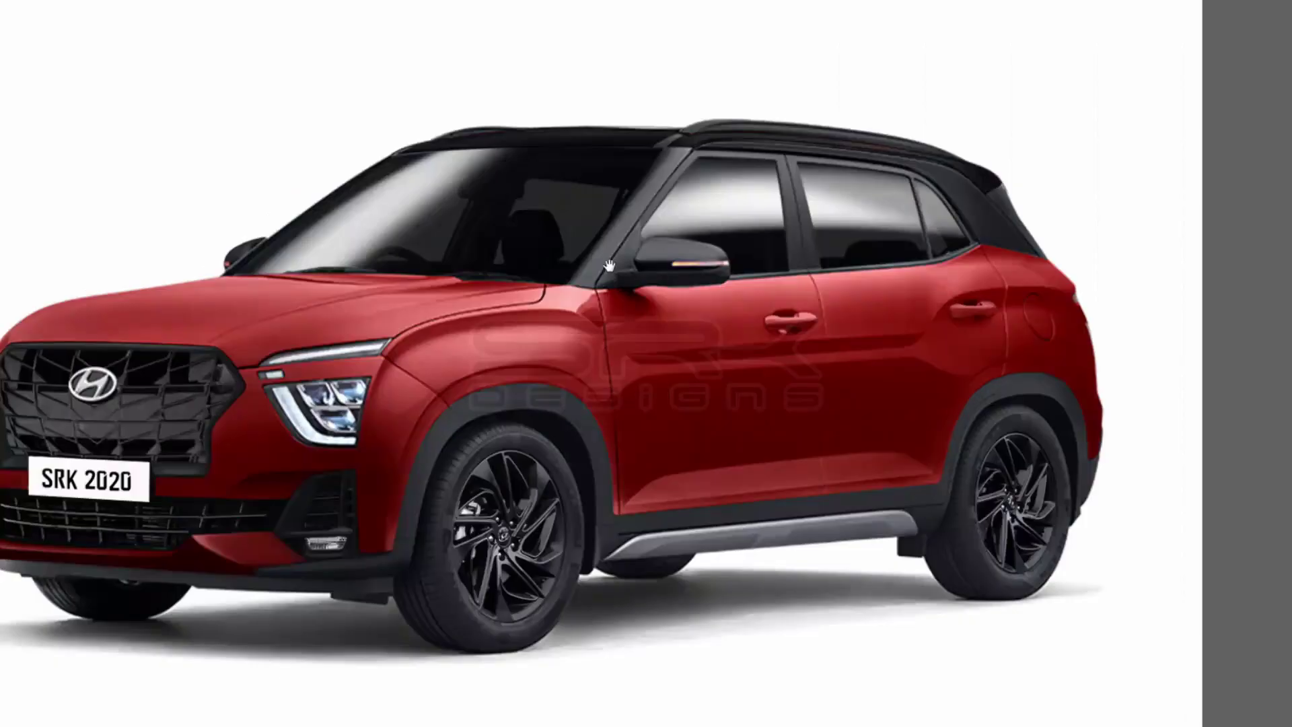
left_click_drag(608, 266, 646, 202)
scroll(504, 99, "up", 2)
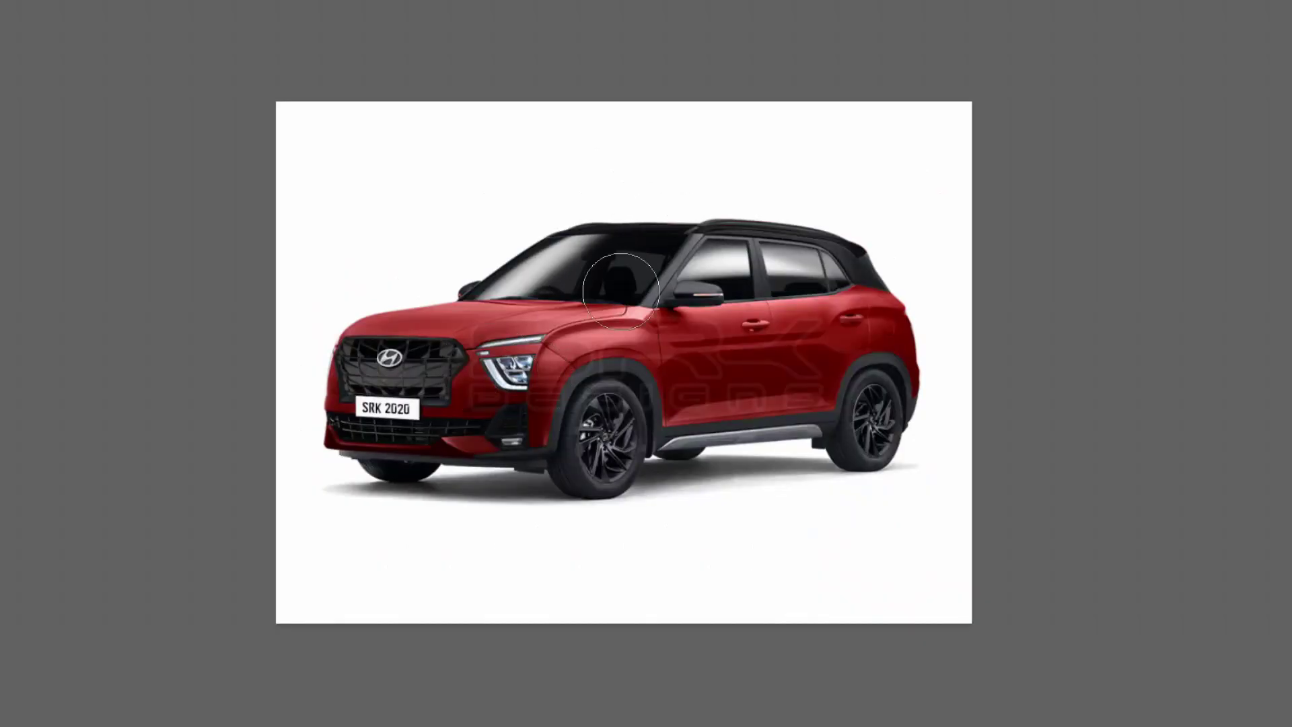
key("ctrl+minus")
key("ctrl+plus")
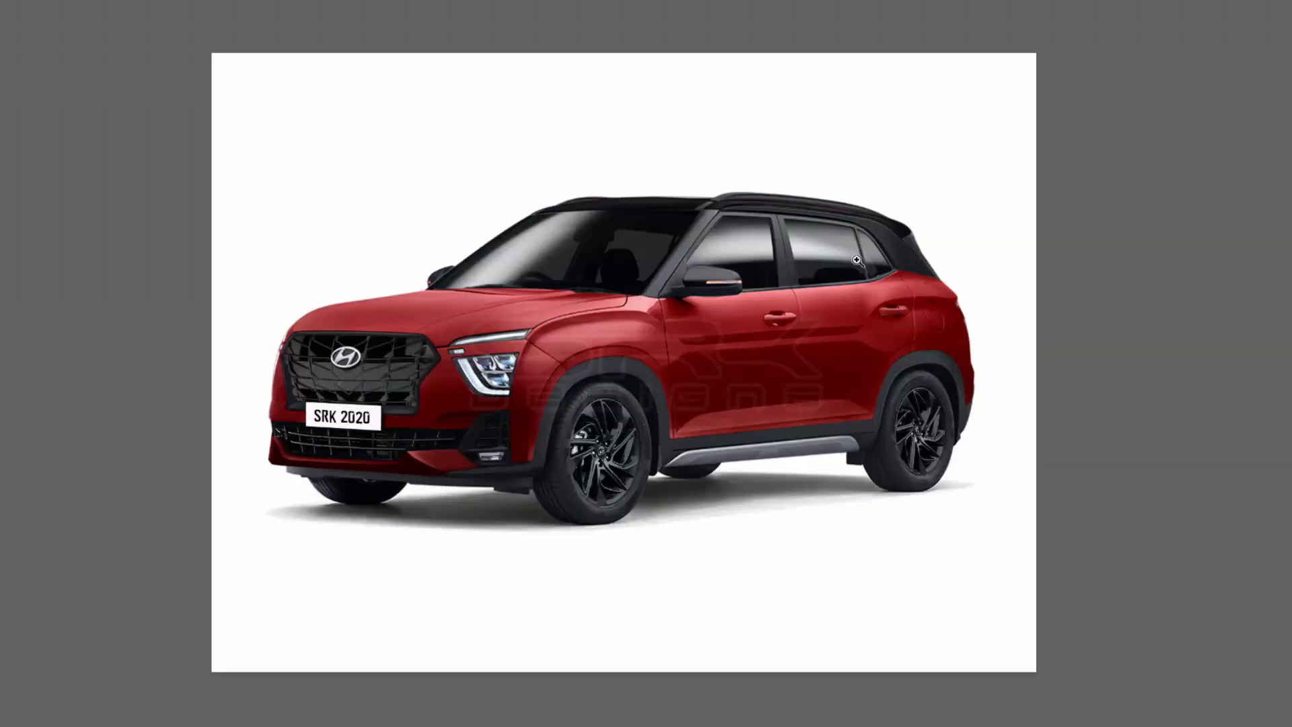